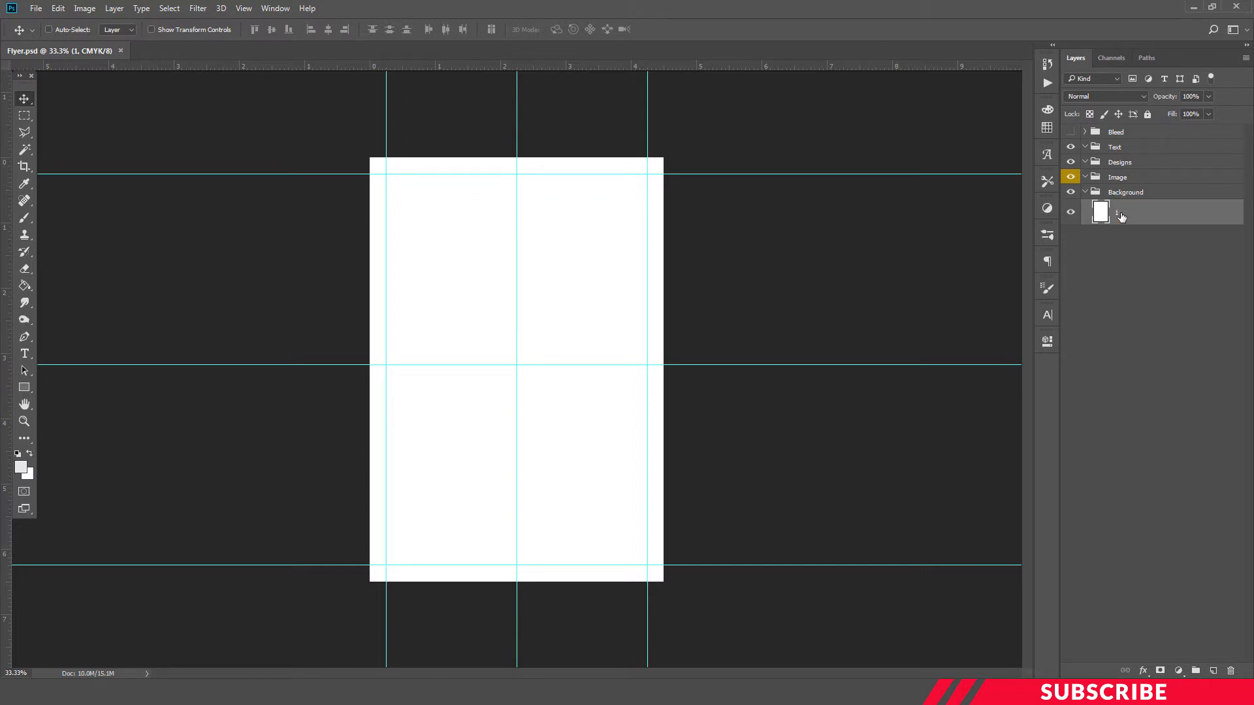
Set the foreground colour to #e5e5e5 and fill layer 1 in the Background group with it.
left_click(21, 466)
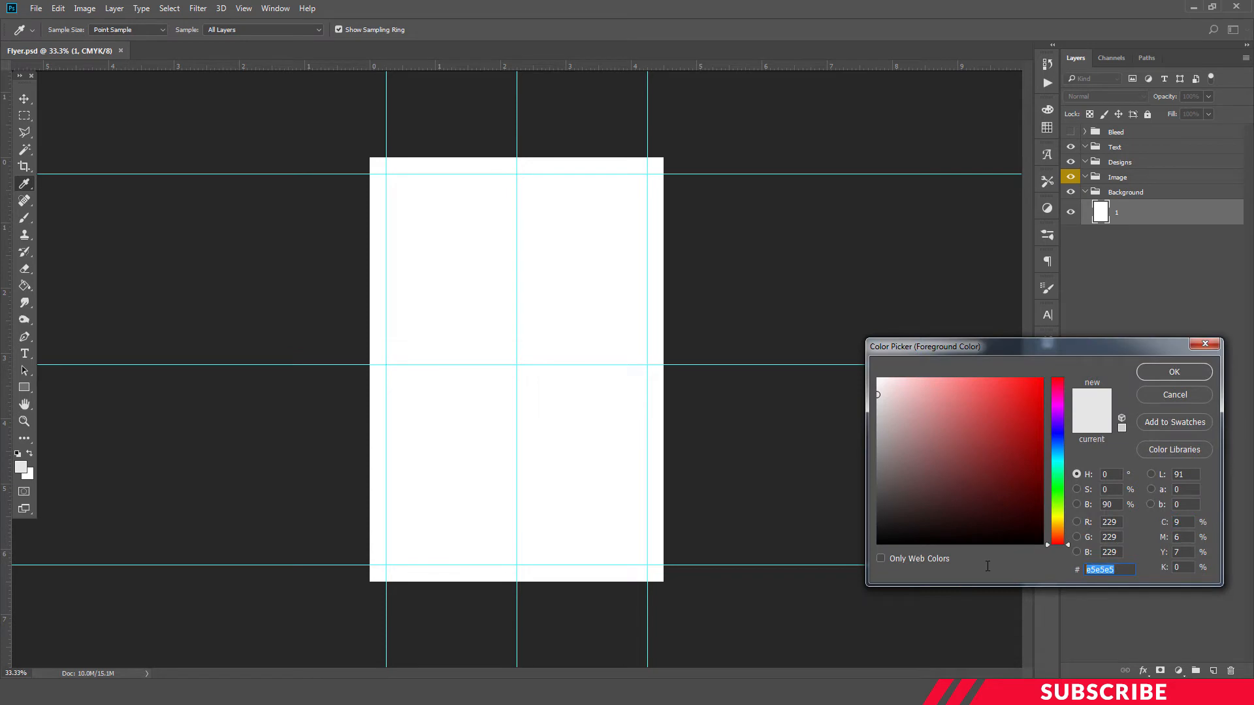
key("BackSpace")
type("5")
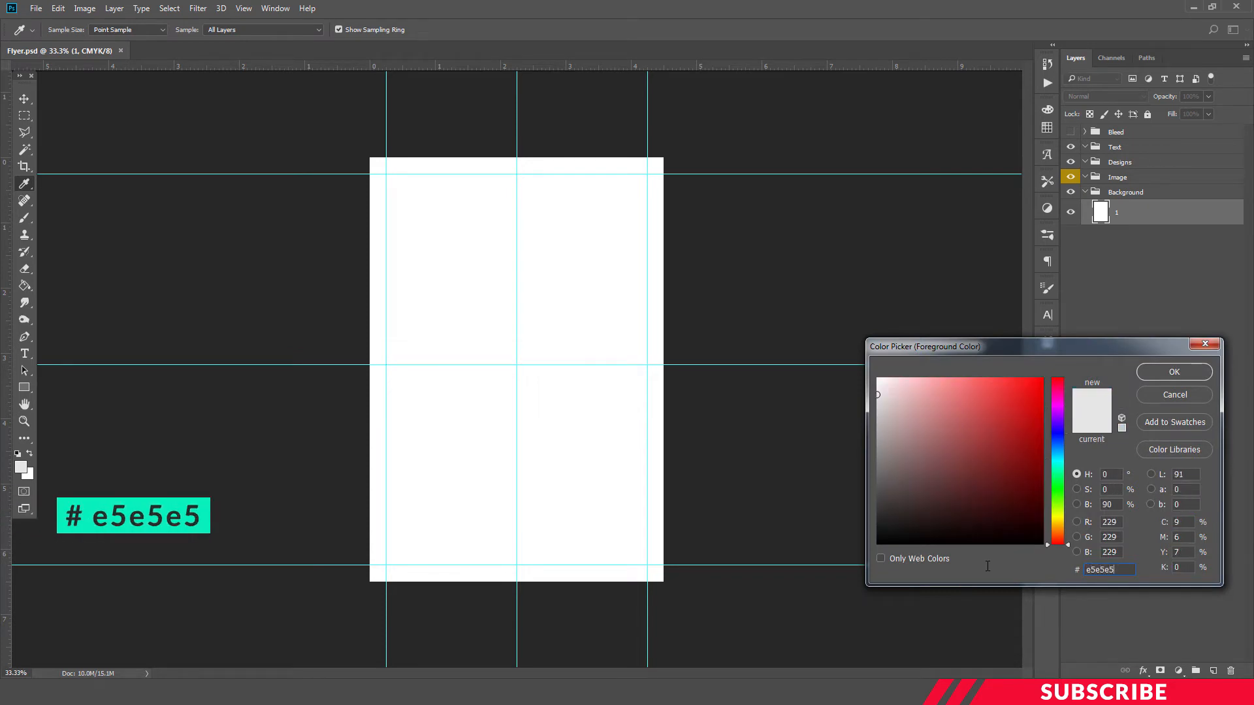
left_click(1180, 370)
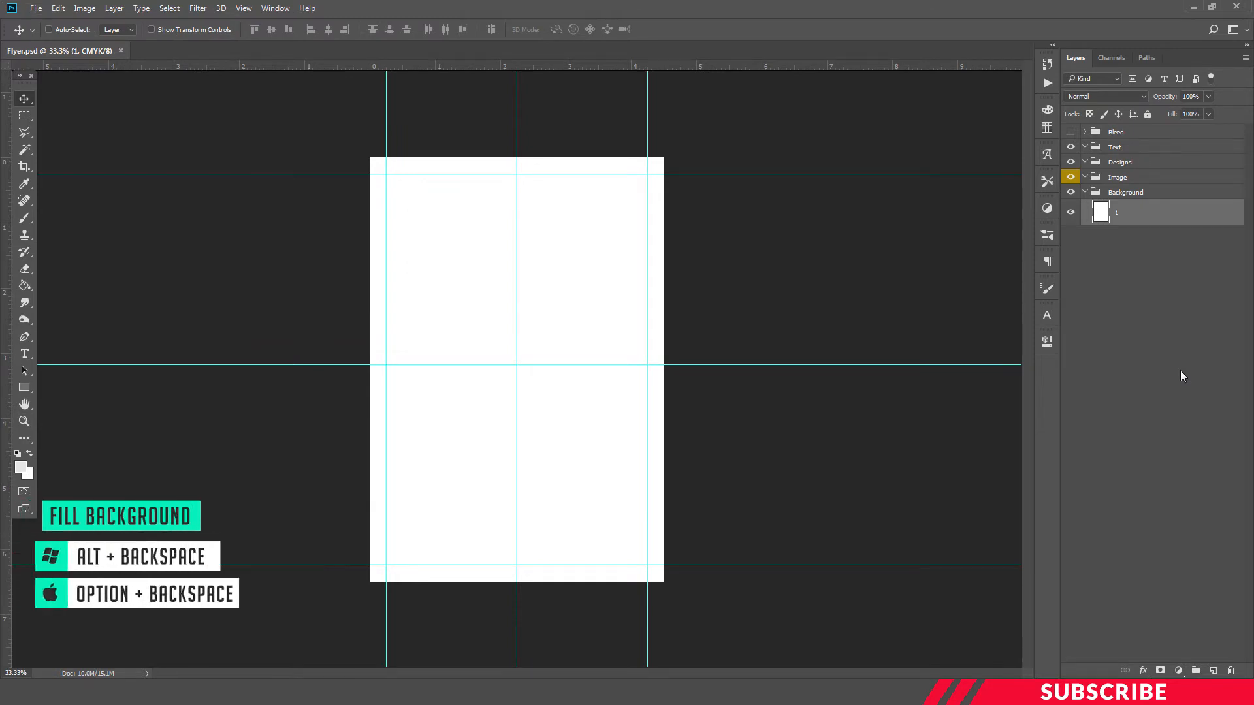
key("alt+BackSpace")
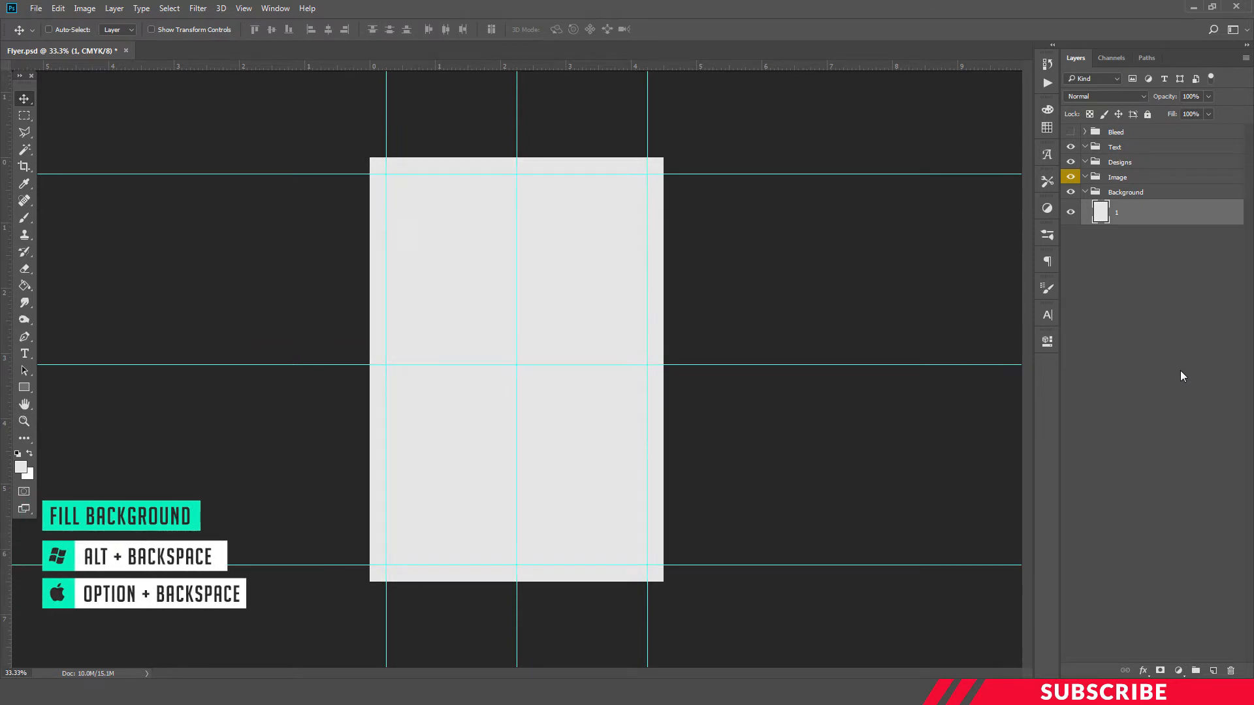
Add a new layer in the Designs group and set the Rectangle tool to no fill with a black (#000000) 15 px stroke.
left_click(1143, 167)
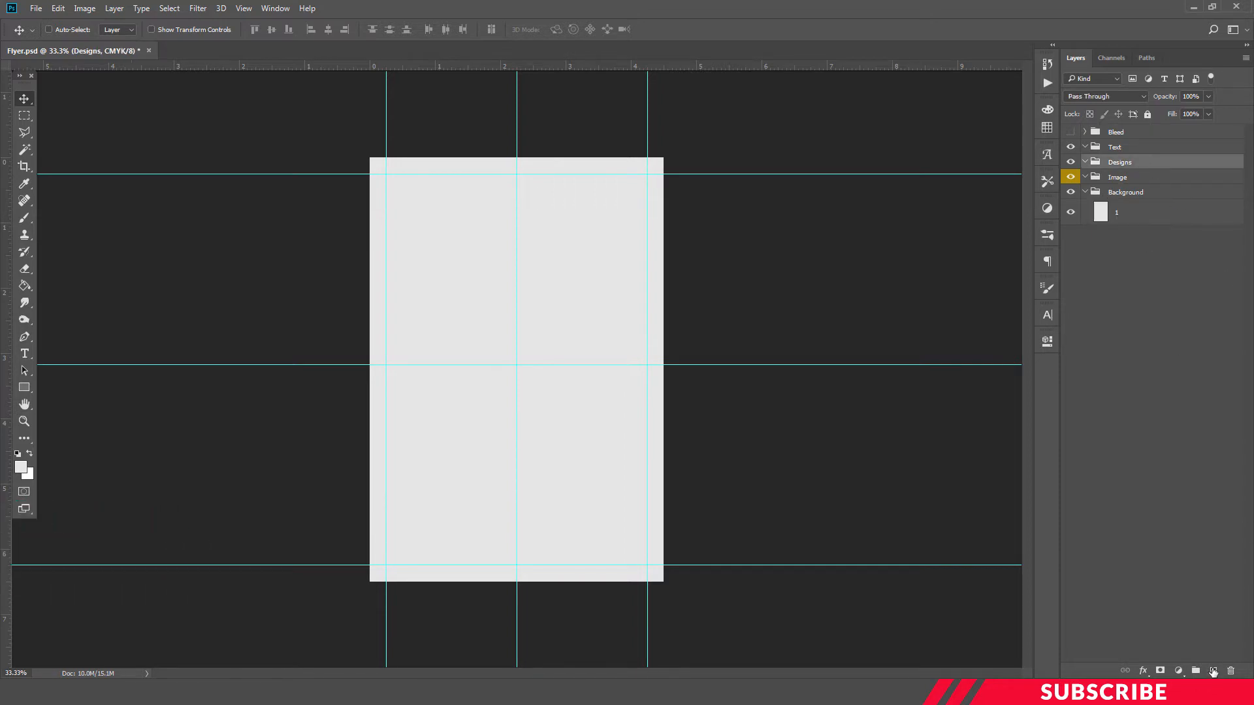
left_click(1212, 670)
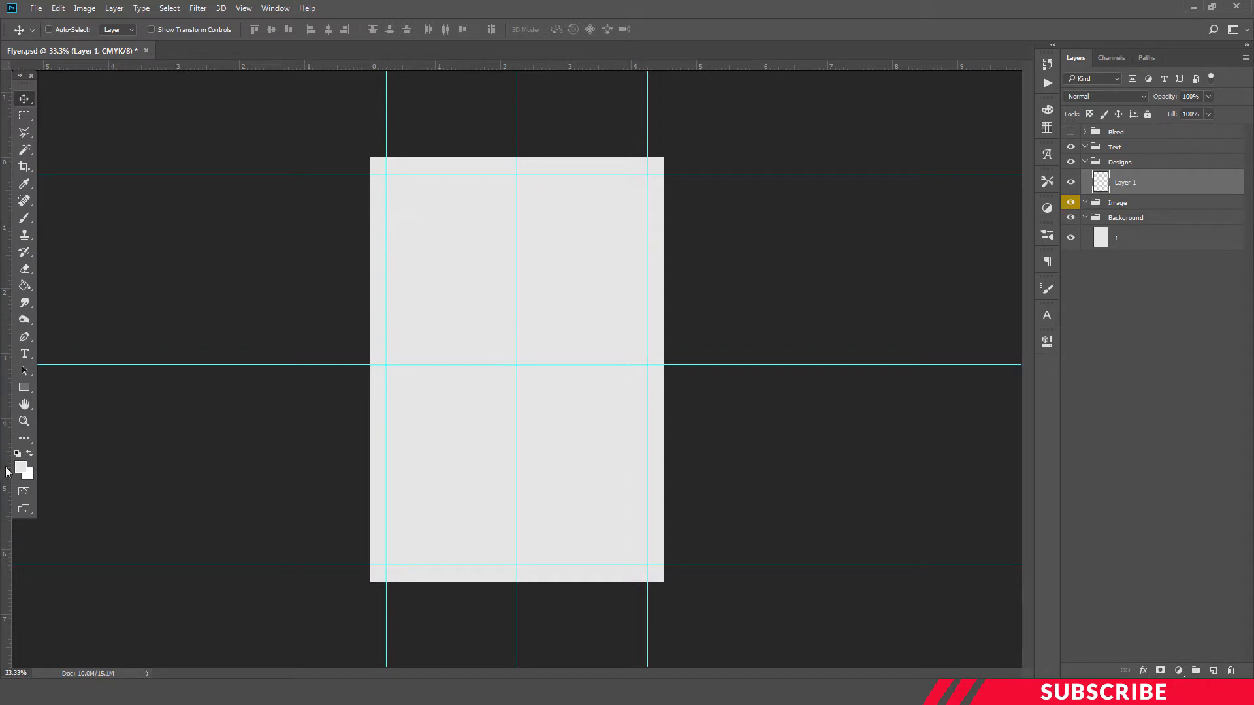
left_click(24, 387)
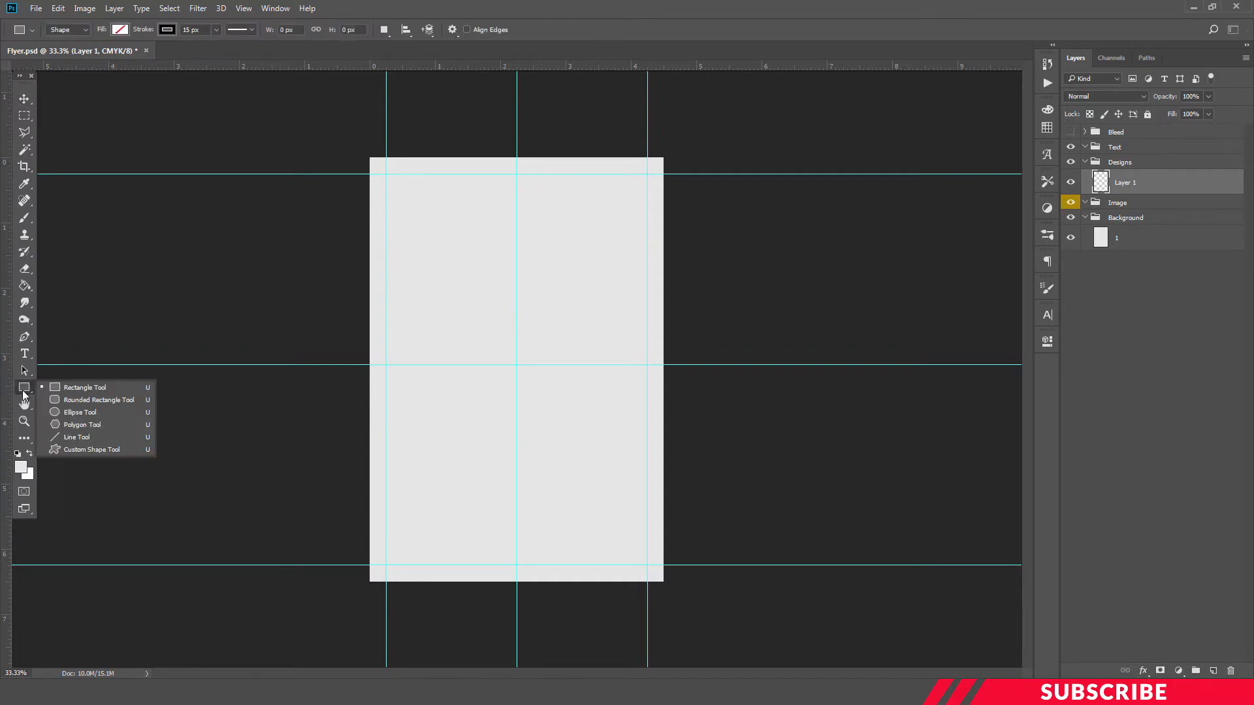
left_click(73, 388)
left_click(121, 29)
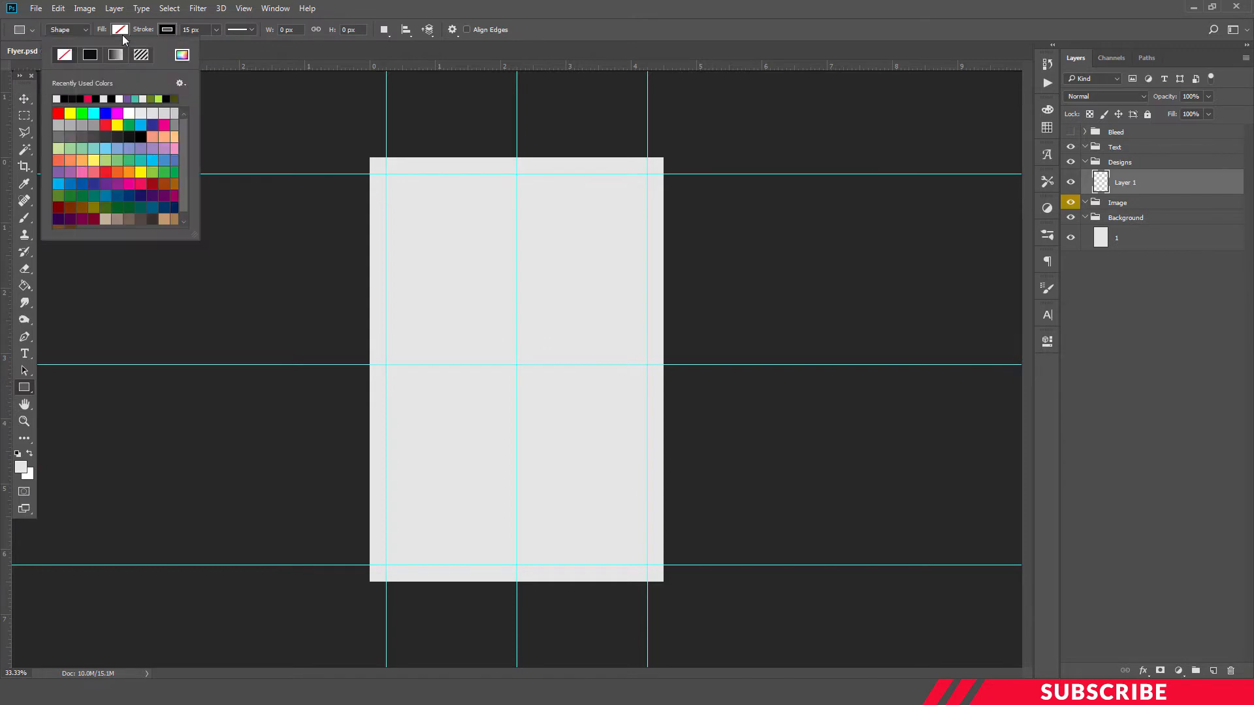
left_click(168, 29)
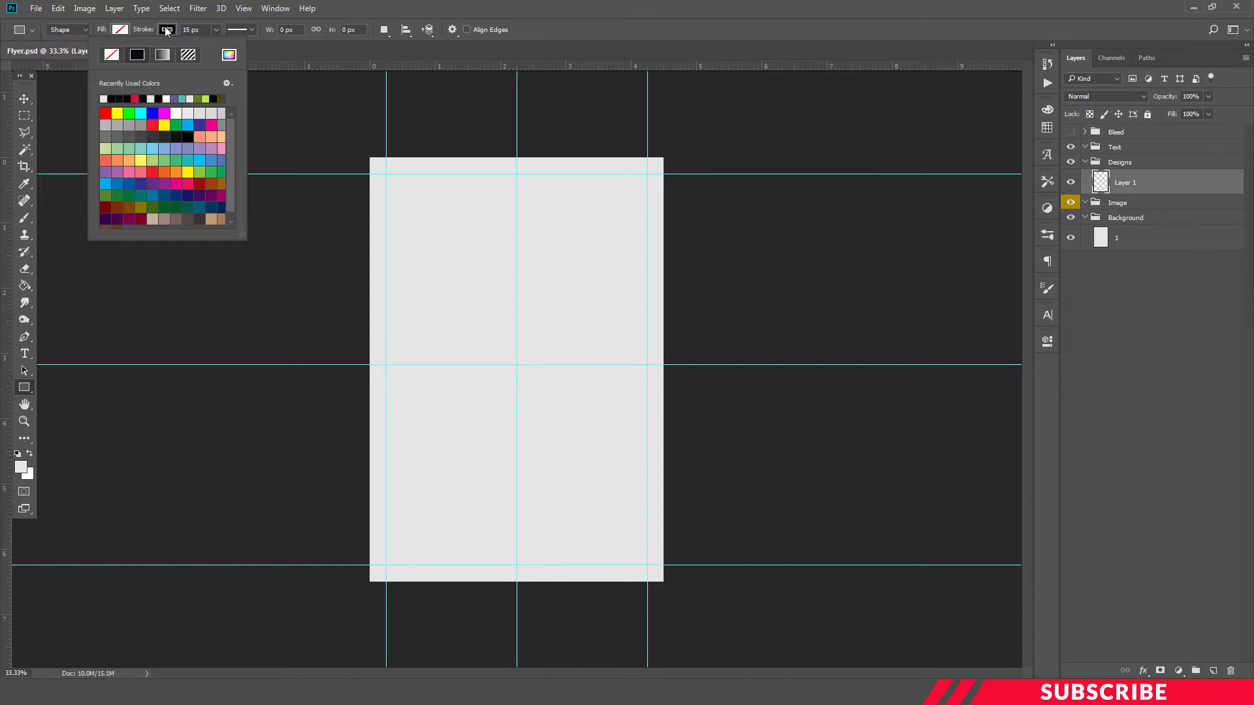
left_click(229, 55)
left_click_drag(989, 449, 783, 580)
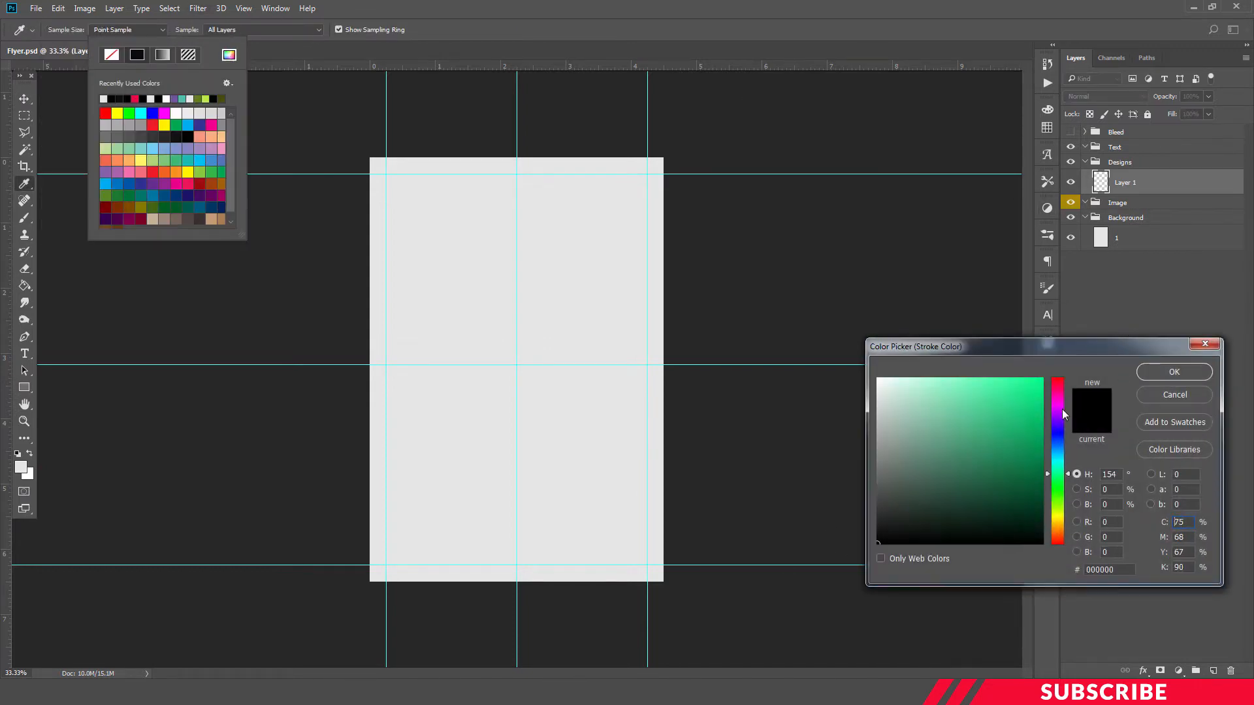
left_click(1161, 374)
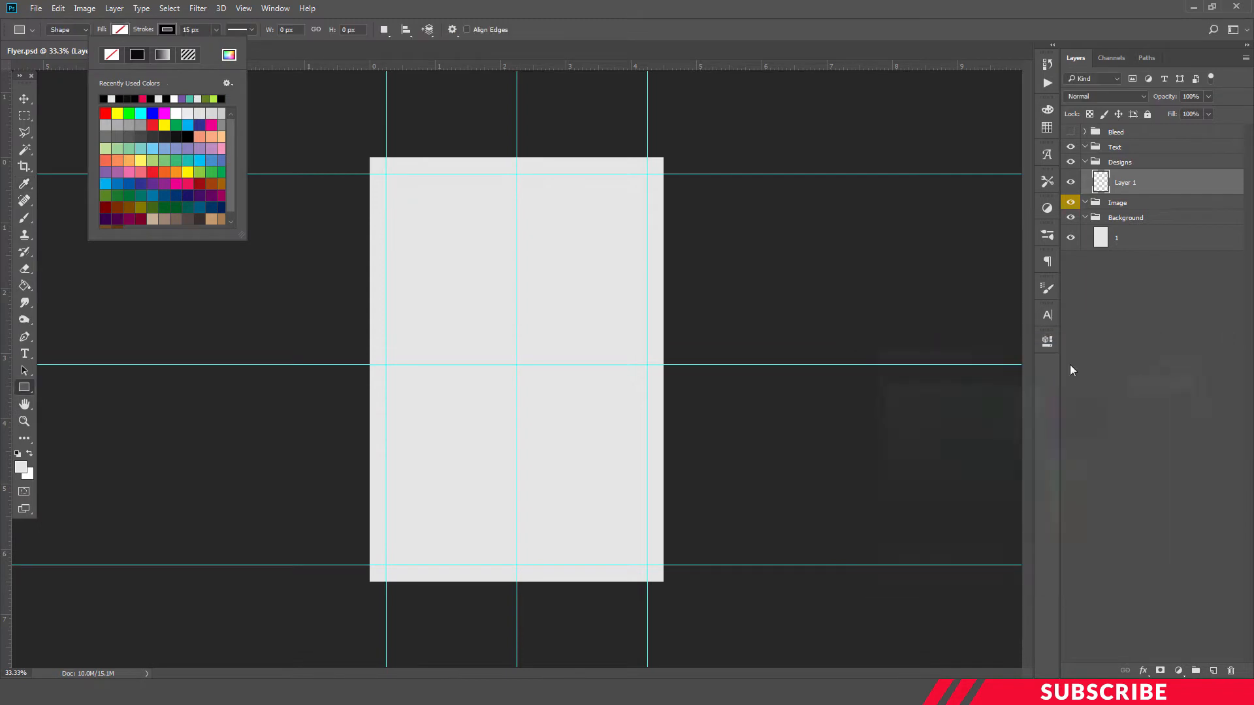
left_click(199, 30)
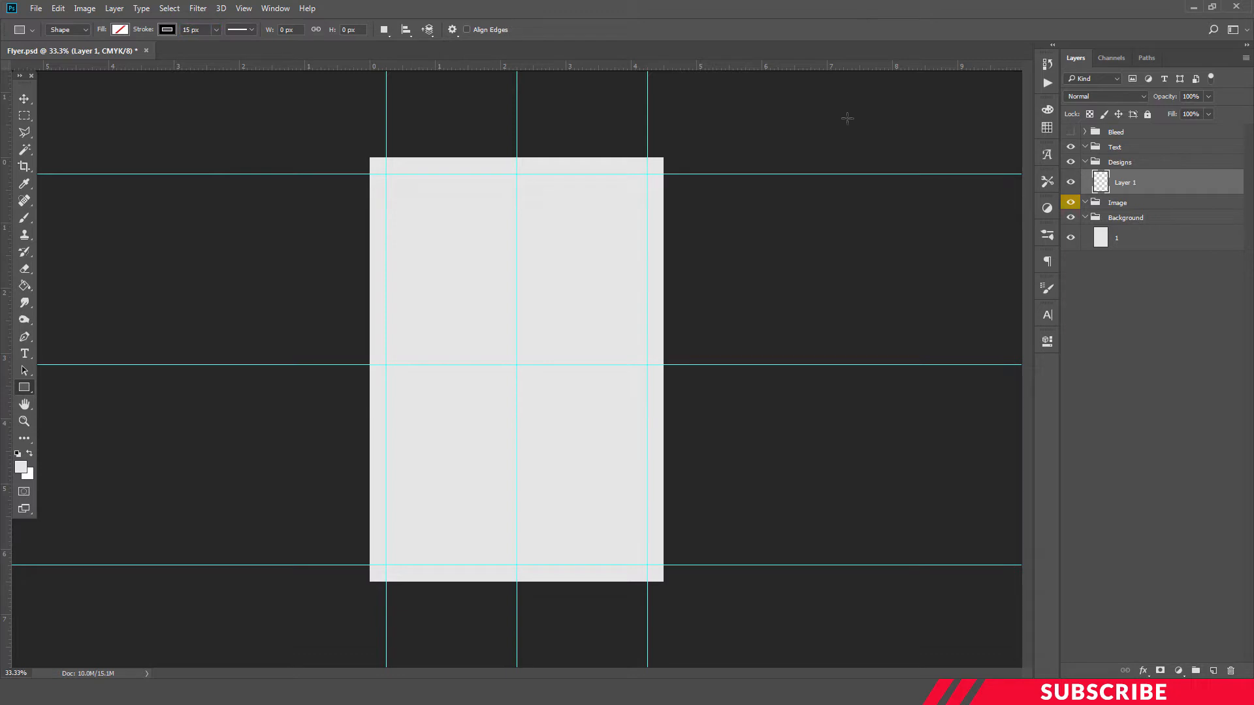
Create a rectangle on the page with a width of 916 px and a height of 1353 px.
left_click(458, 284)
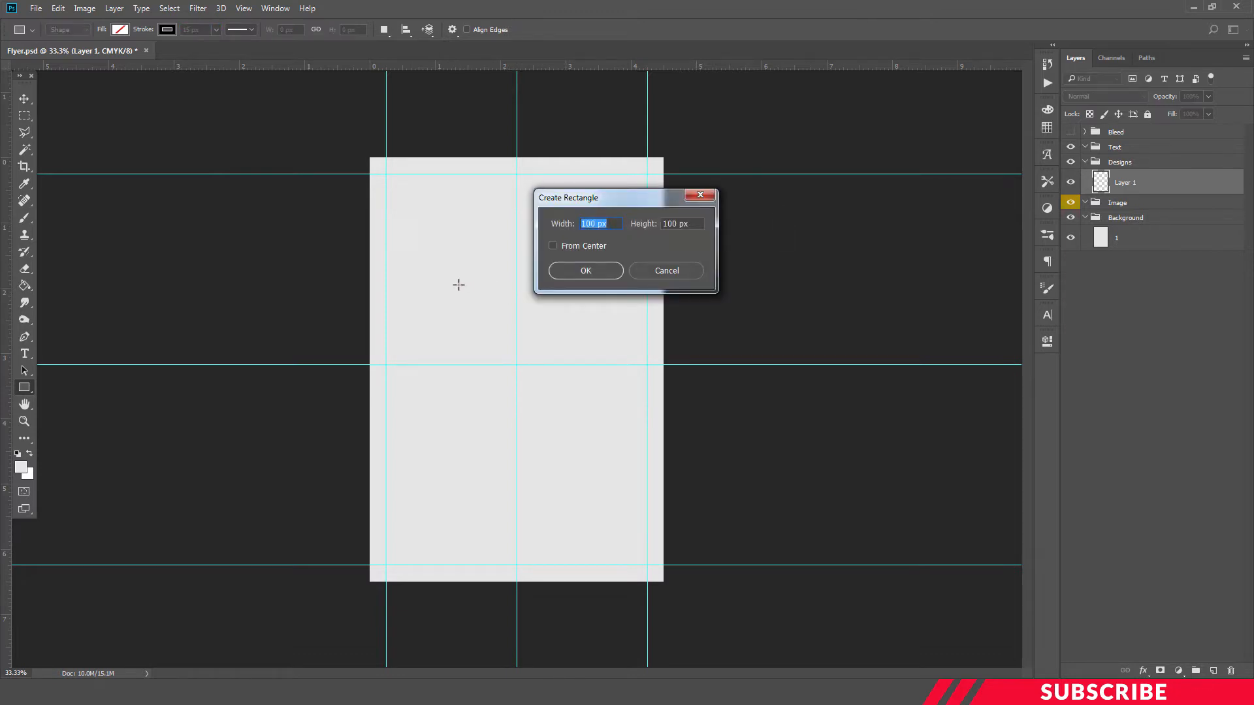
type("916")
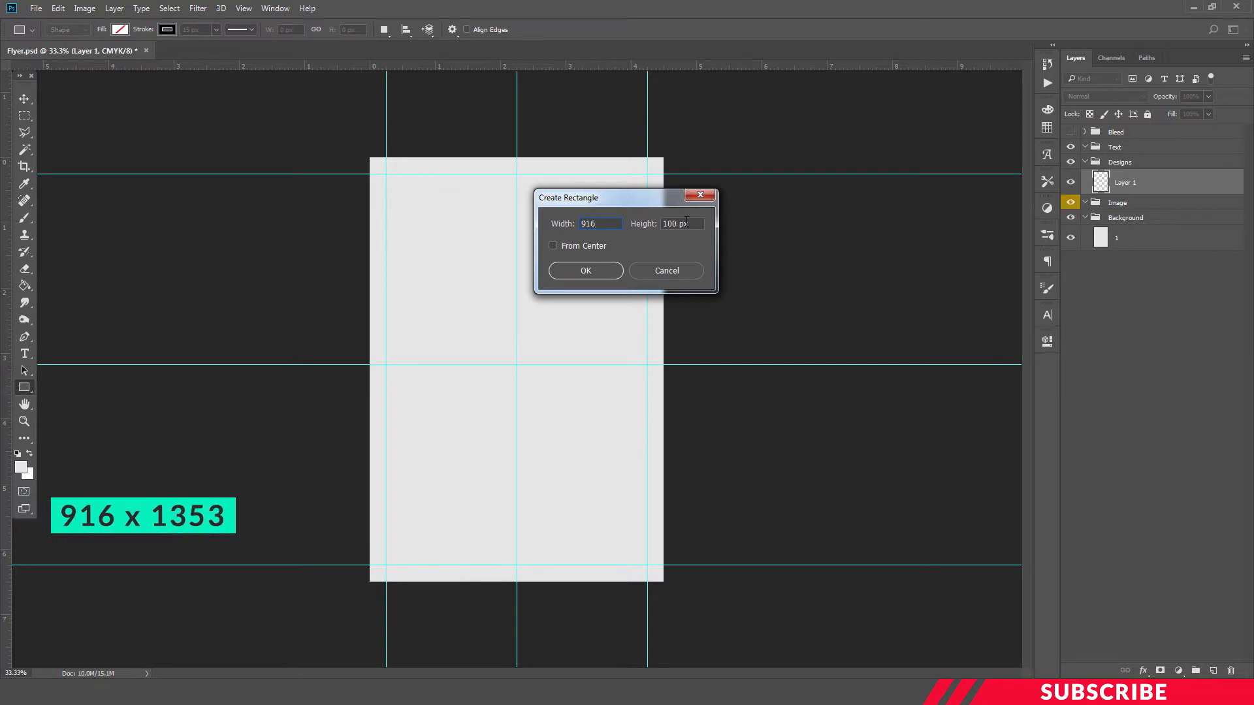
key("Tab")
type("13")
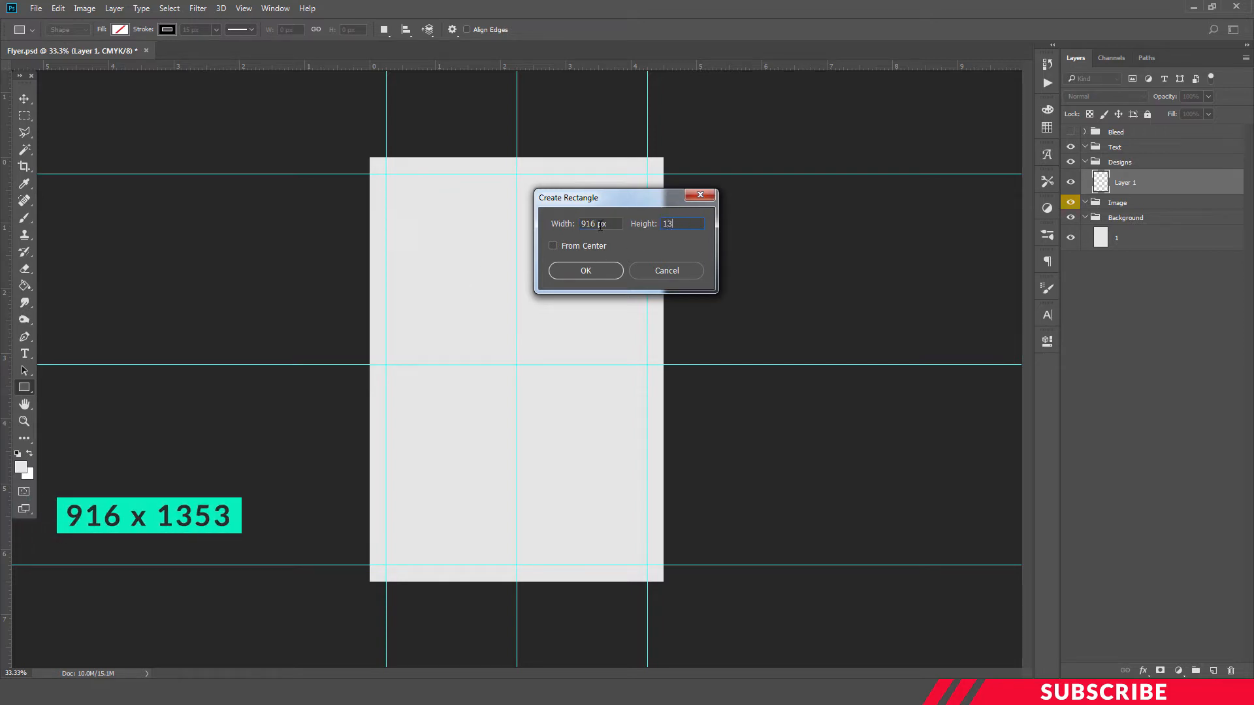
type("53")
key("Return")
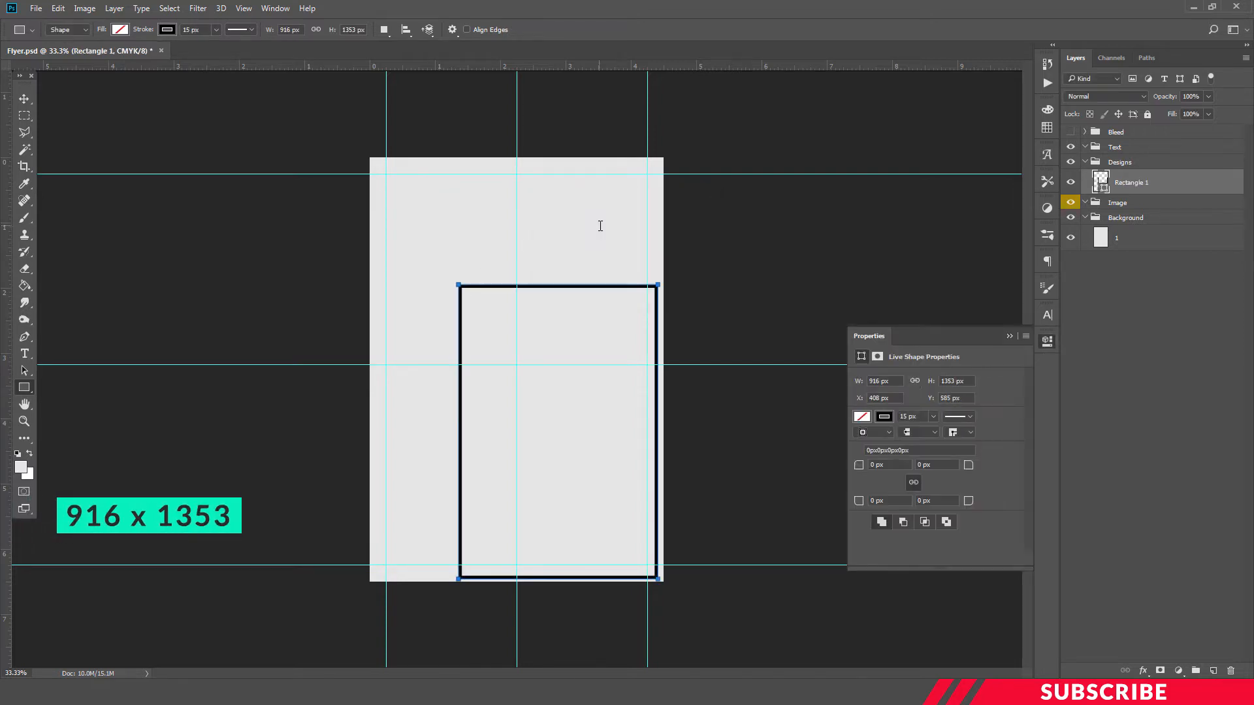
left_click(1039, 342)
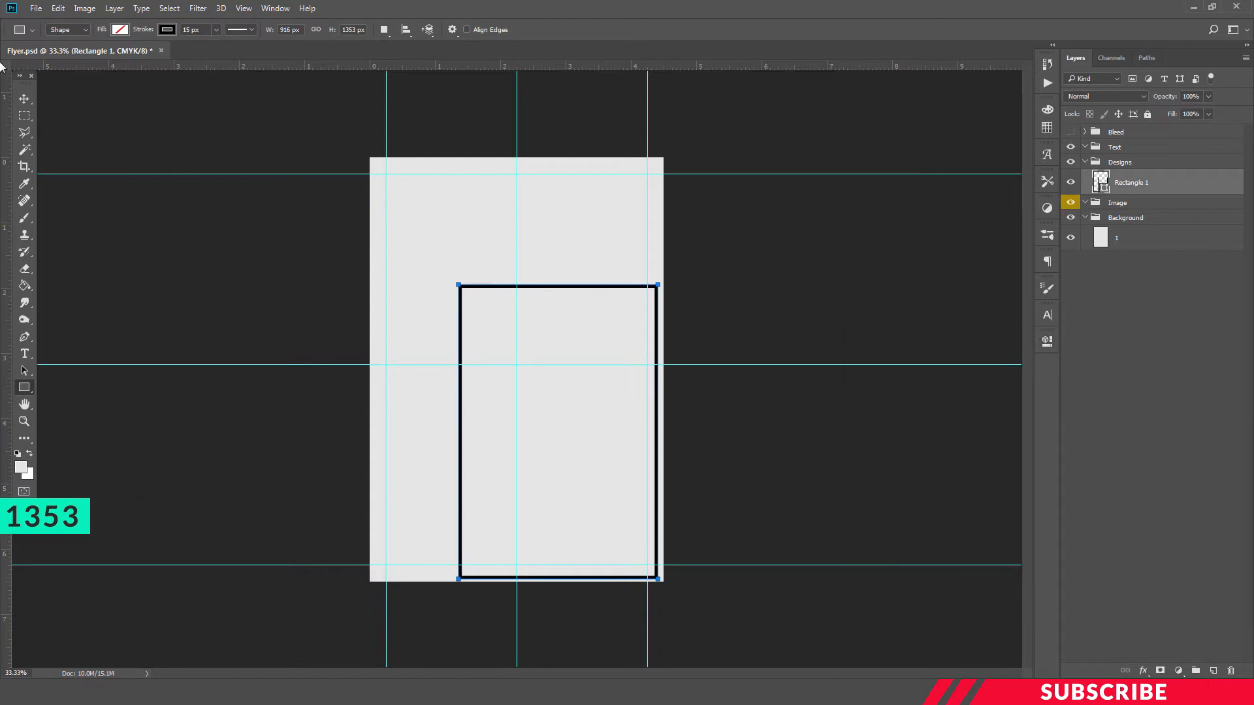
Move the rectangle frame to the centre guides of the page, at about X 672 px and Y 953.5 px.
left_click(24, 98)
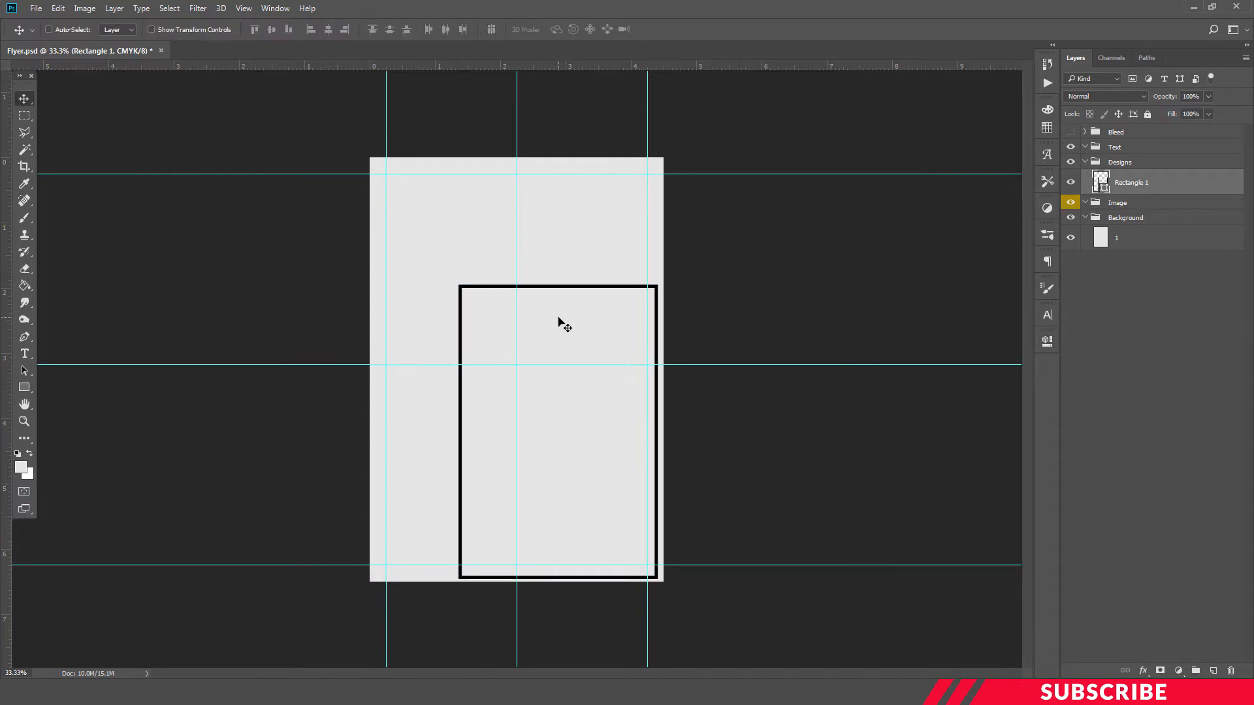
left_click_drag(556, 316, 520, 257)
key("ctrl+t")
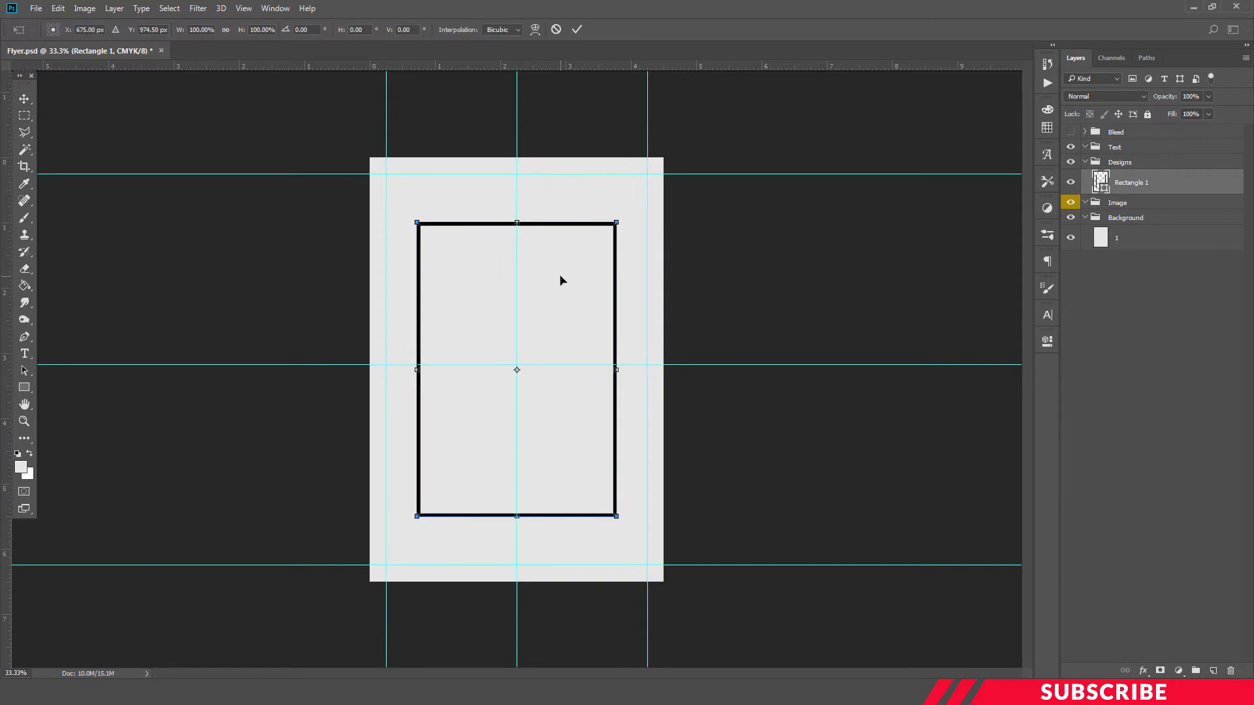
key("Up")
key("Up")
key("Up")
key("Up")
key("Up")
key("Up")
key("Up")
key("Up")
key("Up")
key("Up")
key("Up")
key("Up")
key("Up")
key("Up")
key("Up")
key("Up")
key("Up")
key("Up")
key("Up")
key("Up")
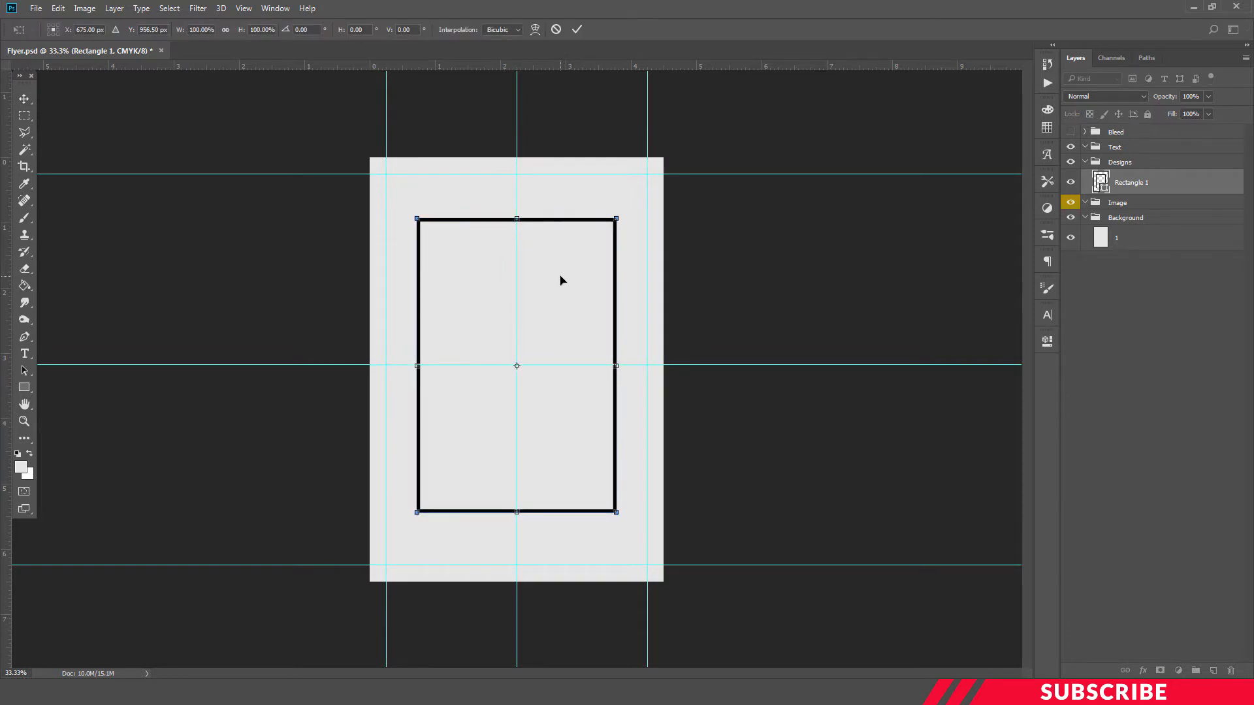
key("Left")
key("Left")
key("Left")
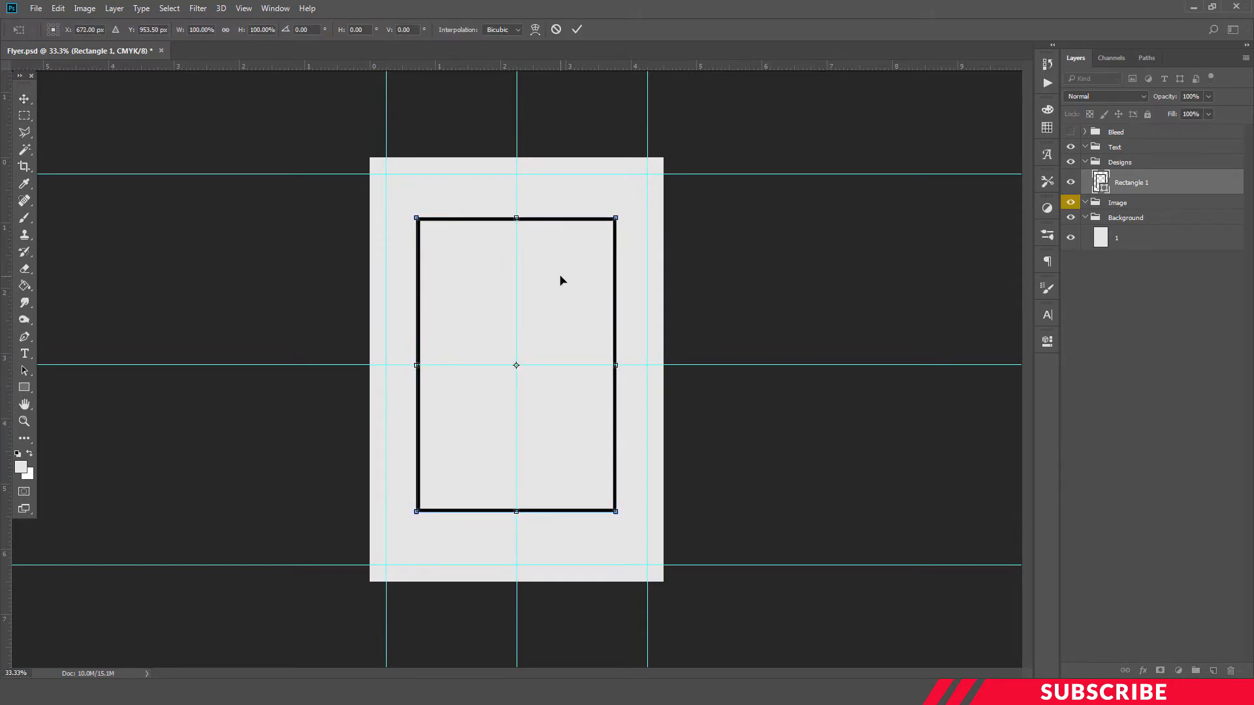
key("Return")
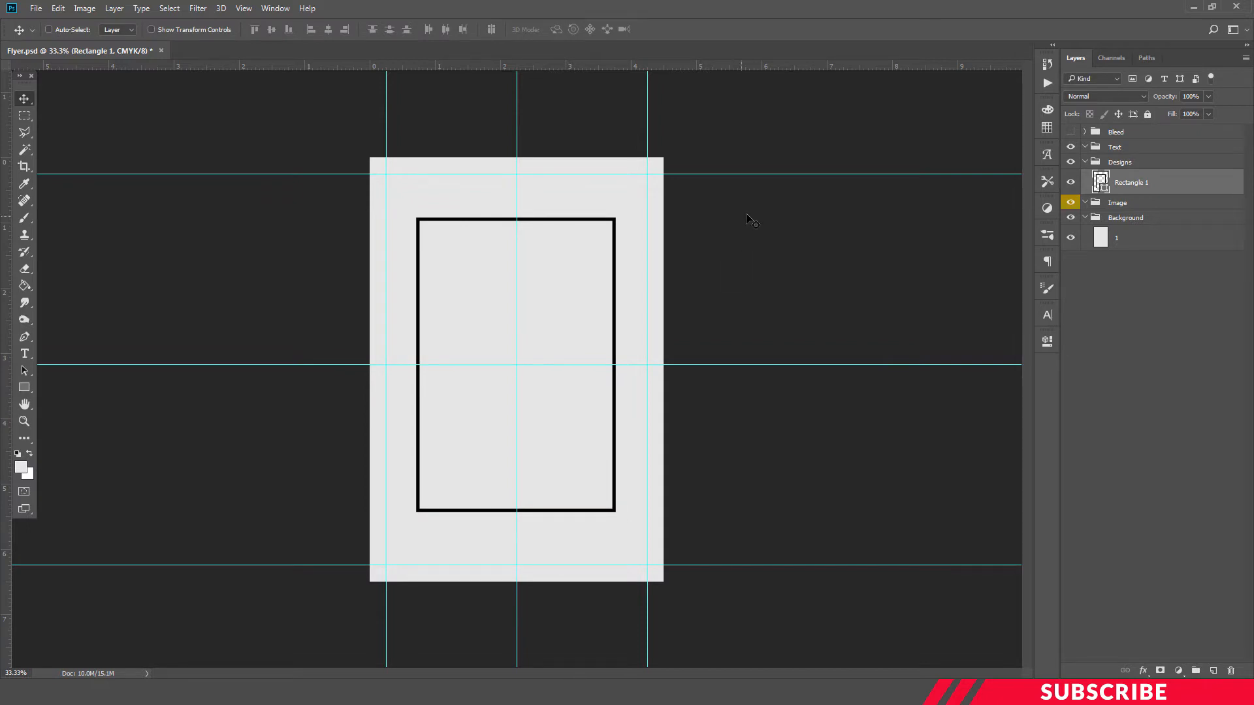
Add a Gradient Overlay to the rectangle layer and load the Black, White gradient preset for editing.
right_click(1140, 188)
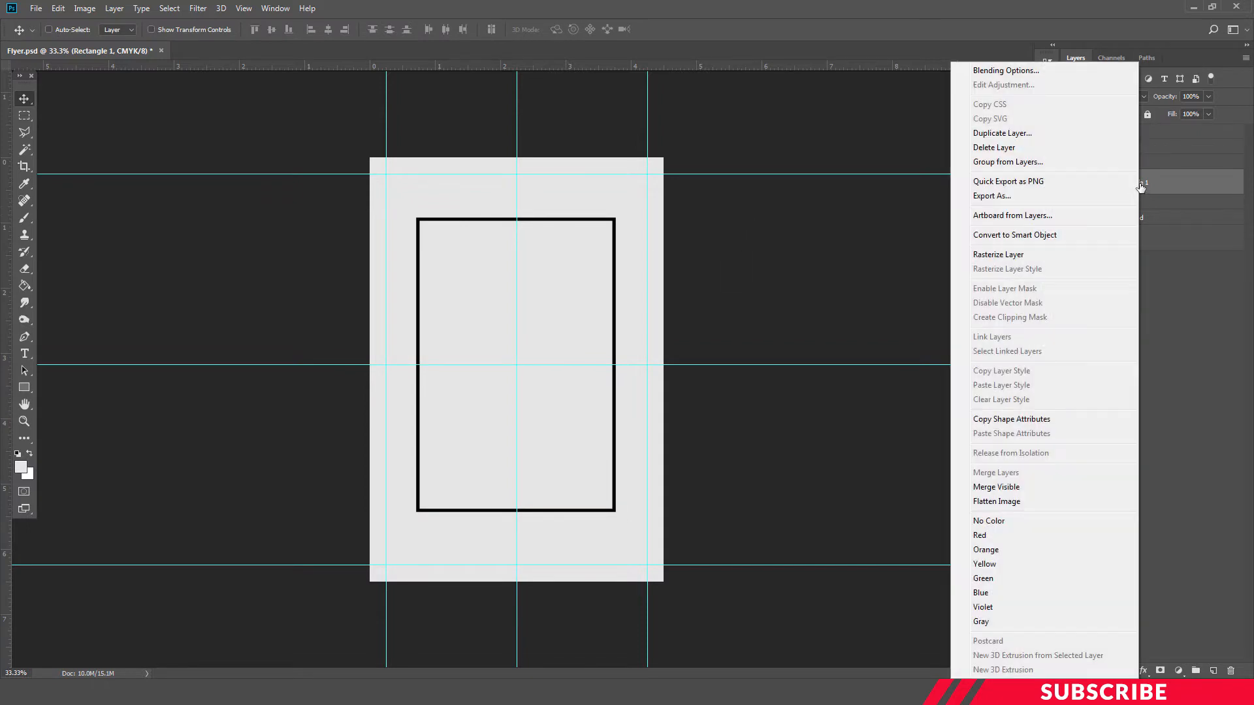
left_click(1017, 72)
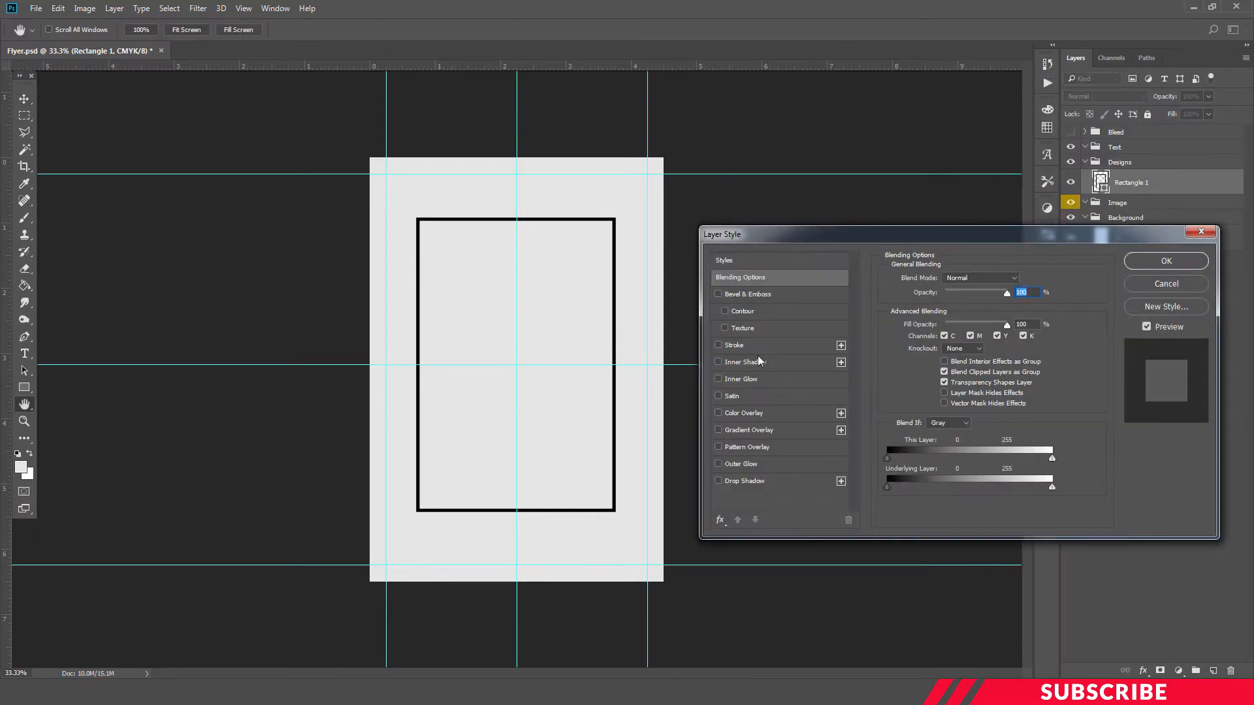
left_click(752, 429)
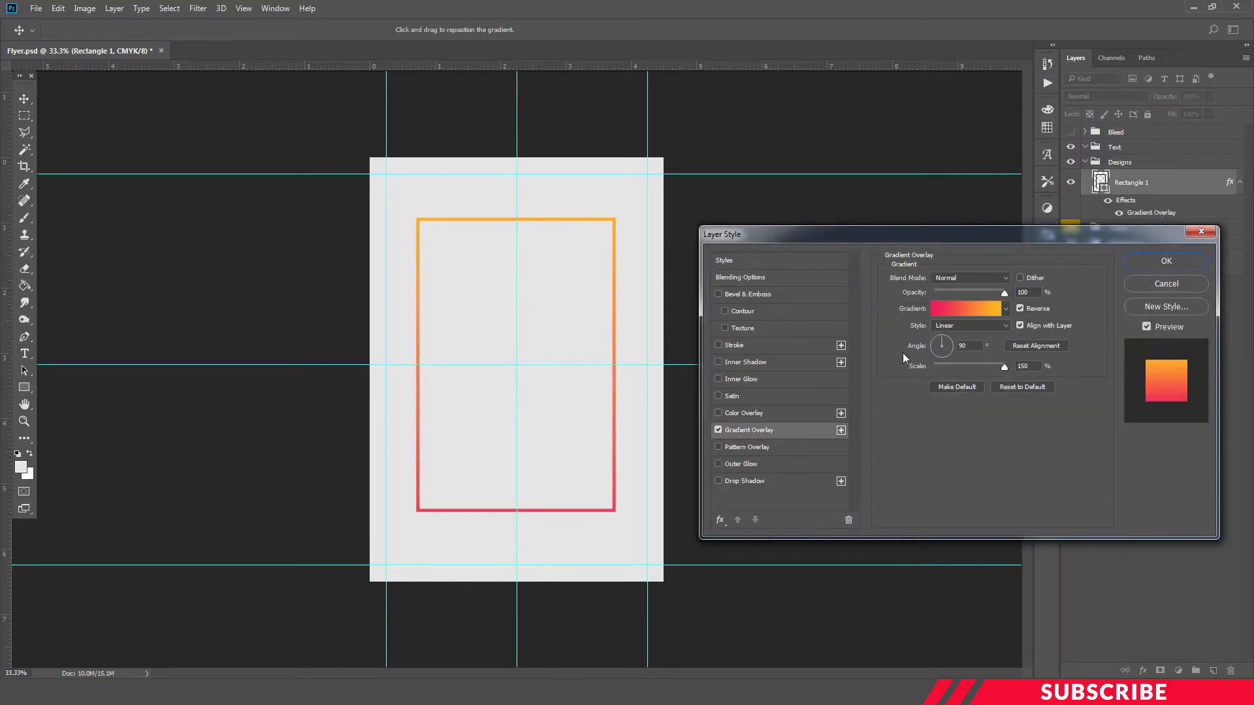
left_click(939, 308)
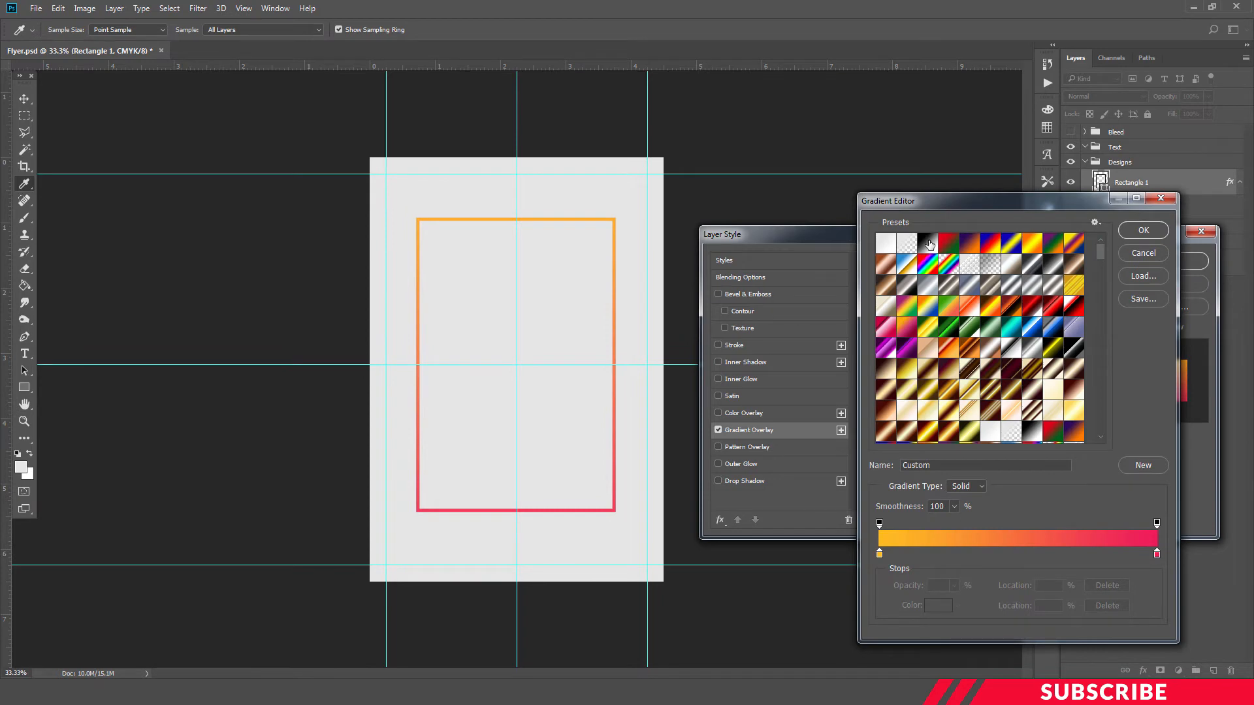
left_click(928, 244)
Change the gradient's starting colour stop at location 0% to a bright orange.
left_click(879, 554)
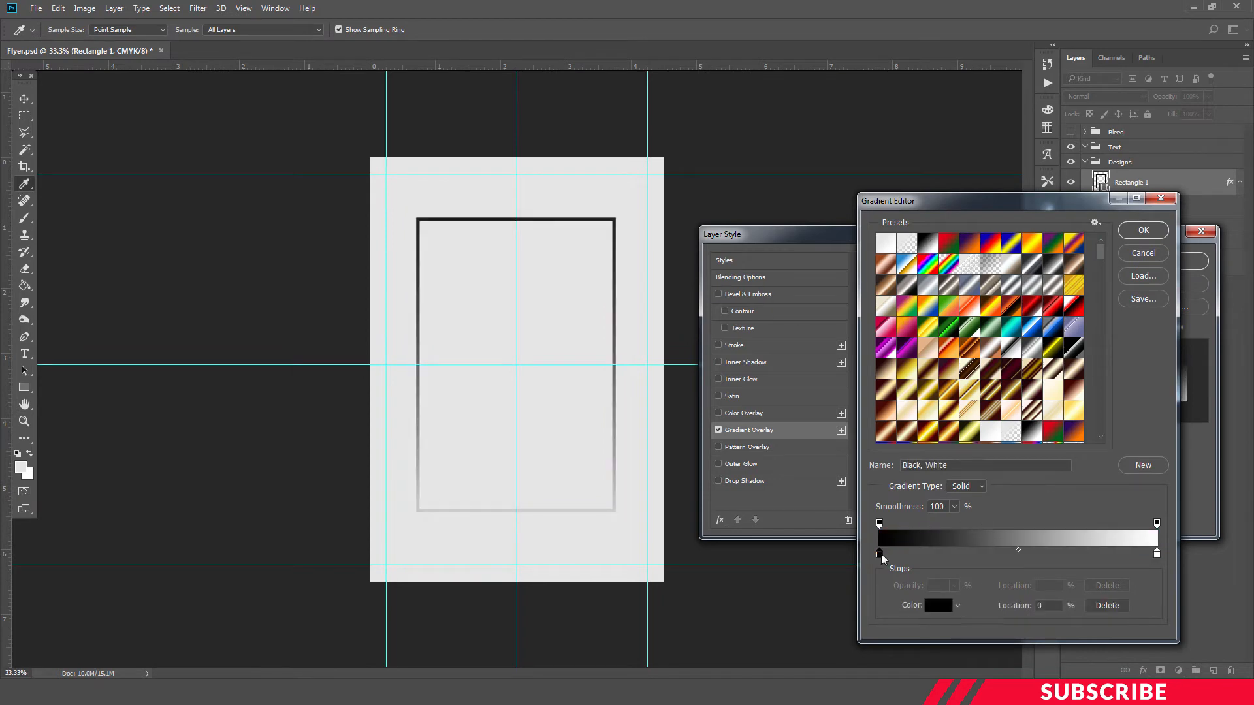
double_click(879, 554)
left_click_drag(1062, 467, 1062, 530)
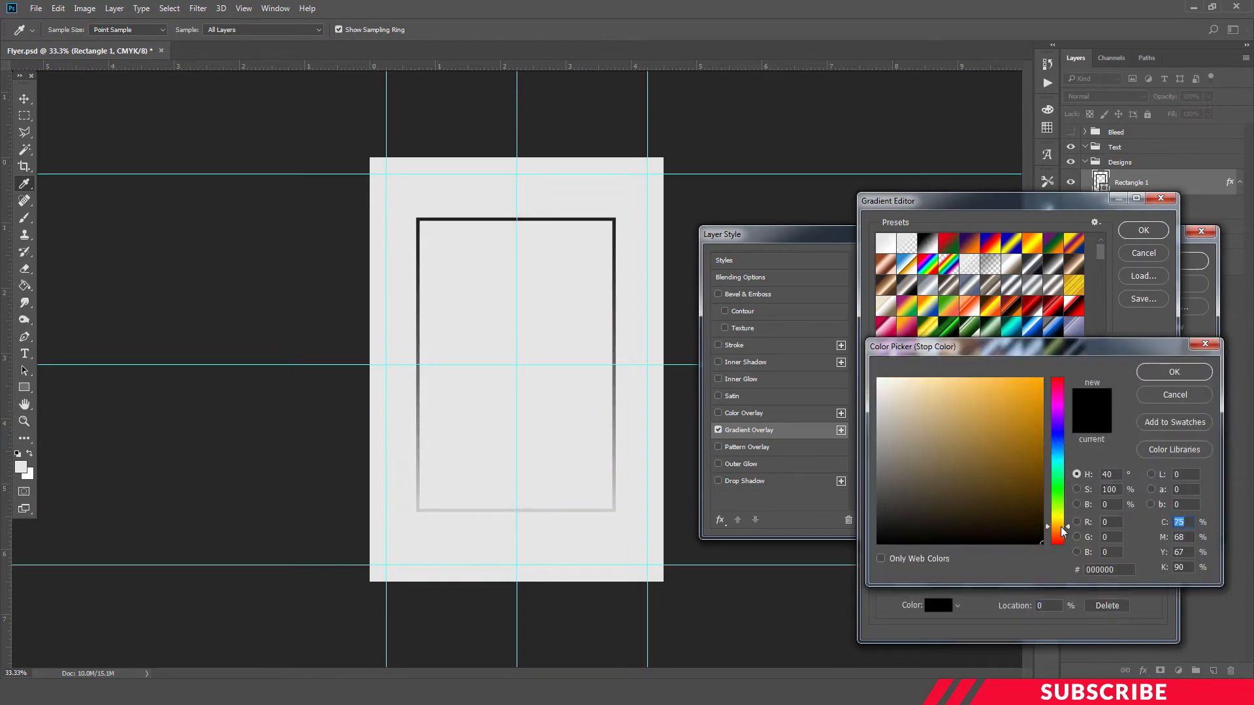
left_click(1036, 407)
left_click(1155, 370)
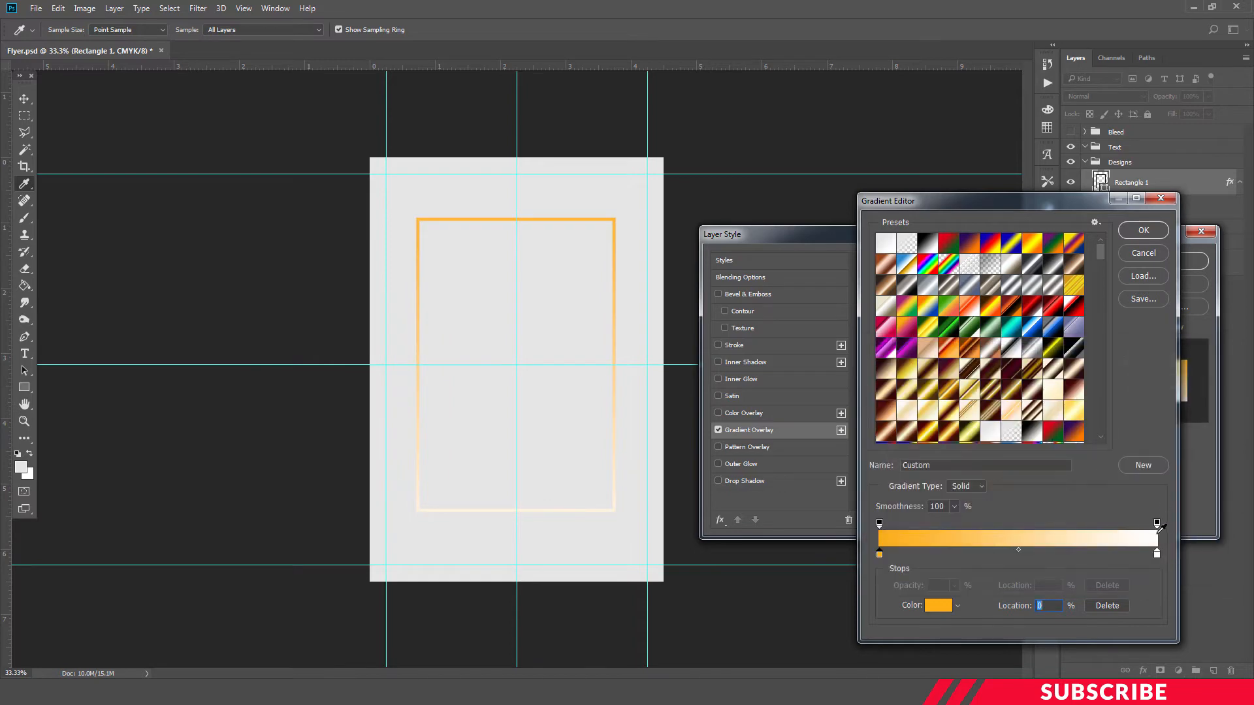
Change the gradient's end colour stop at location 100% to pink #f60e71 and apply the layer style.
left_click(1156, 552)
double_click(1156, 552)
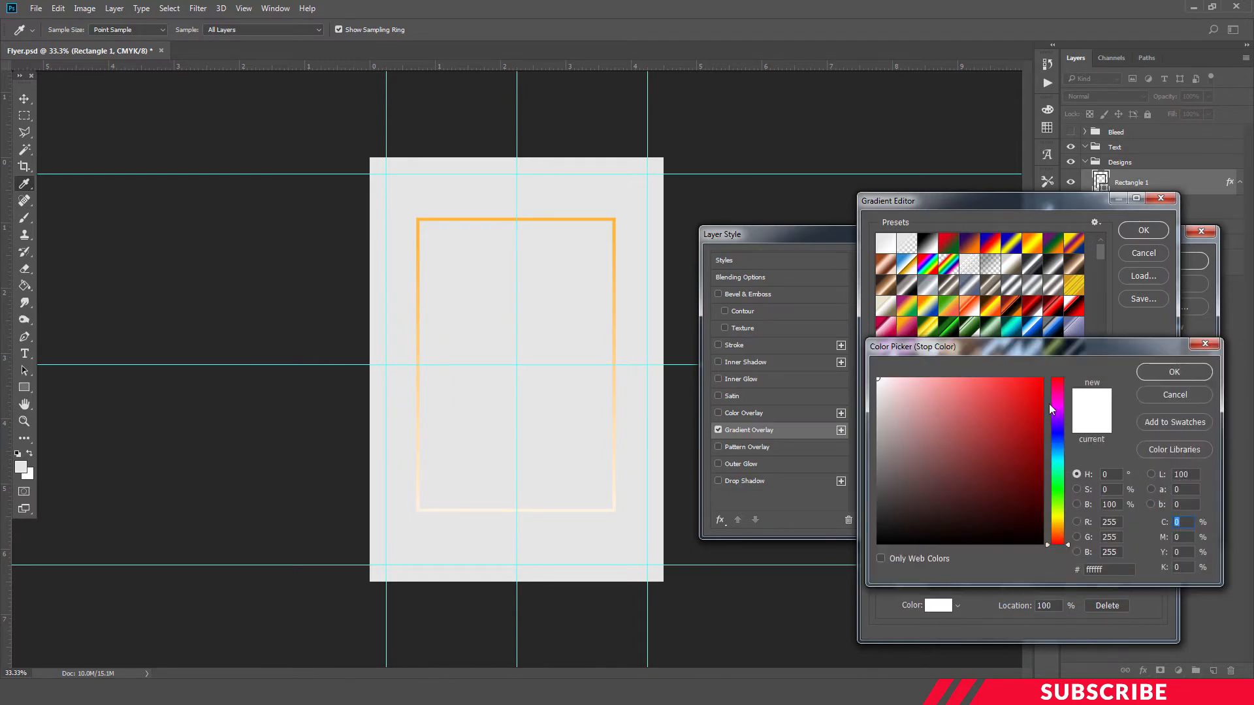
left_click_drag(1052, 409, 1057, 396)
left_click(1034, 385)
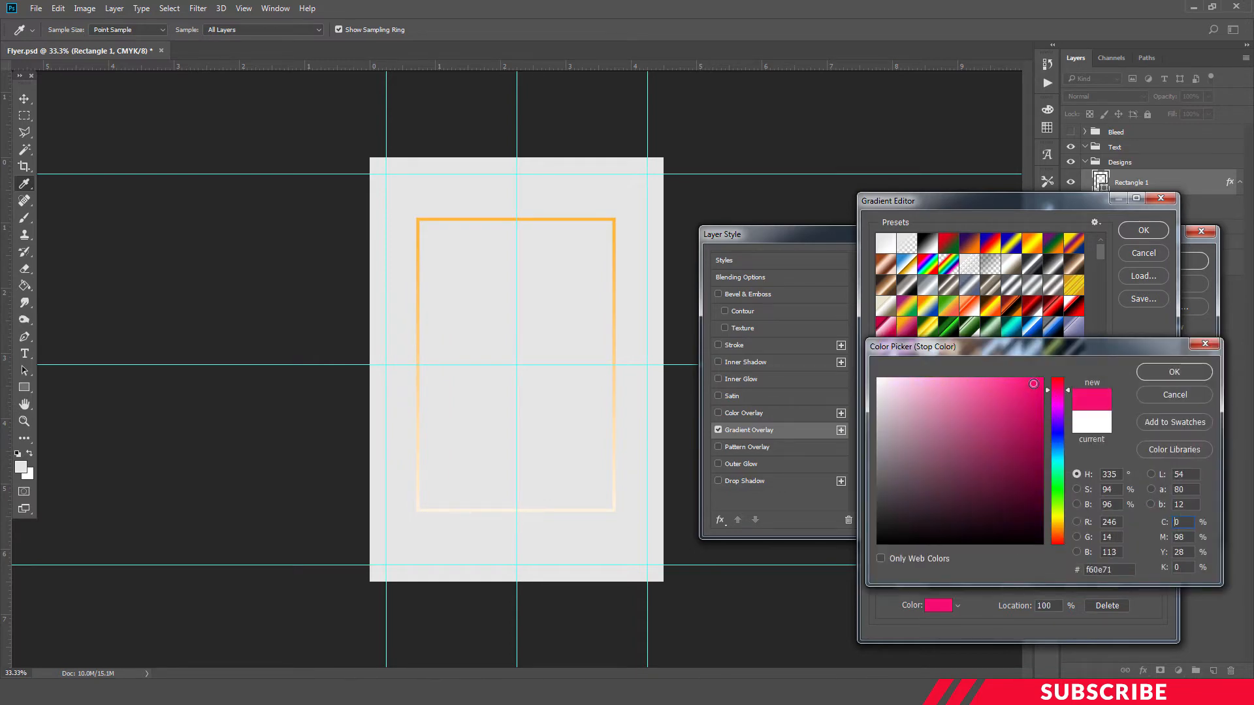
left_click(1174, 372)
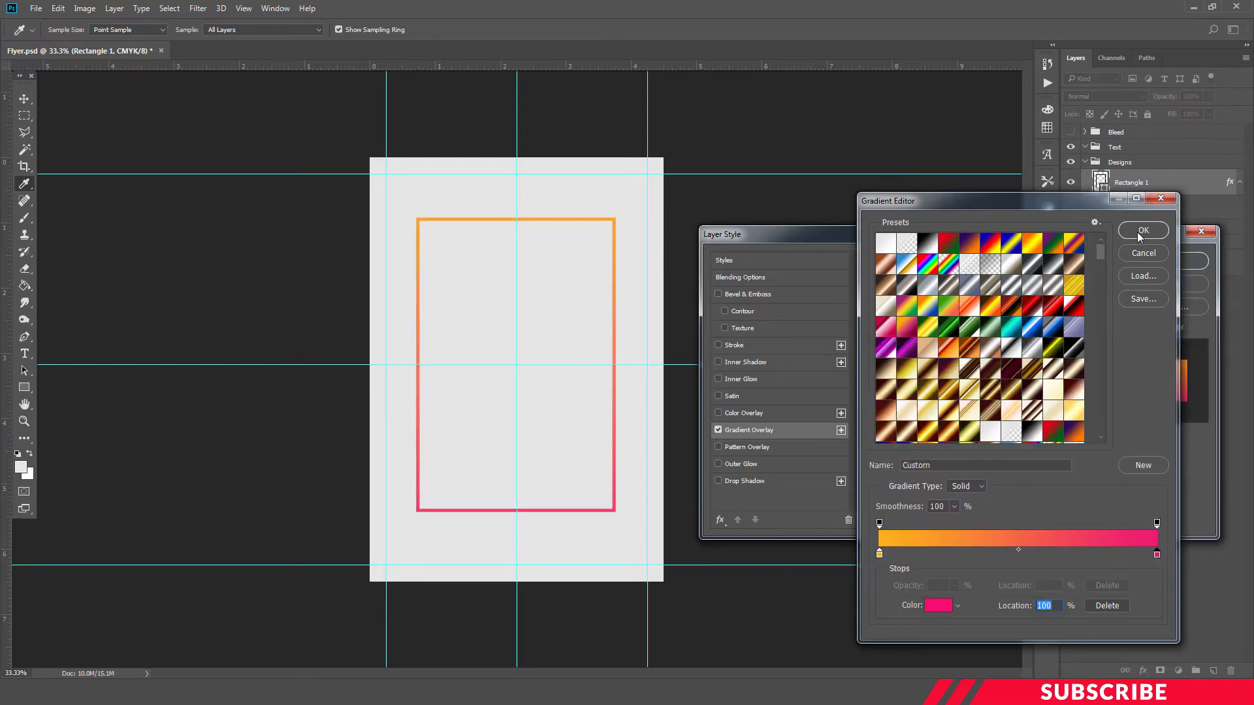
left_click(1143, 231)
left_click(1197, 261)
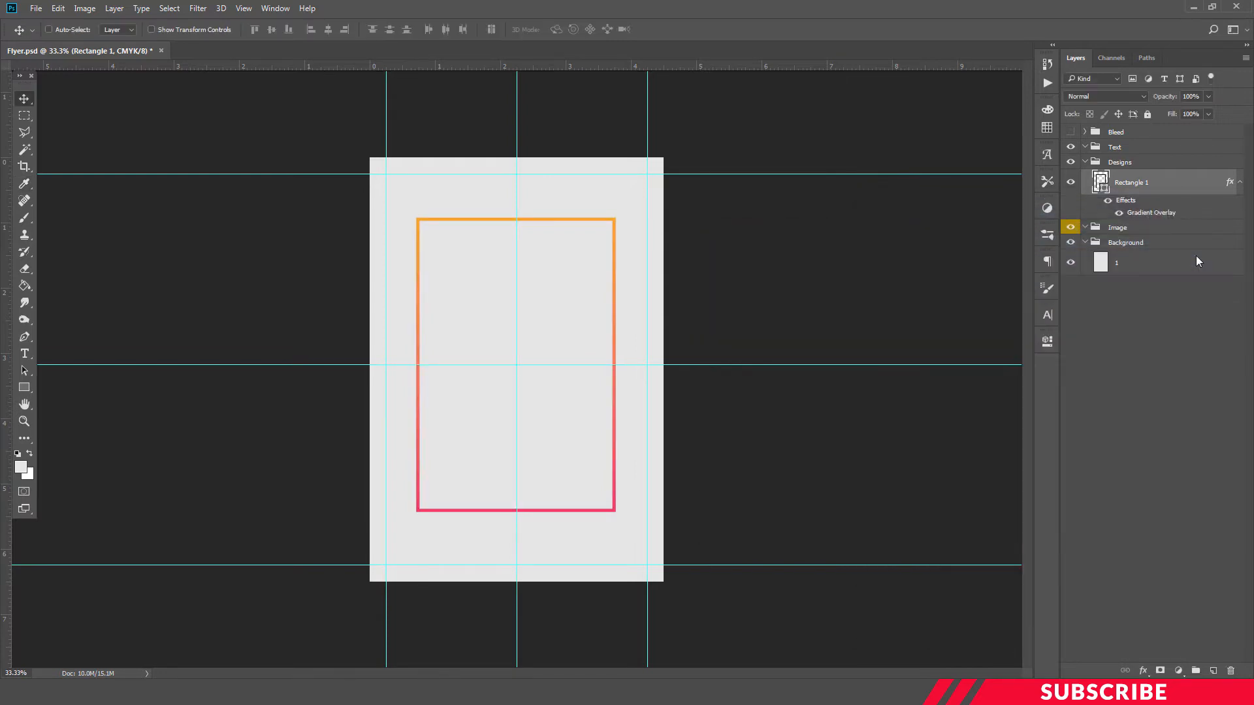
Collapse the Designs group and add a new empty layer inside the Image group.
left_click(1084, 161)
left_click(1155, 182)
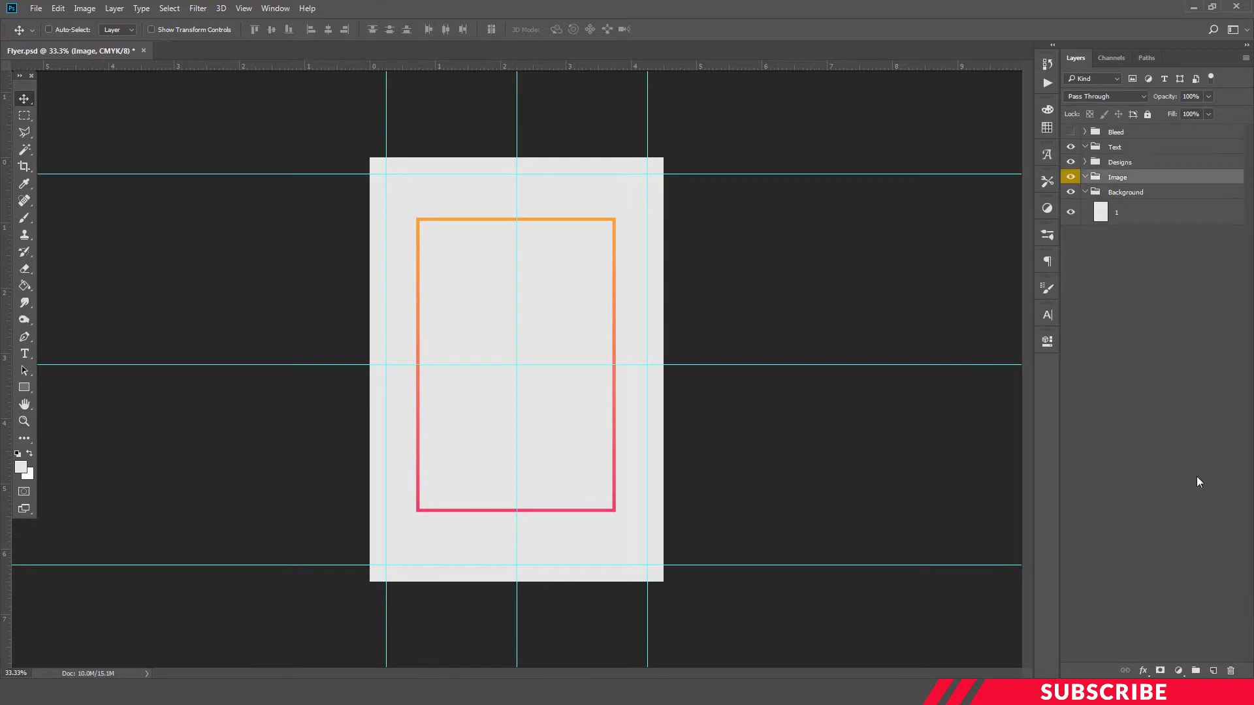
left_click(1214, 671)
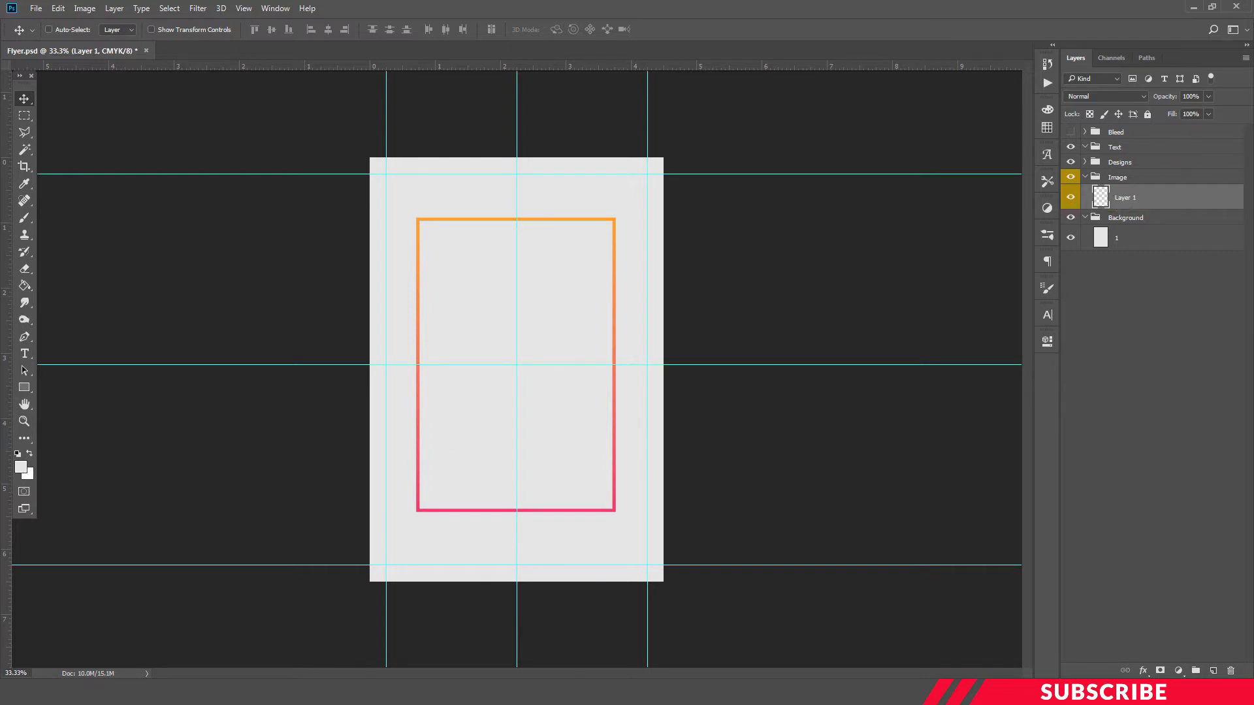
Switch to the PT15 folder in Windows Explorer and open Image-1 with Adobe Photoshop CC 2018.
left_click(318, 692)
left_click(381, 292)
left_click(299, 92)
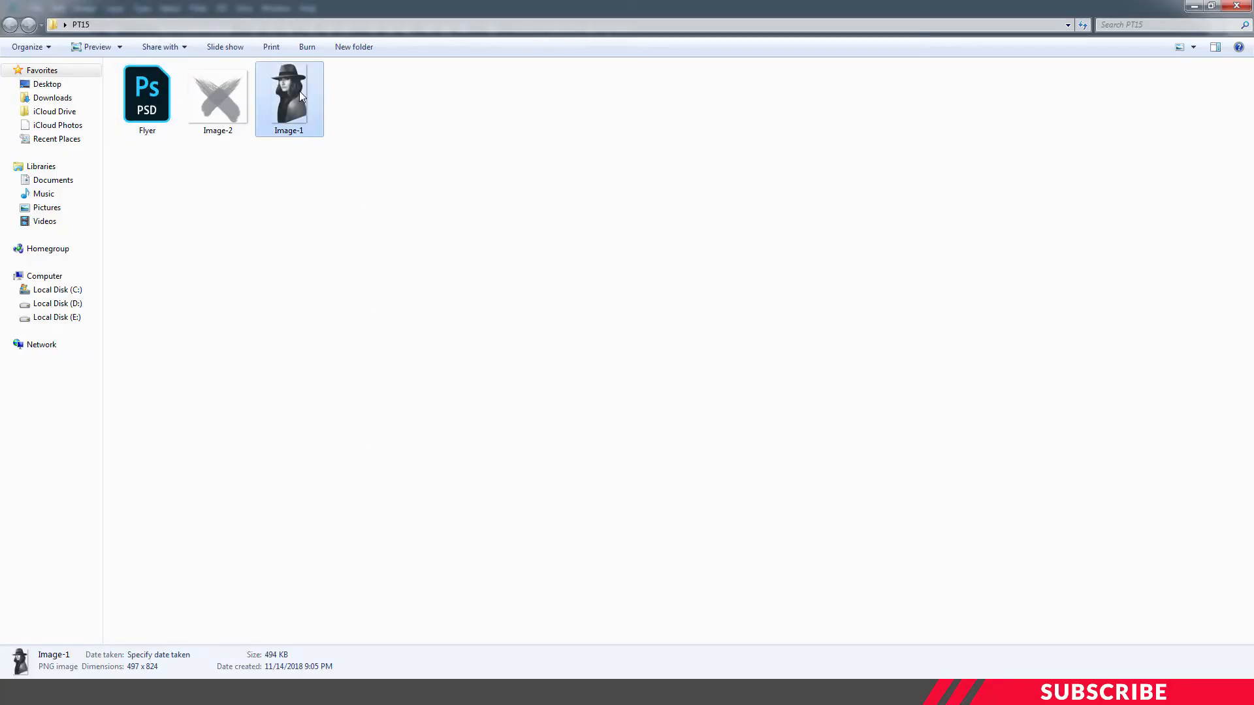
right_click(293, 89)
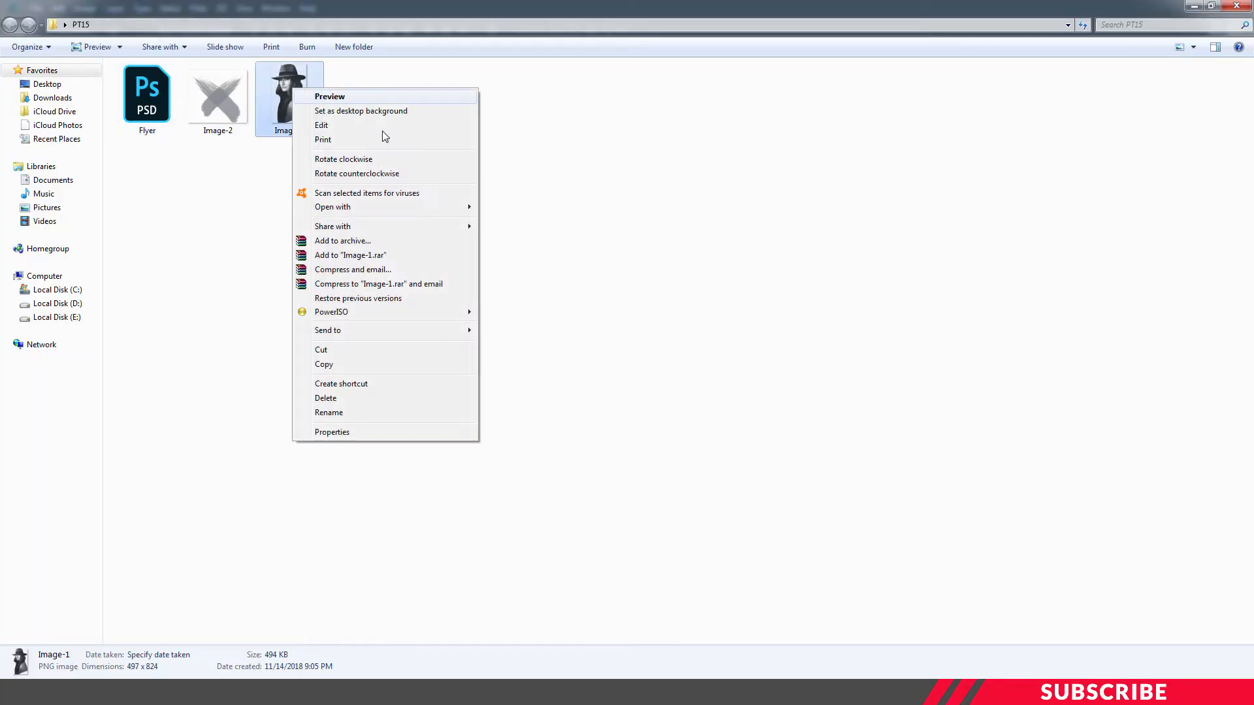
mouse_move(382, 207)
left_click(518, 208)
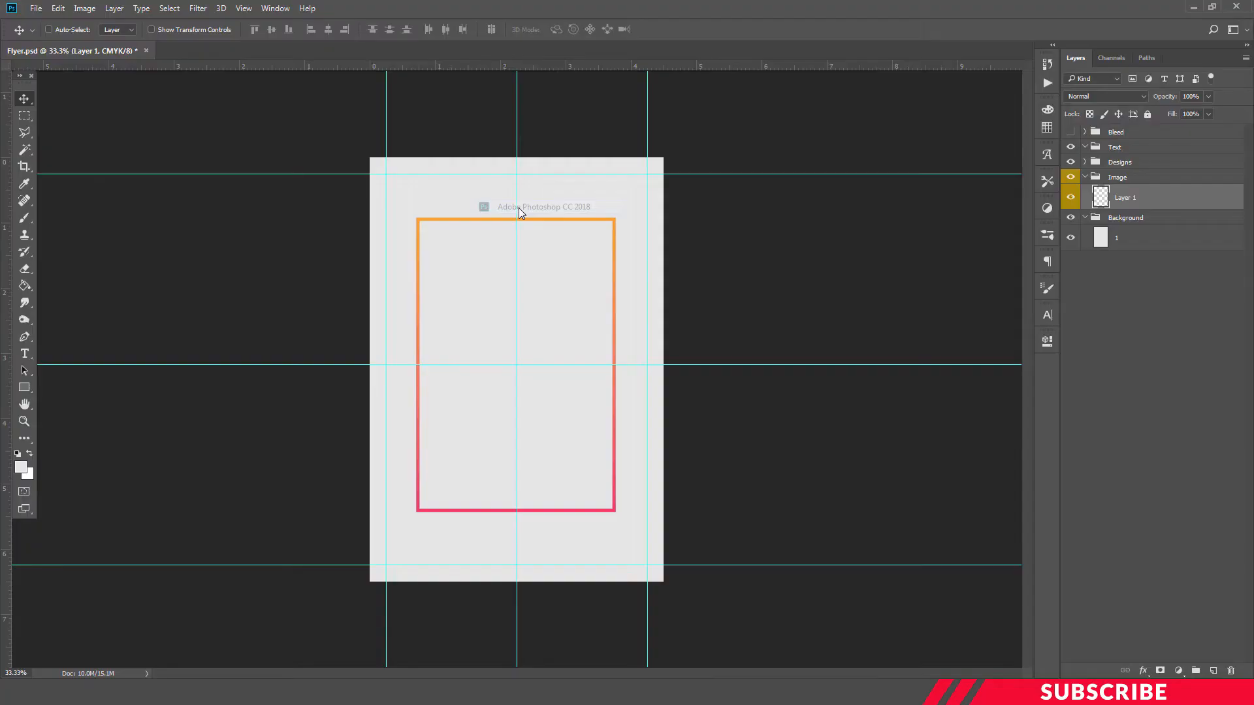
Float the Image-1 document window, copy its portrait onto the flyer and close Image-1.
left_click_drag(259, 57, 802, 77)
left_click_drag(797, 260, 506, 343)
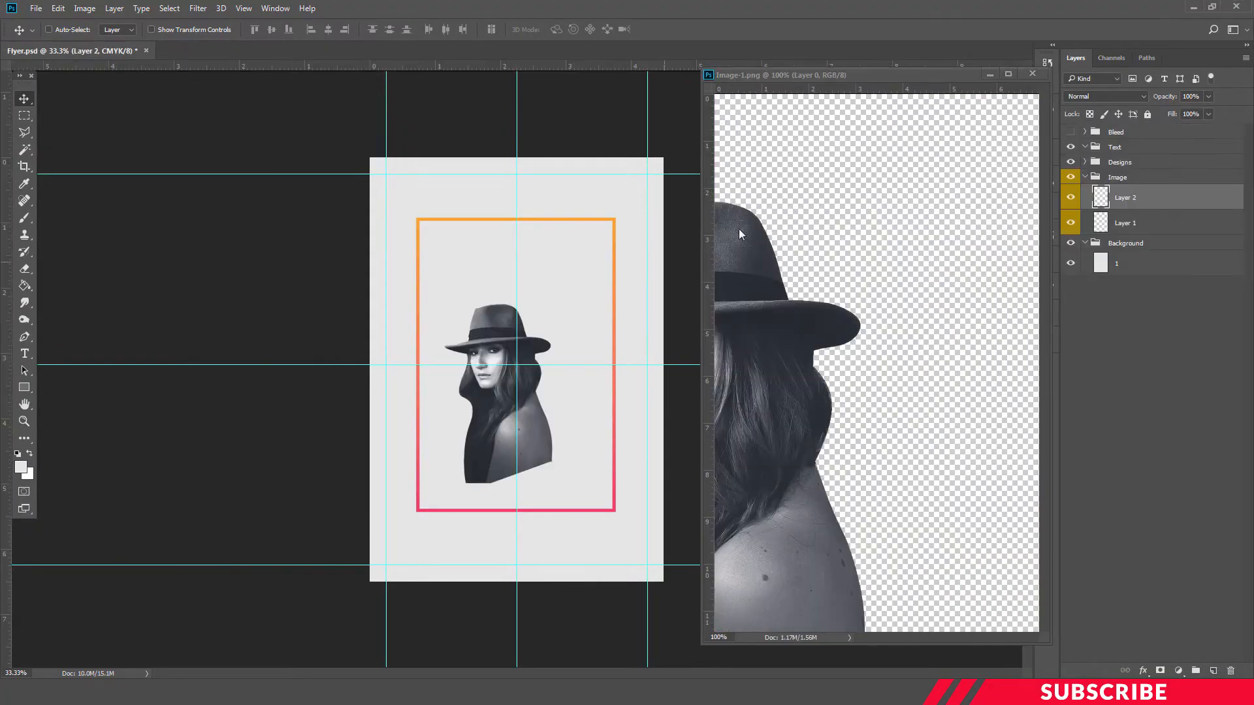
left_click(1031, 74)
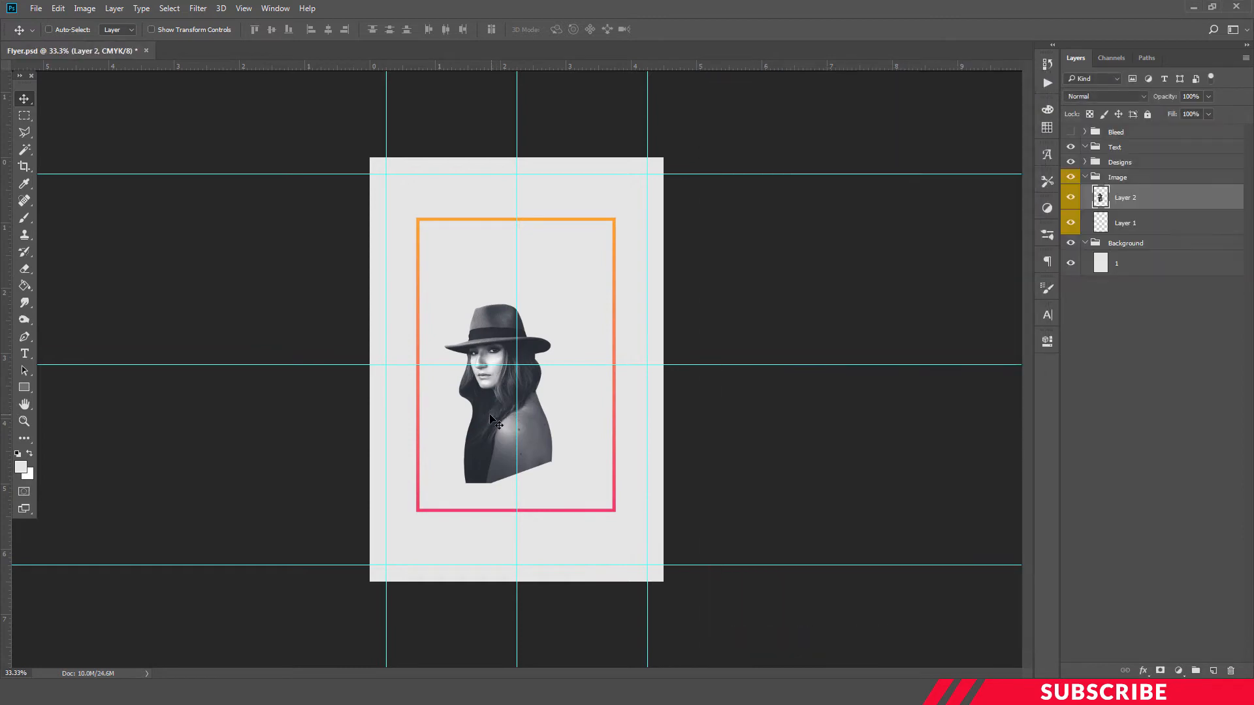
Position the portrait in the upper middle of the gradient frame, just below its top edge.
left_click_drag(490, 416, 503, 380)
key("ctrl+plus")
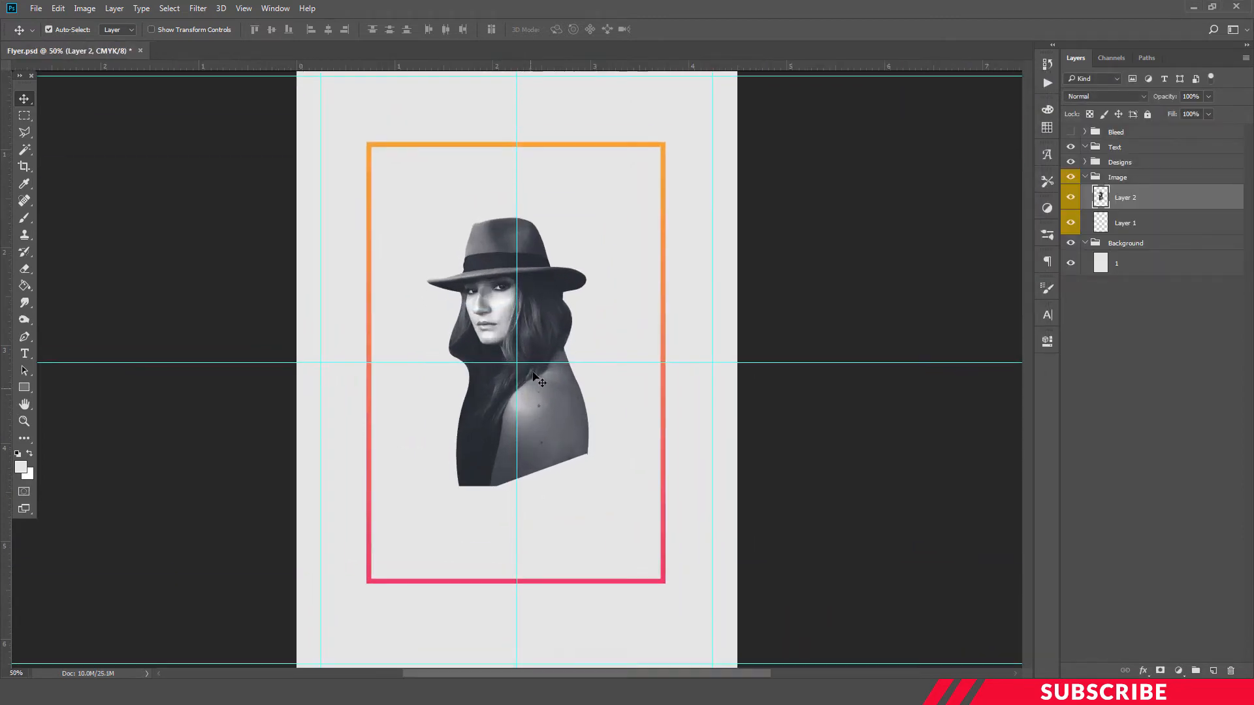
left_click_drag(542, 316, 547, 295)
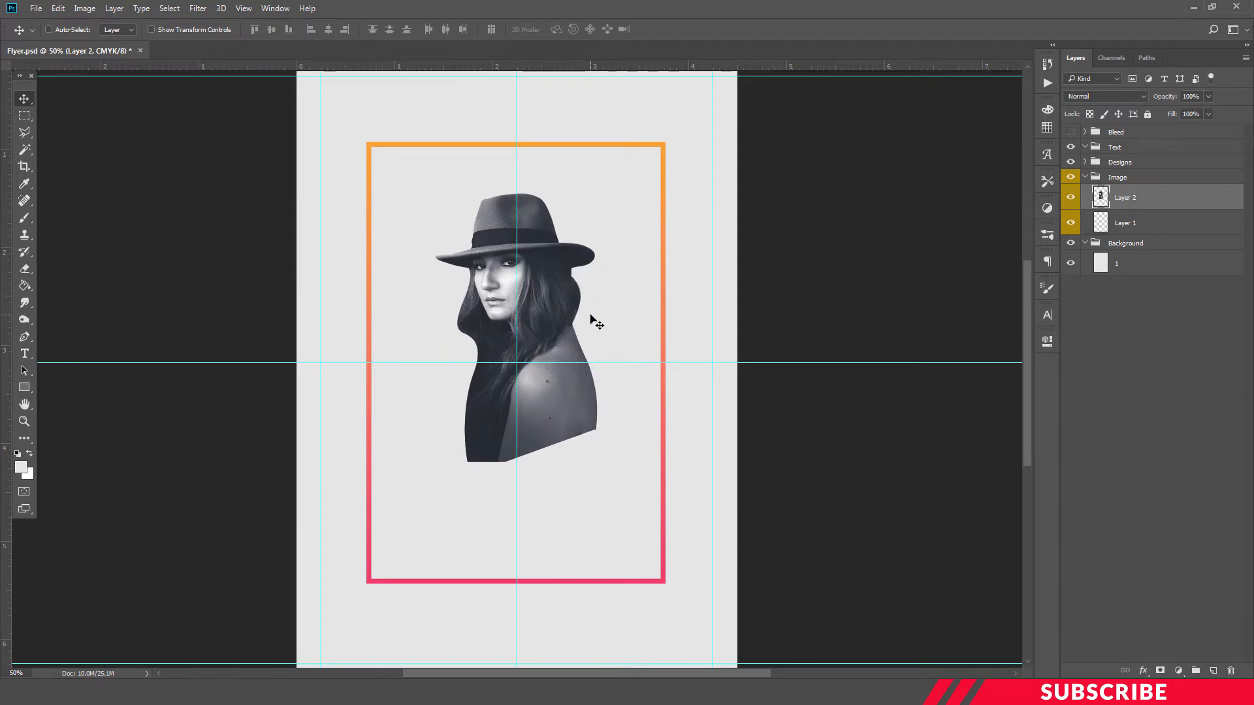
Merge the portrait with the empty layer beneath it and rename the merged layer Image 1.
left_click(1125, 224, "shift")
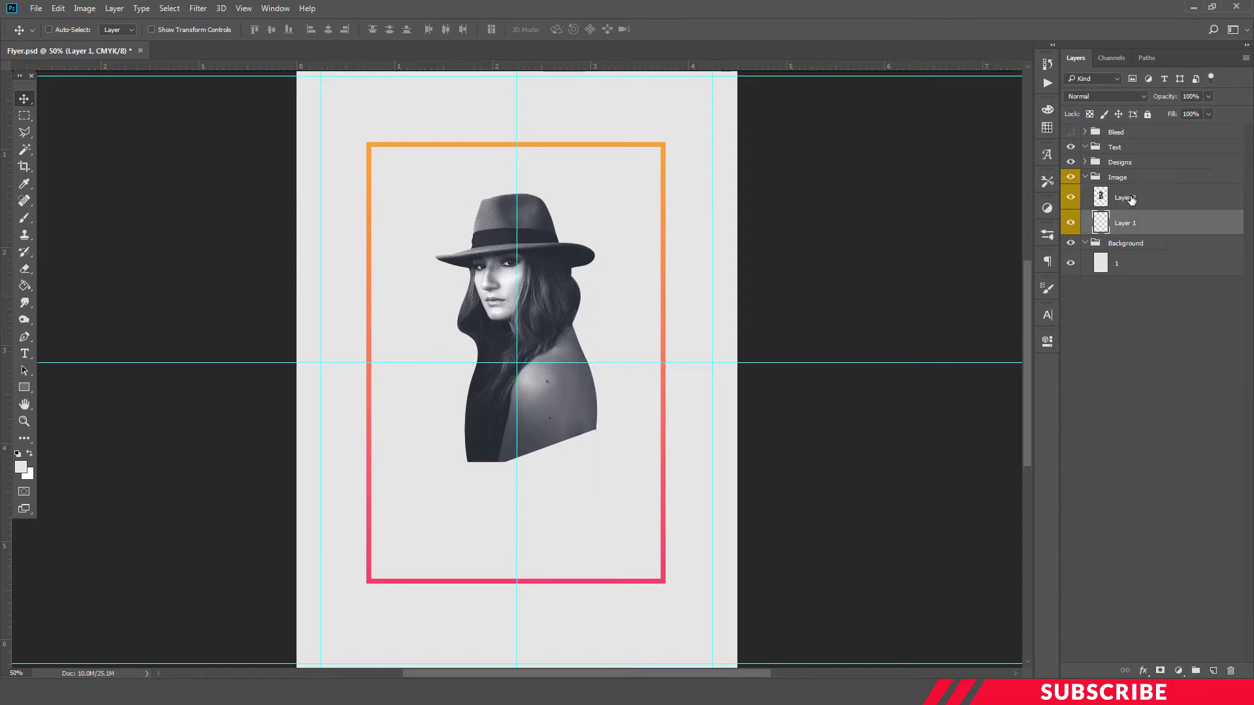
key("ctrl+e")
double_click(1131, 195)
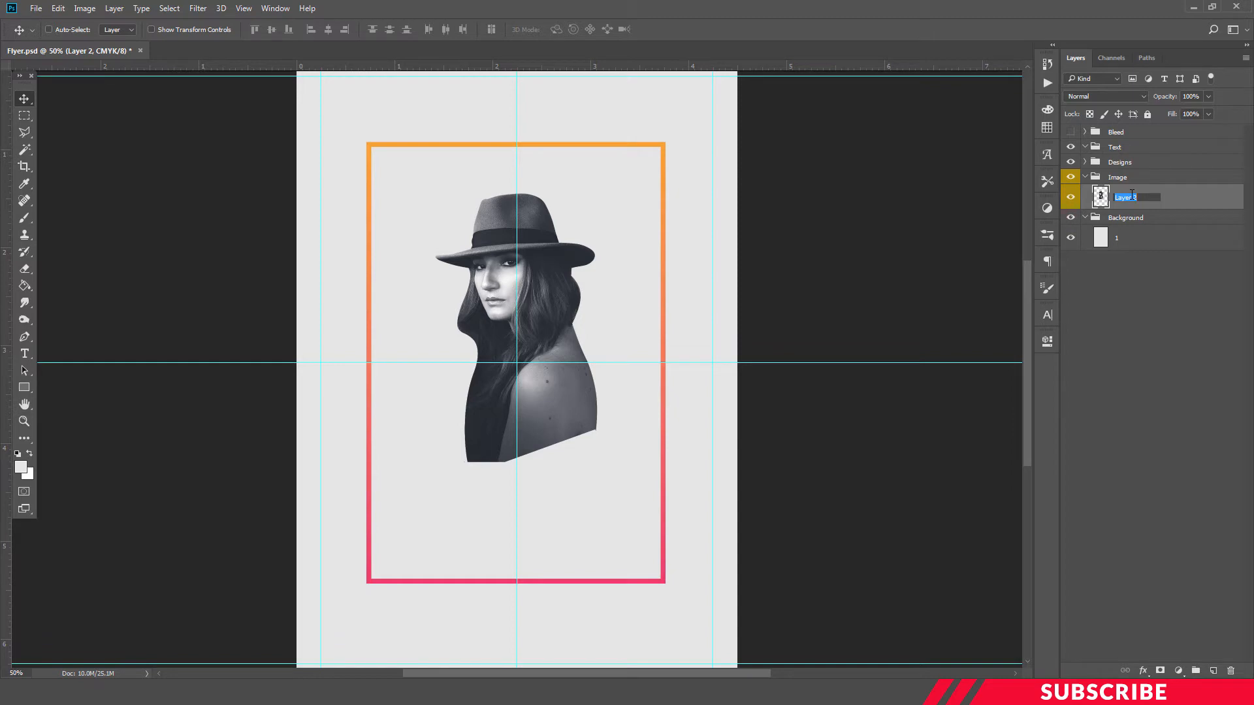
key("BackSpace")
key("Return")
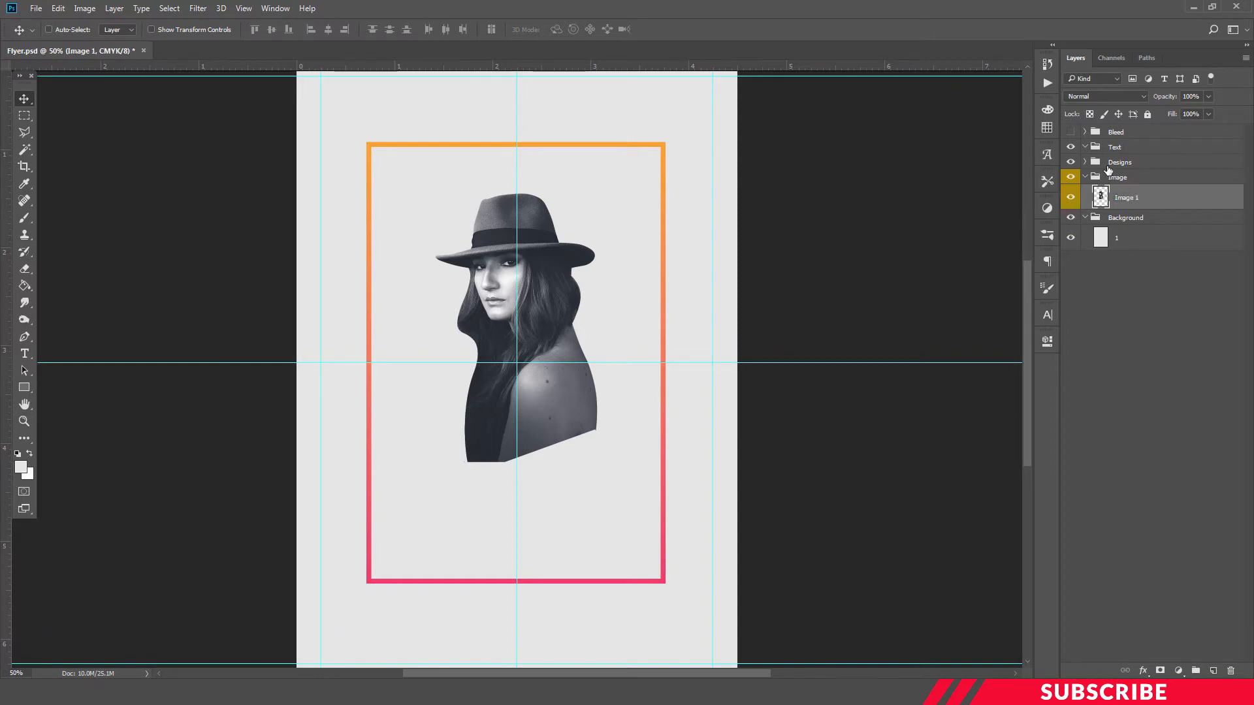
Collapse the Image group and add a new empty layer above Rectangle 1 in the Designs group.
left_click(1085, 177)
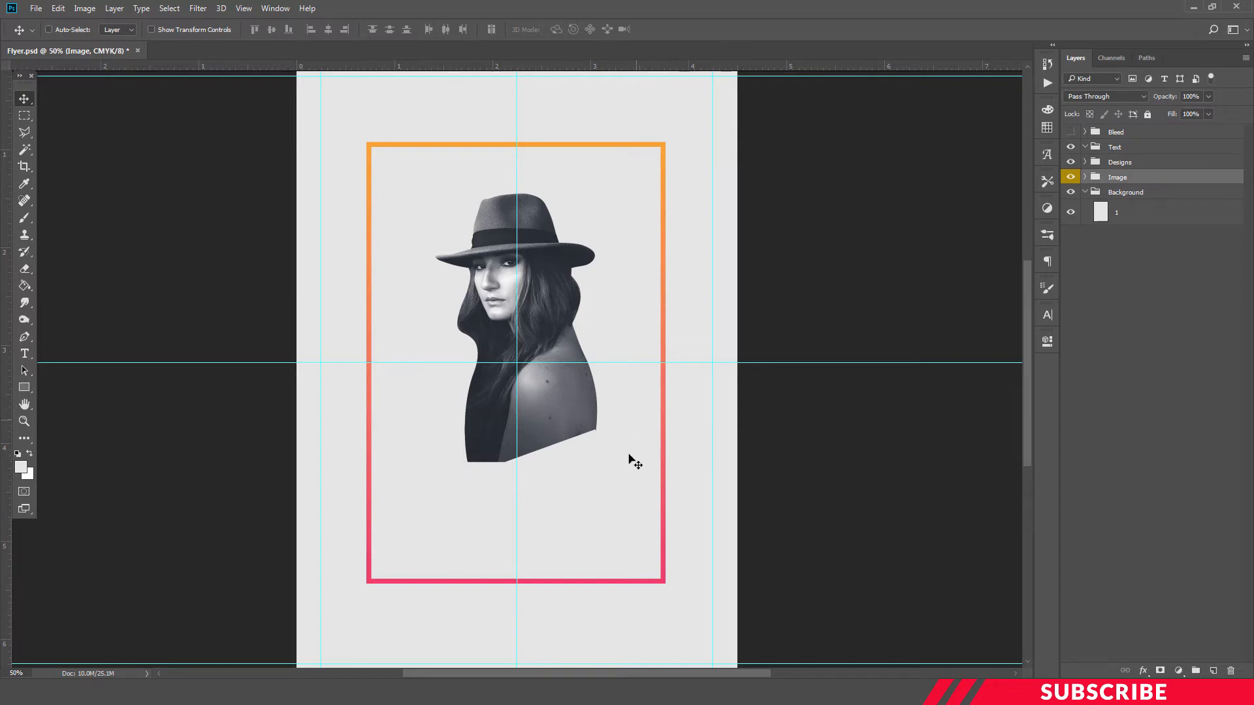
left_click(1085, 162)
left_click(1152, 163)
left_click(1157, 187)
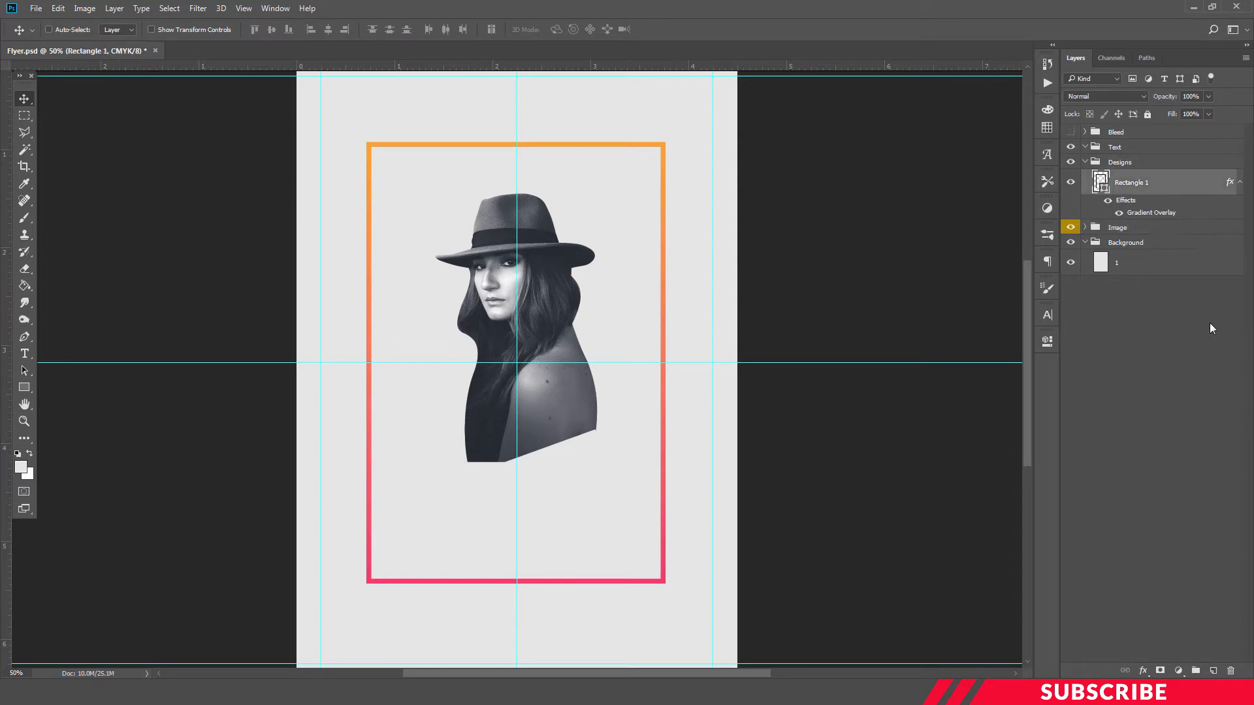
left_click(1213, 670)
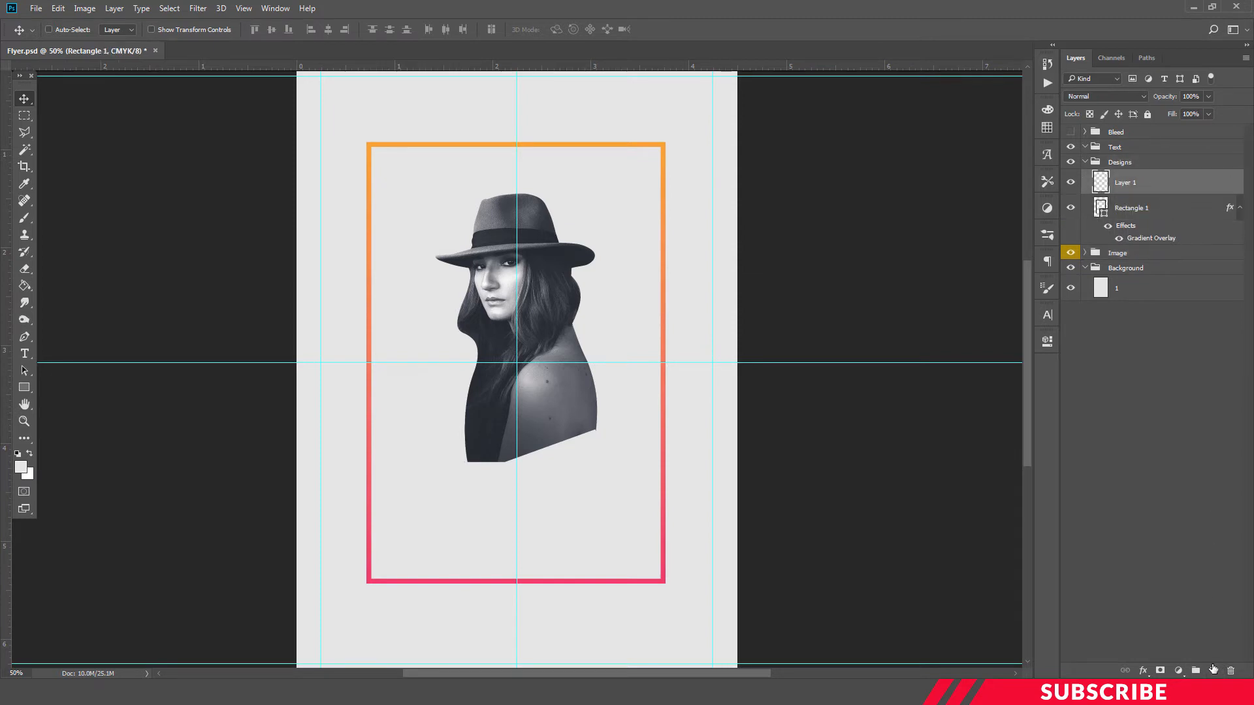
Set the foreground colour to crimson #e70e46.
left_click(20, 470)
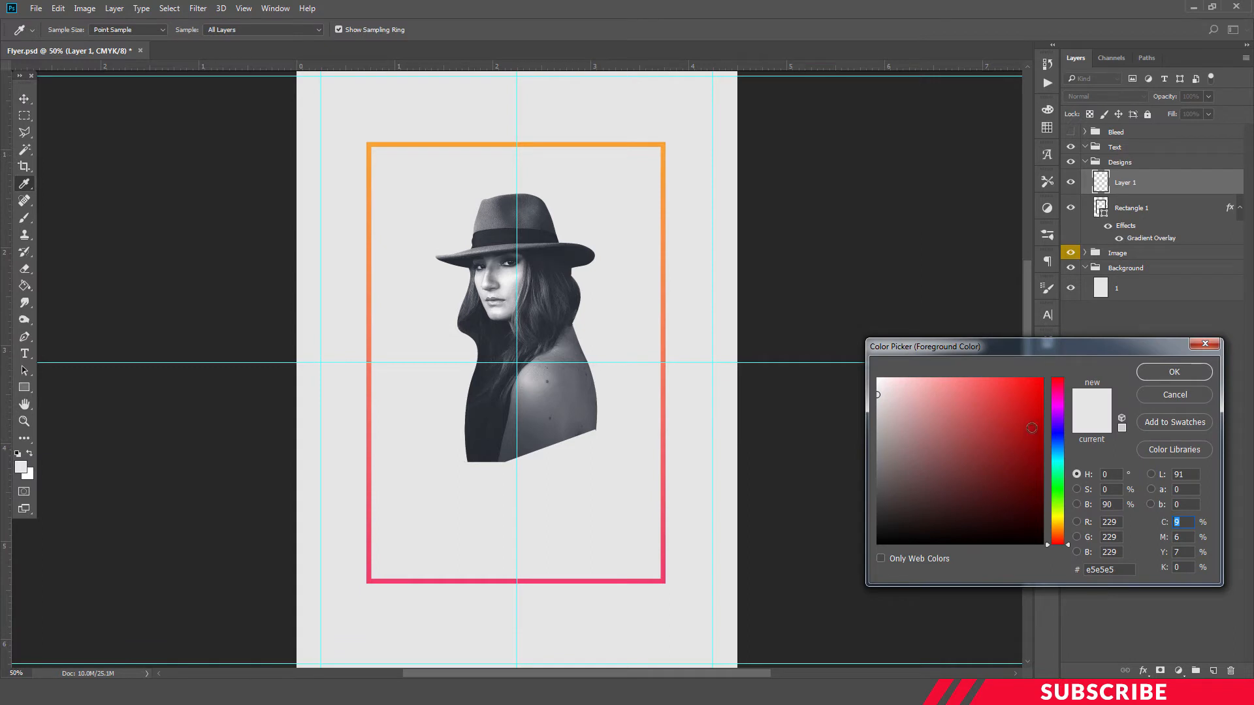
left_click_drag(1031, 428, 1058, 385)
left_click(1033, 394)
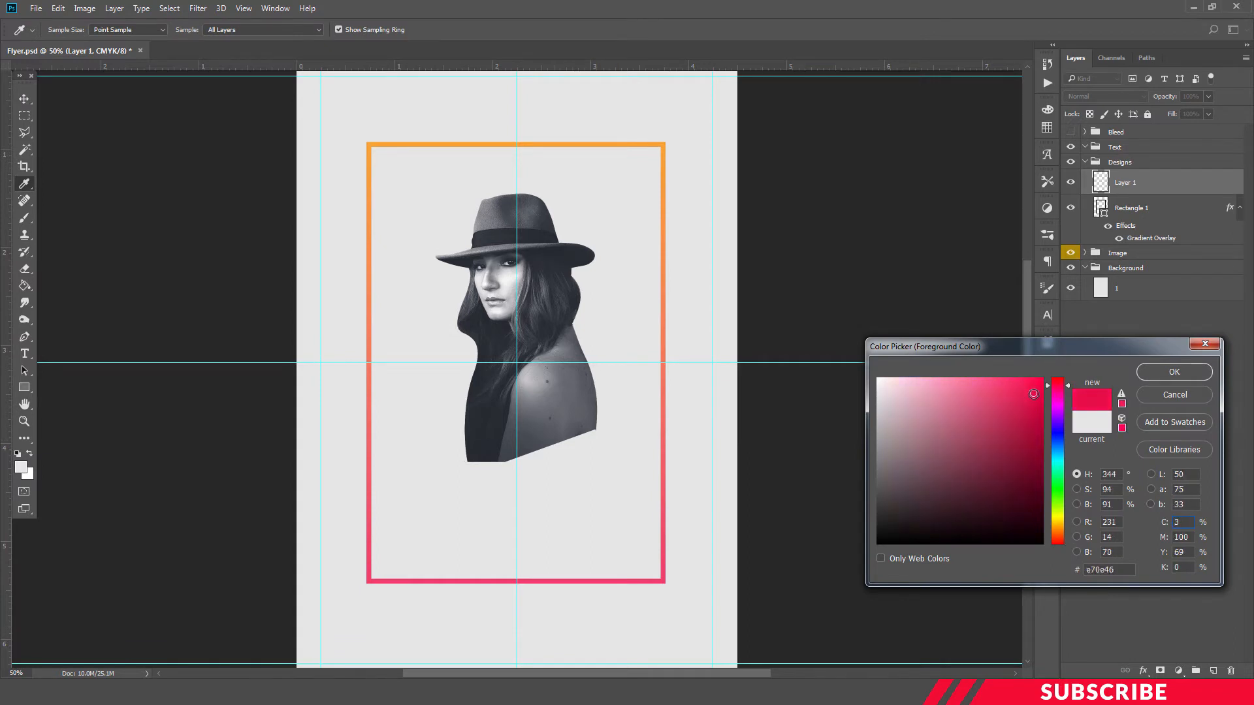
left_click(1168, 371)
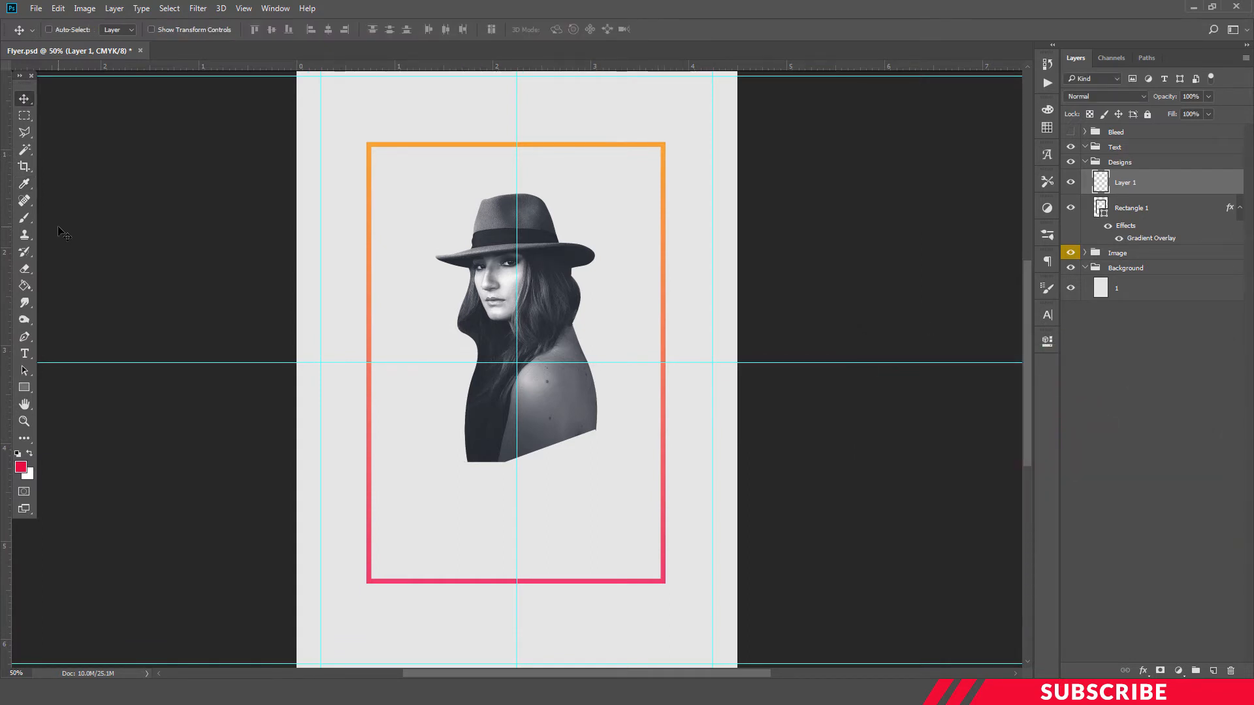
Outline a slanted triangular wedge across the portrait's bottom edge with the Polygonal Lasso, fill it with the foreground colour and deselect.
left_click_drag(24, 132, 84, 151)
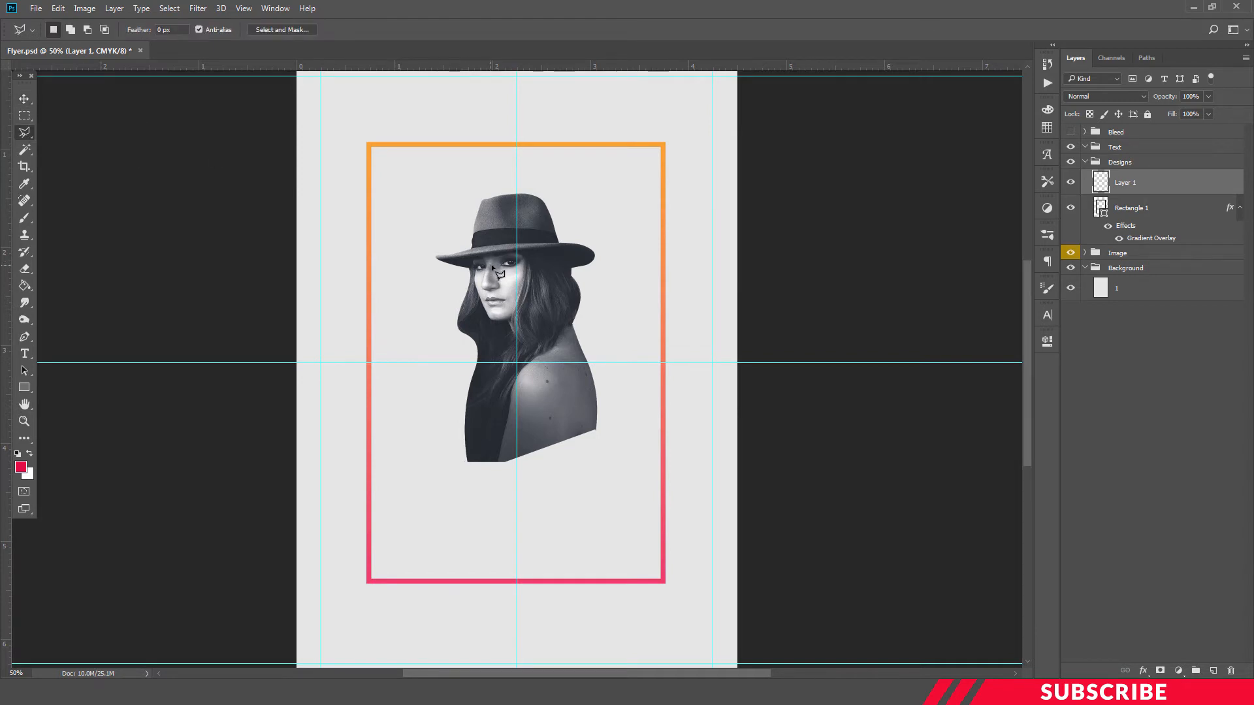
left_click(443, 472)
left_click(619, 400)
left_click(607, 459)
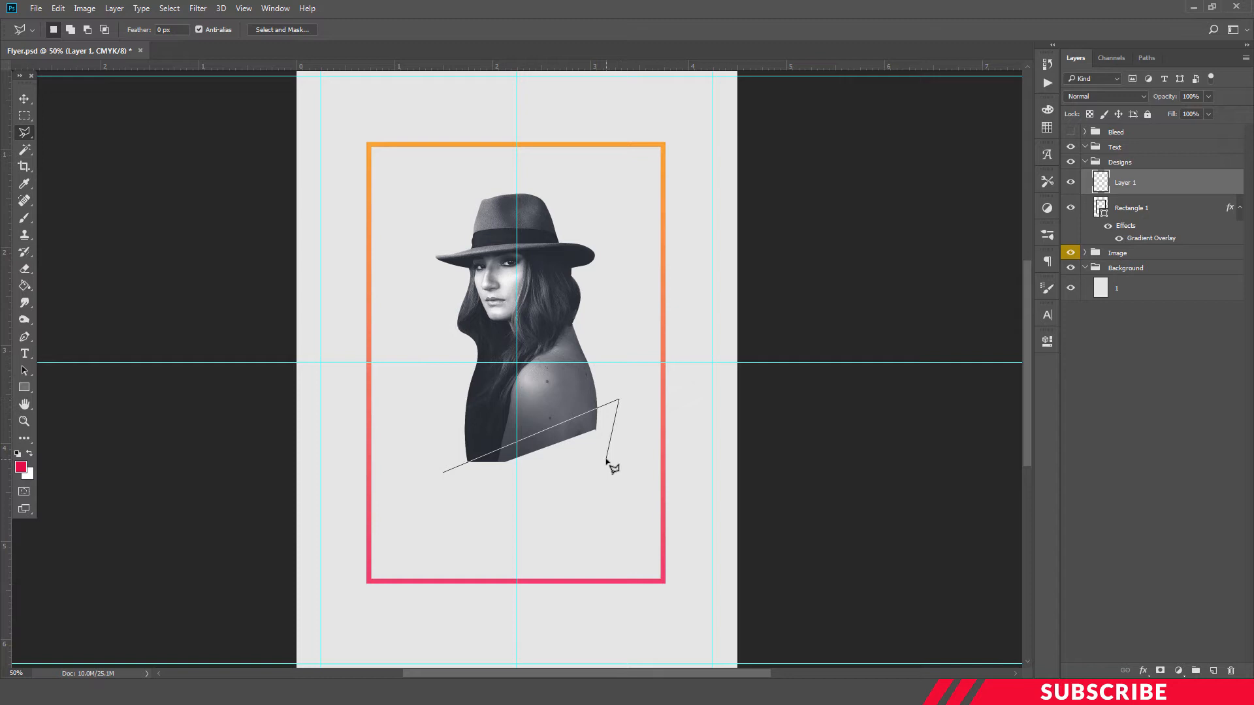
left_click(442, 475)
key("alt+BackSpace")
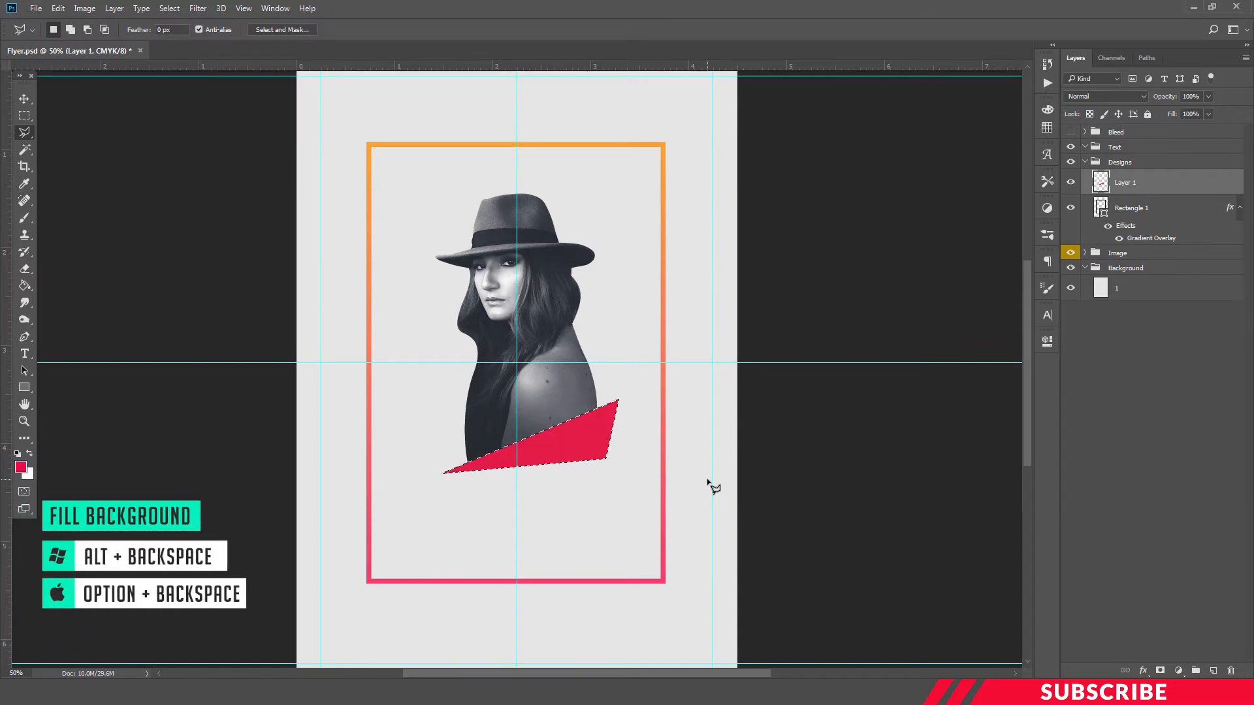
key("v")
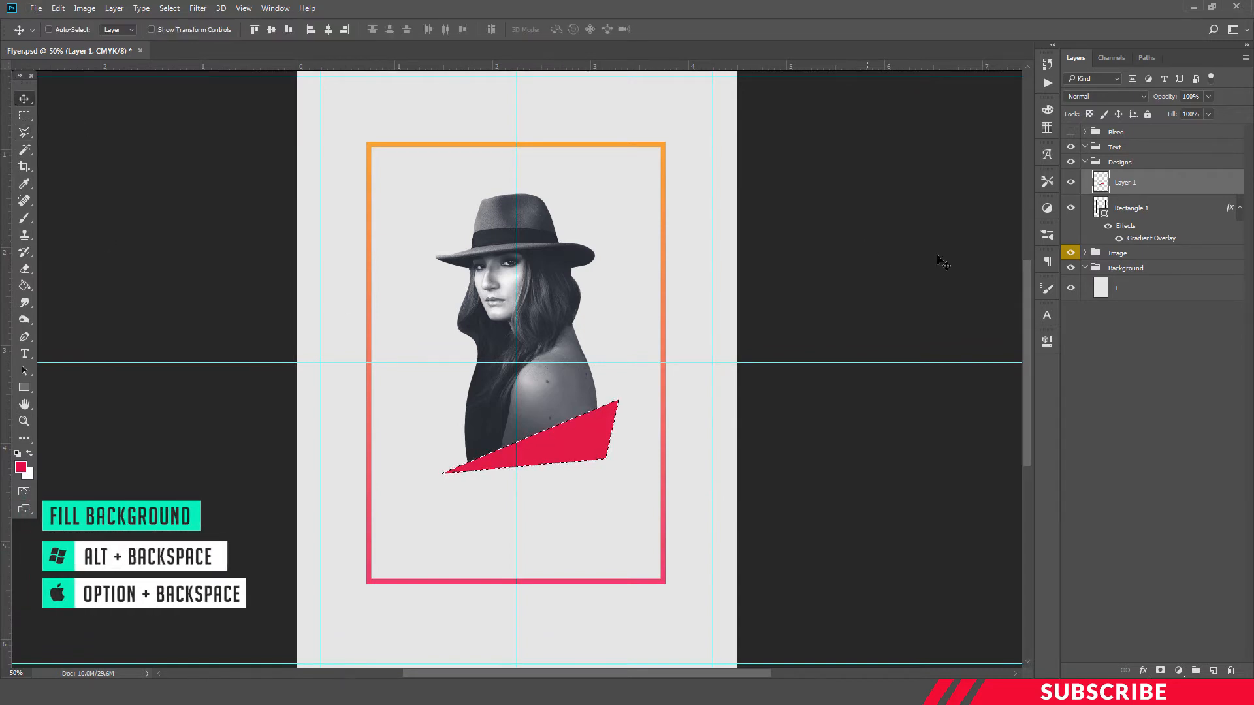
key("ctrl+d")
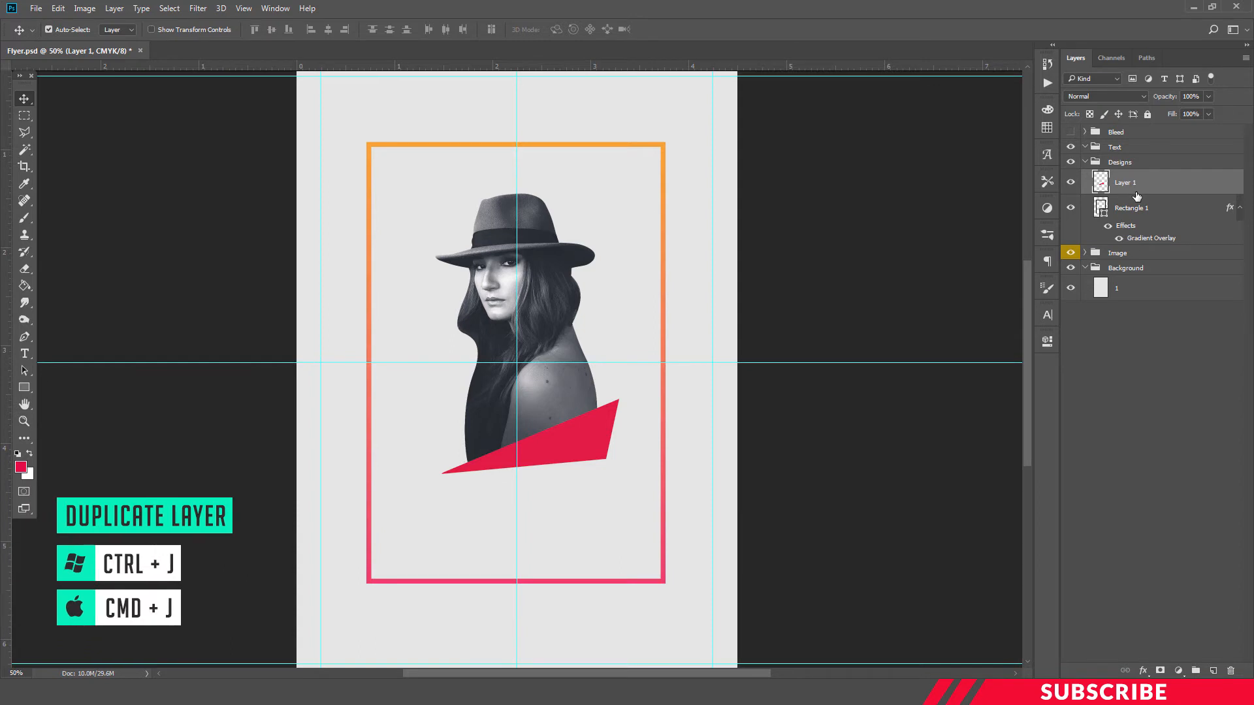
Duplicate the red wedge, flip the copy horizontally and scale it down just below the original.
key("ctrl+j")
left_click_drag(563, 448, 559, 507)
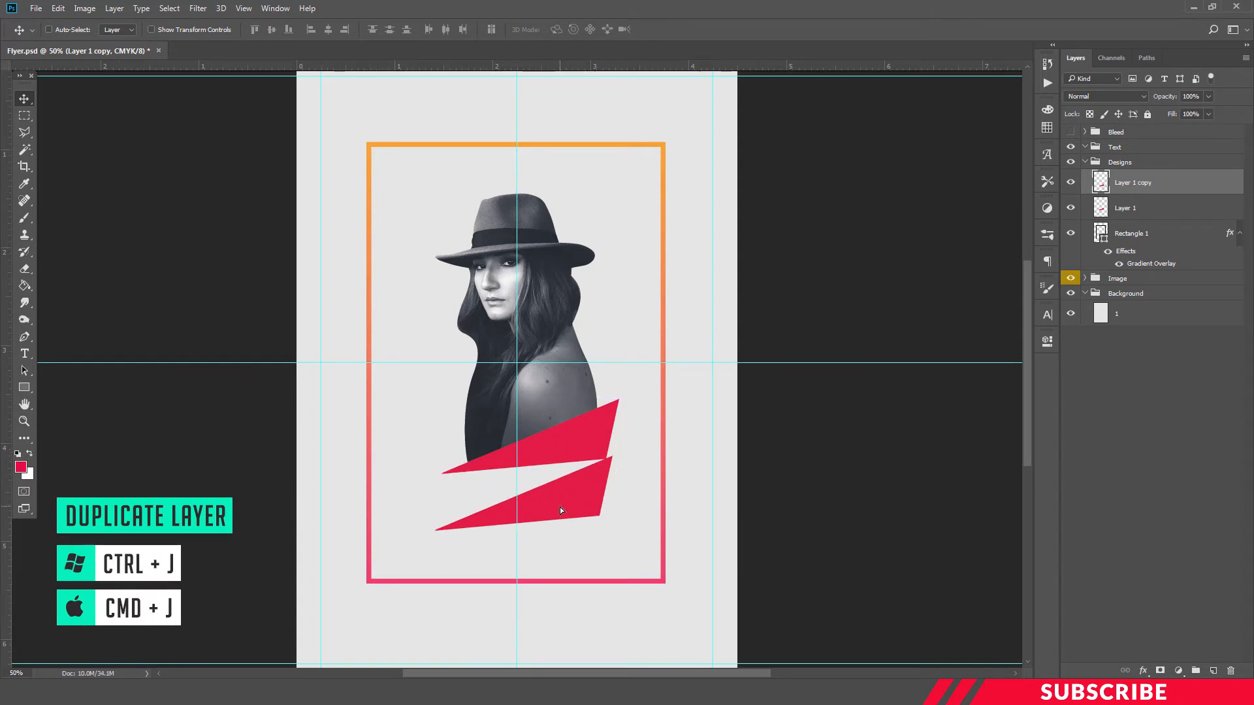
key("ctrl")
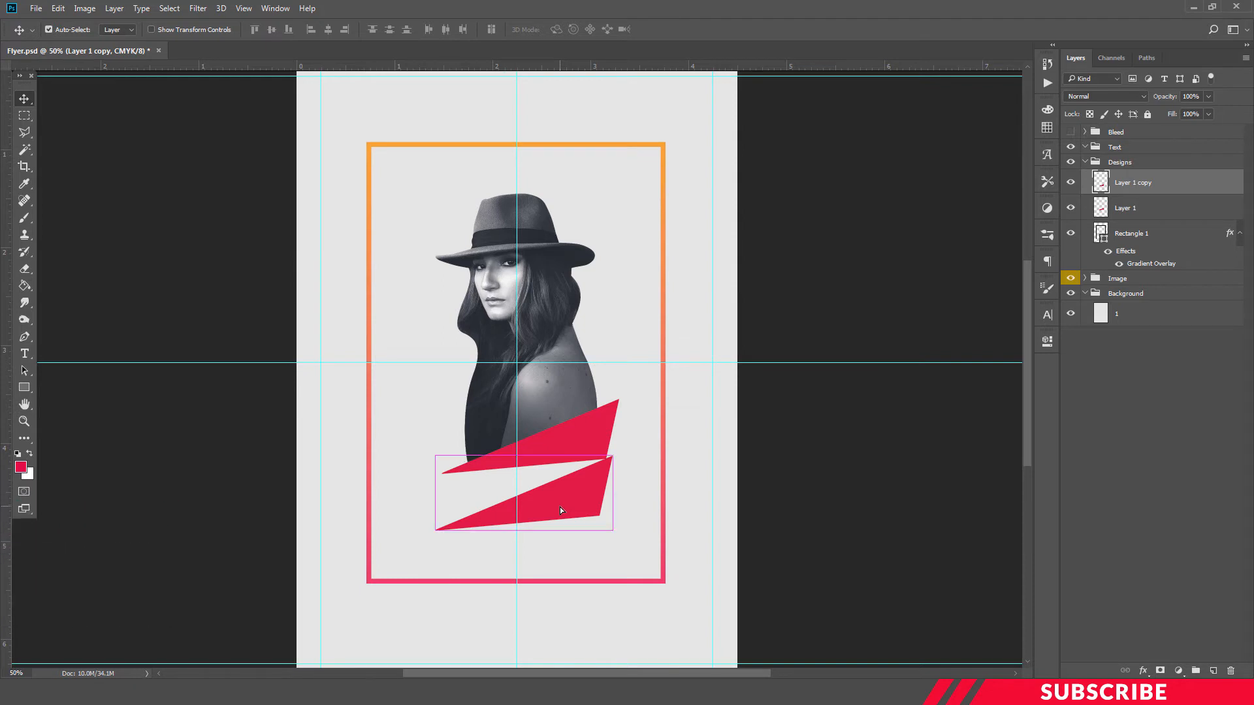
key("ctrl+t")
right_click(559, 504)
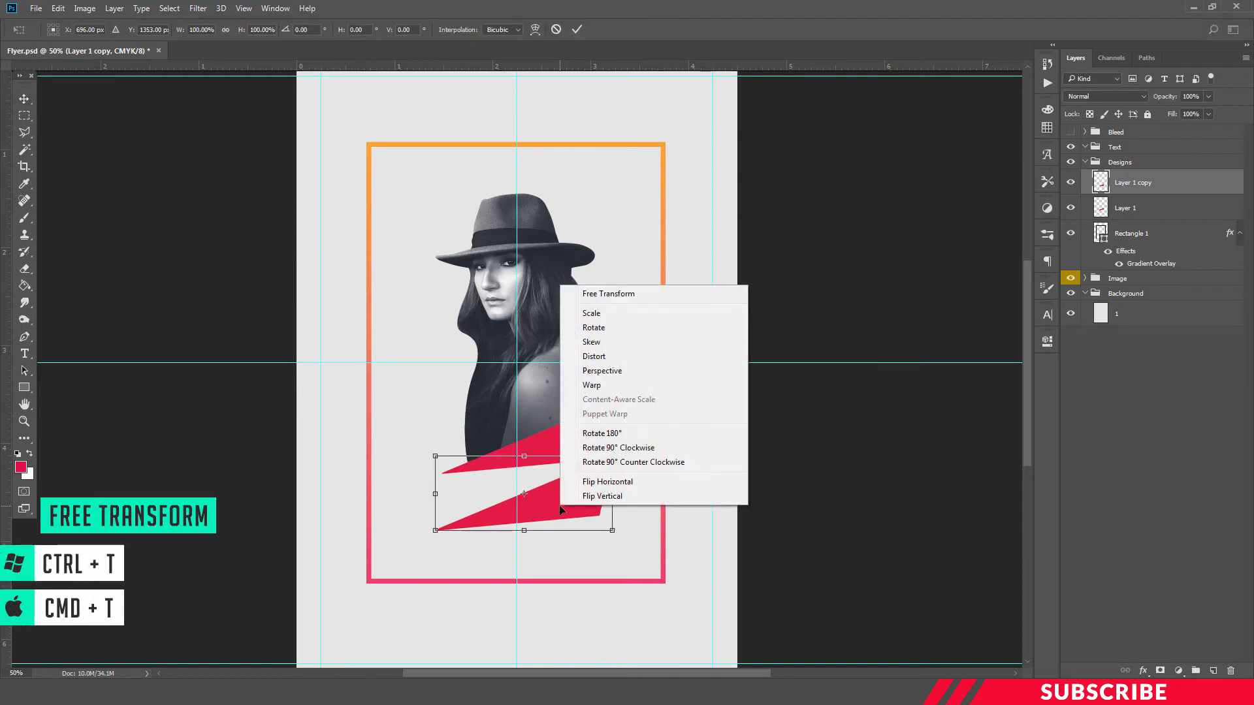
left_click(632, 483)
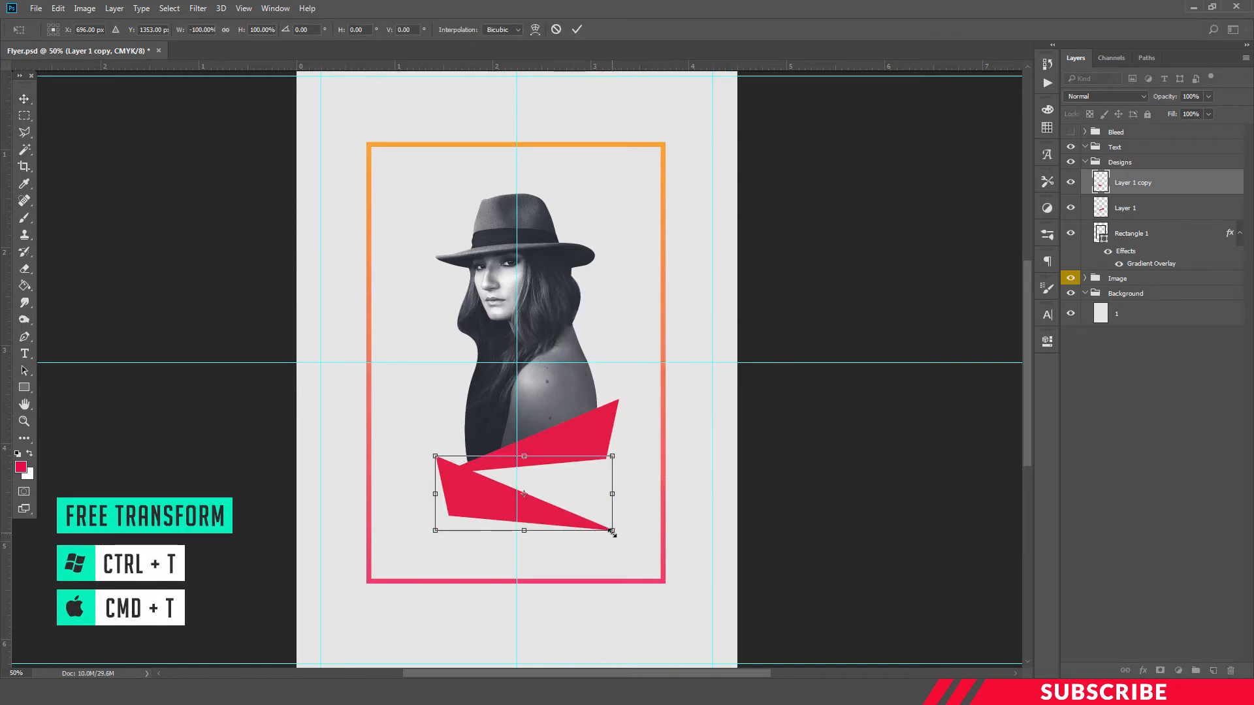
left_click_drag(612, 531, 510, 488)
key("Return")
Rotate the small red wedge about -28° and nudge it to sit parallel beneath the large wedge's left end.
key("ctrl+t")
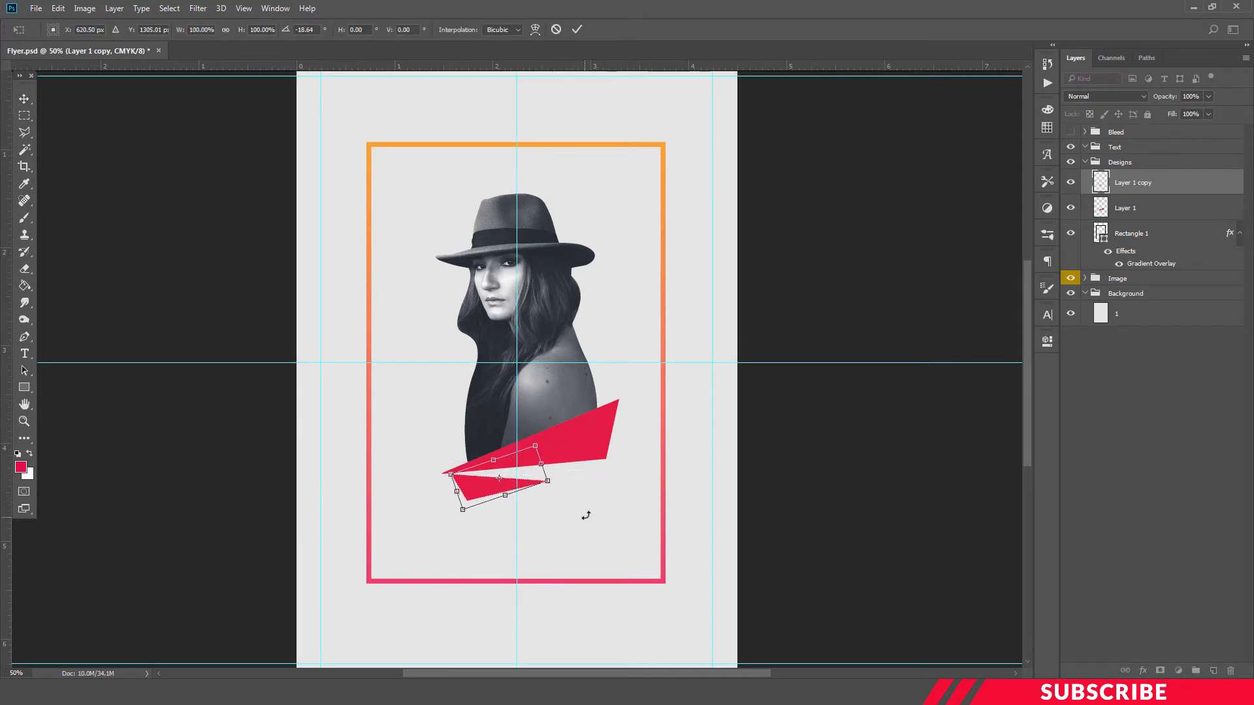
left_click_drag(585, 512, 548, 503)
left_click_drag(548, 502, 548, 502)
left_click_drag(486, 499, 485, 498)
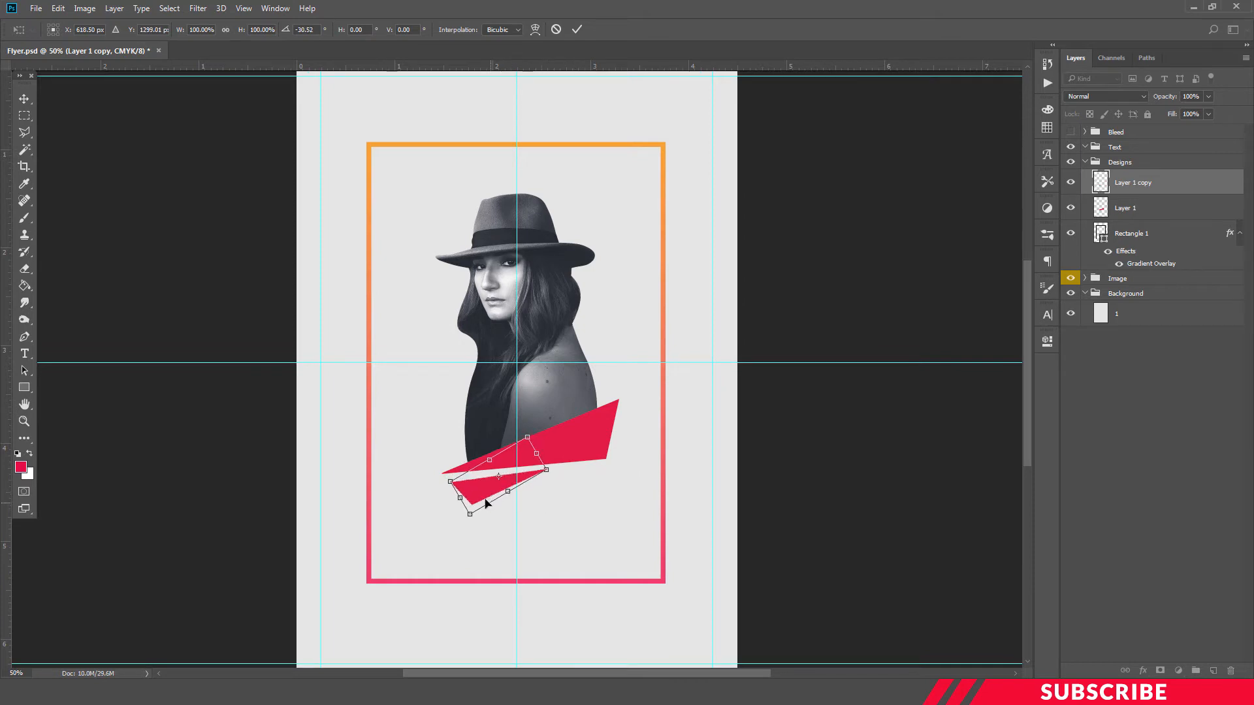
left_click_drag(573, 492, 575, 496)
left_click_drag(476, 493, 476, 492)
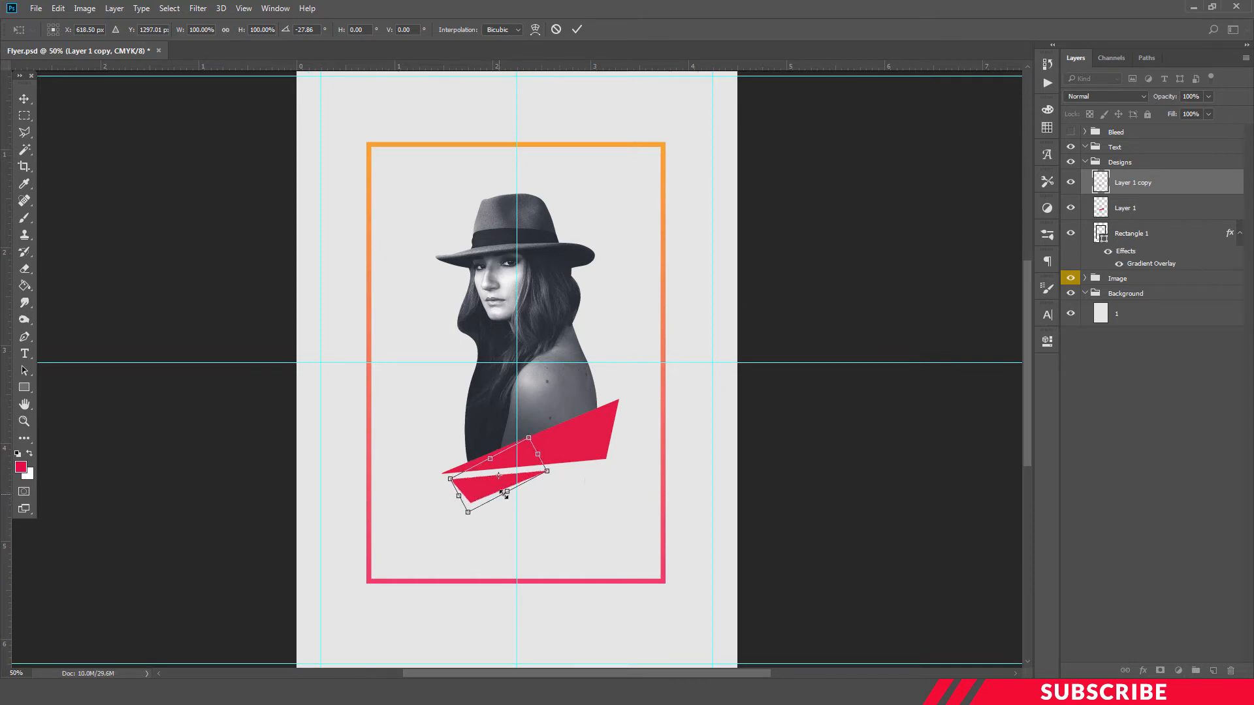
key("shift+Left")
key("Return")
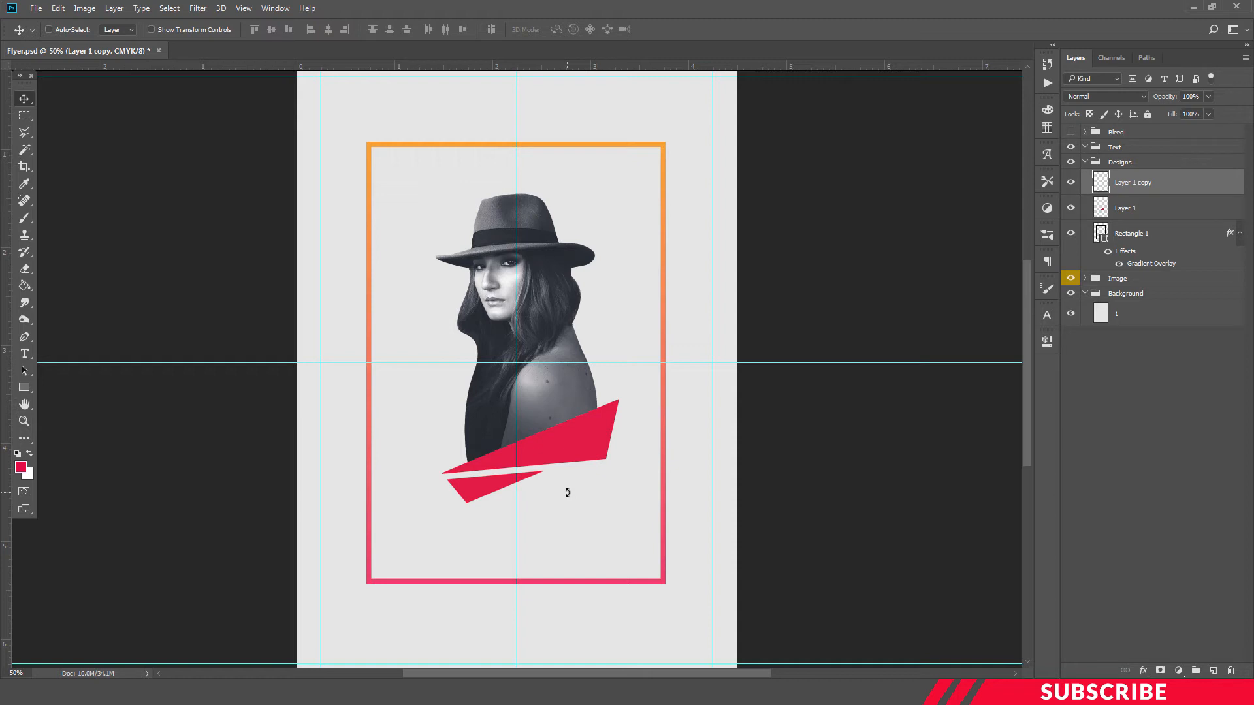
Collapse the Designs group and add a new empty layer above Image 1 in the Image group.
left_click(1085, 162)
left_click(1084, 177)
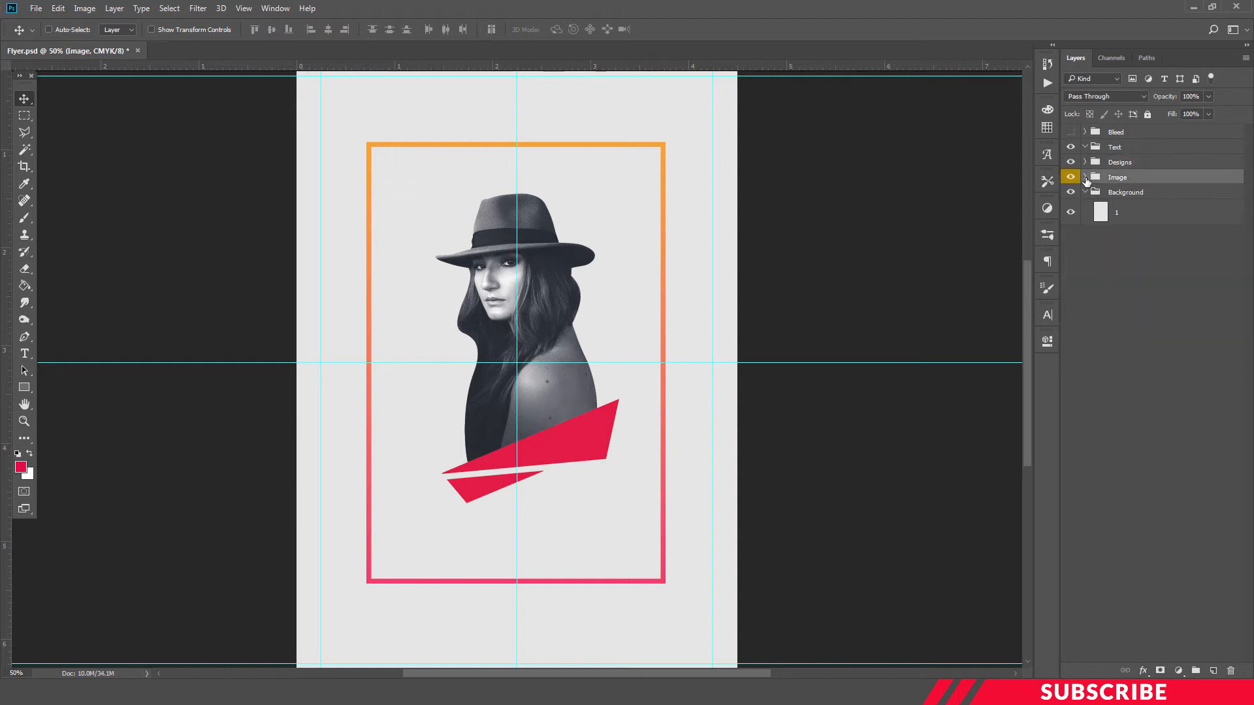
left_click(1084, 178)
left_click(1125, 198)
left_click(1208, 669)
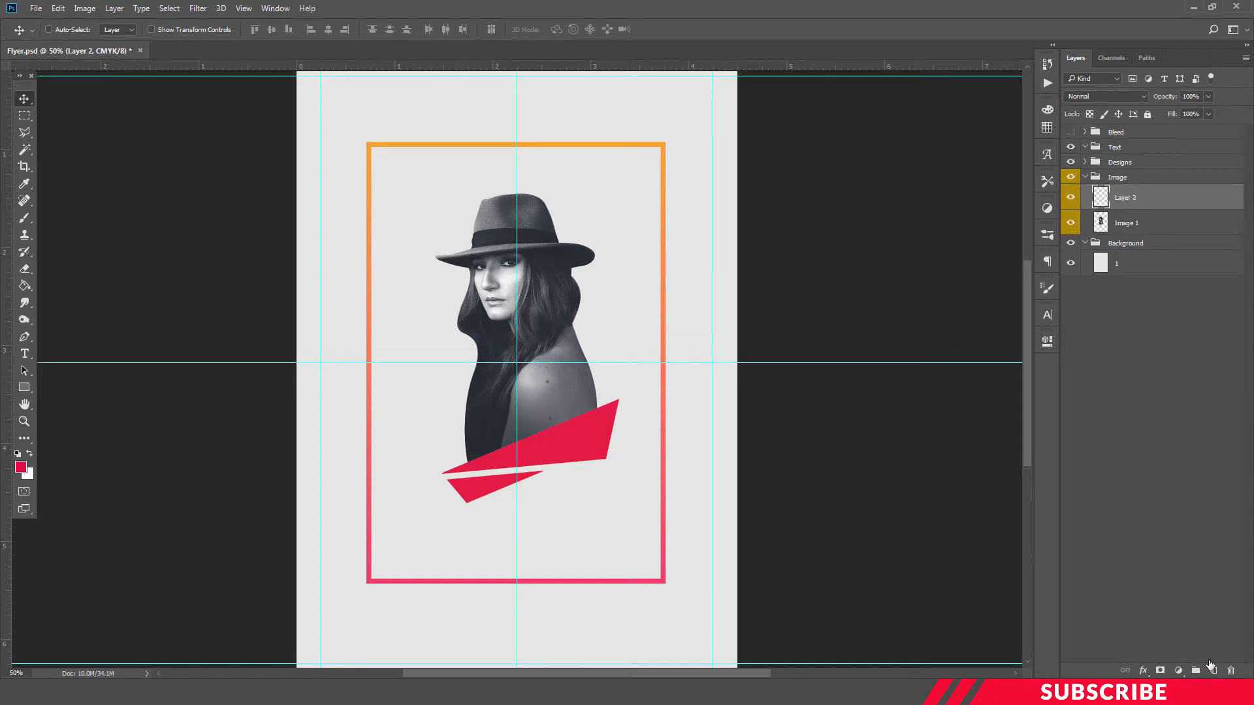
Switch to the PT15 folder in Windows Explorer and open Image-2 with Adobe Photoshop CC 2018.
left_click(319, 692)
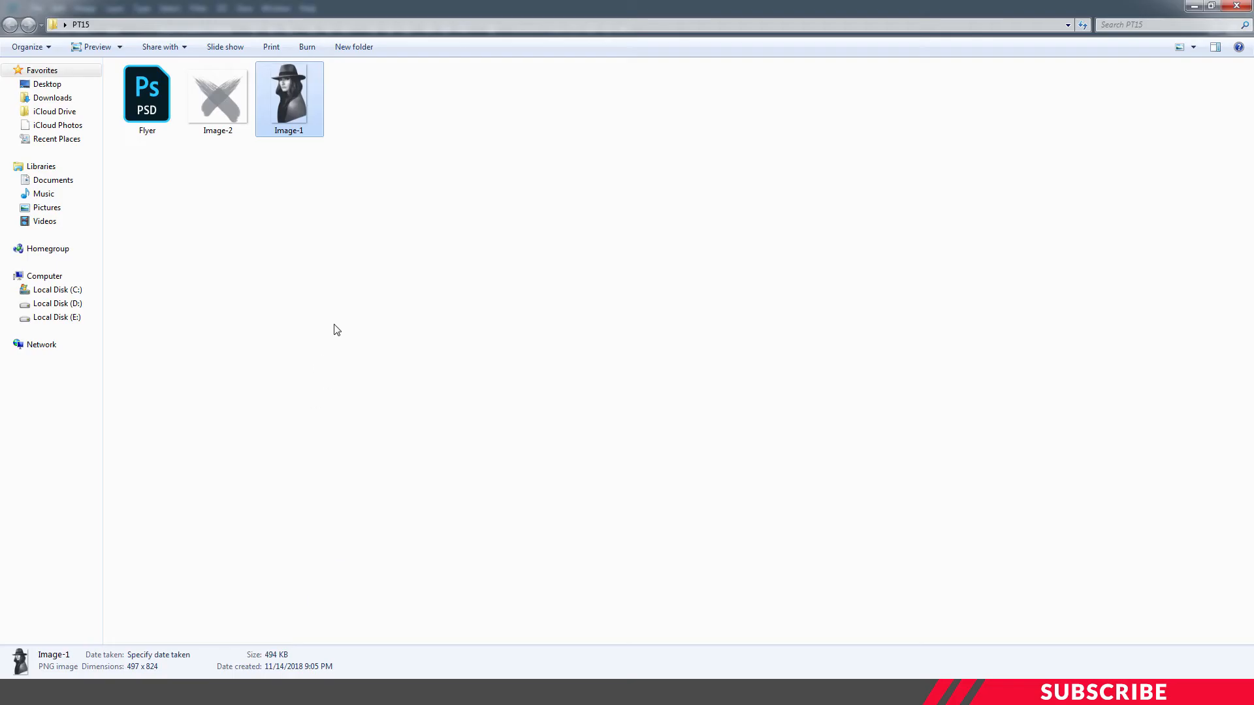
left_click(336, 330)
left_click(209, 127)
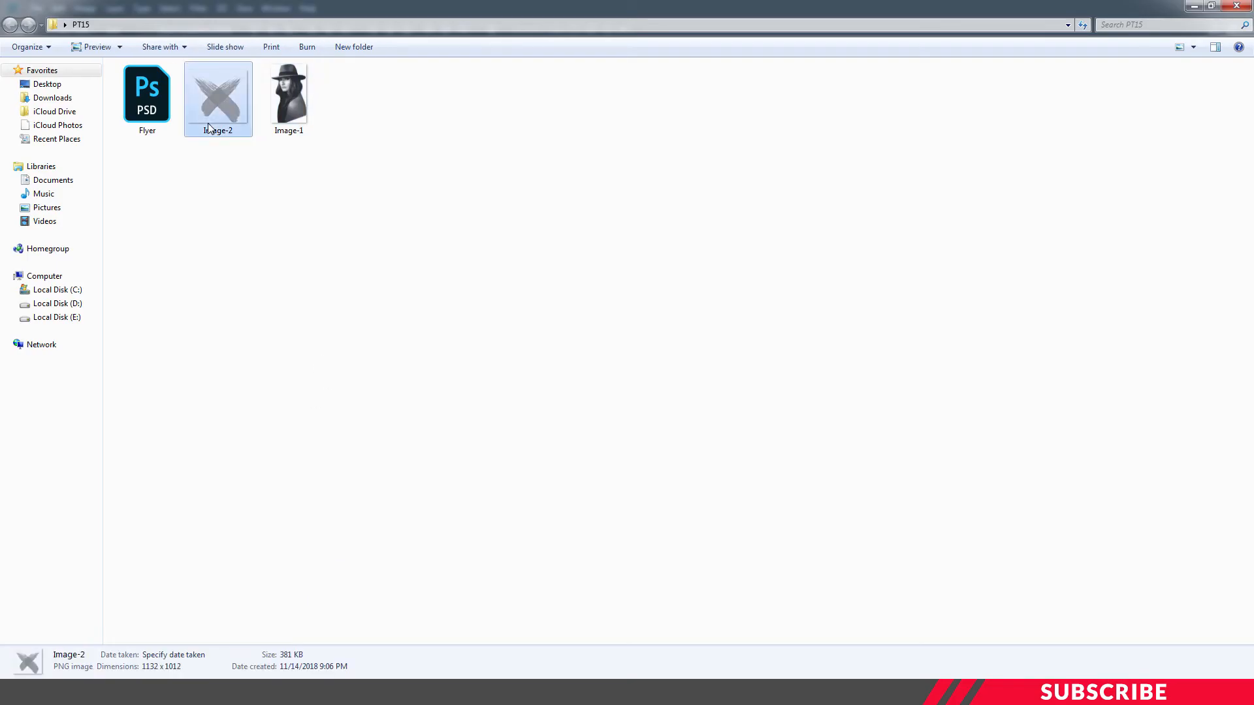
right_click(222, 77)
mouse_move(333, 195)
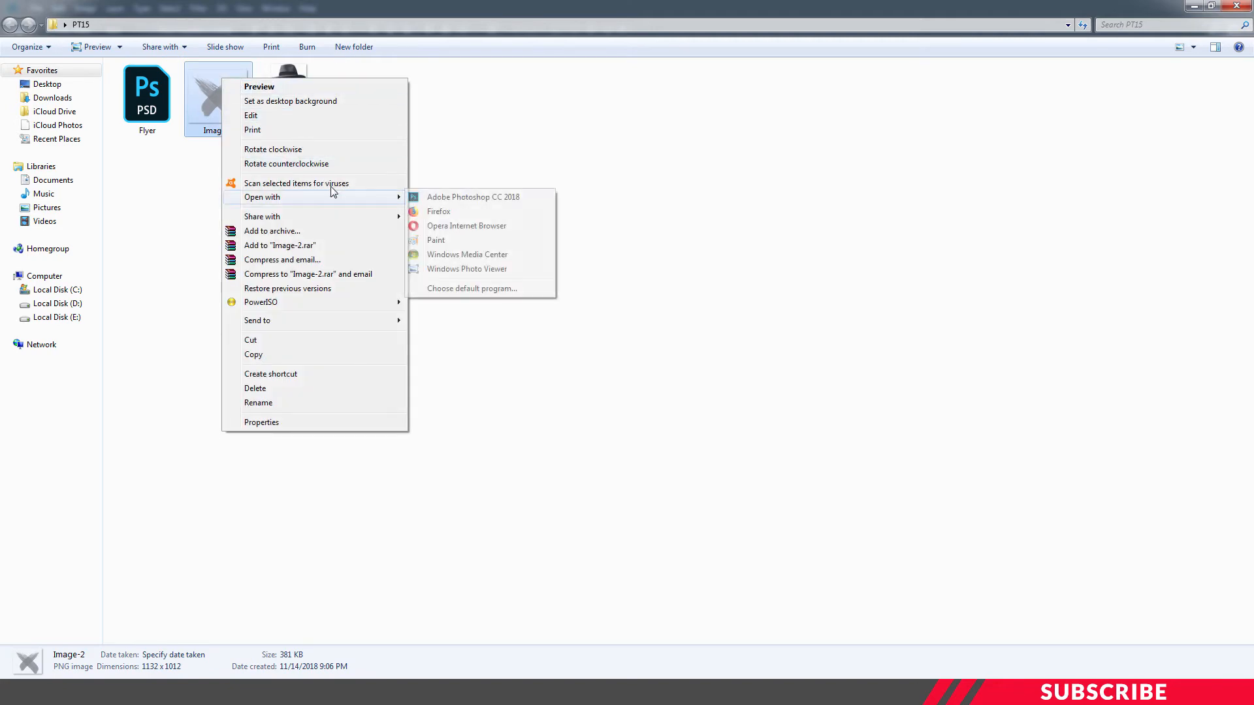
left_click(477, 200)
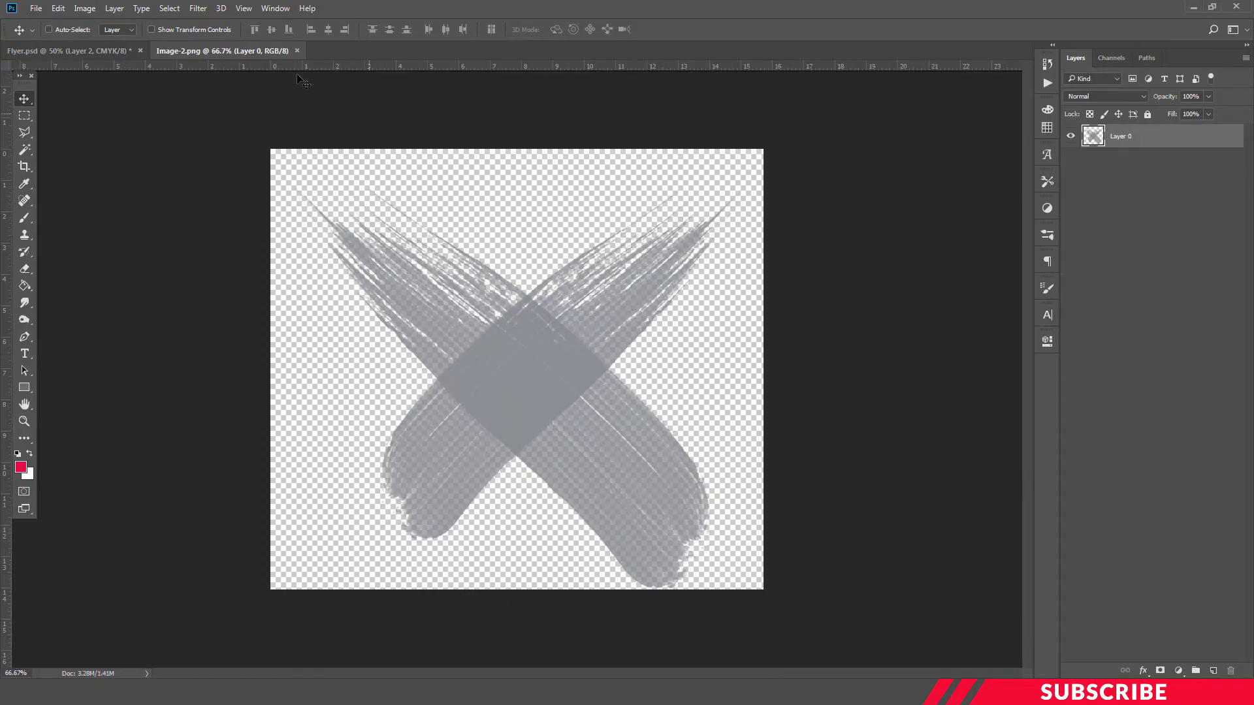
Copy the X-shaped brush stroke from Image-2.png onto the portrait in Flyer.psd and close the source file.
left_click_drag(222, 50, 821, 92)
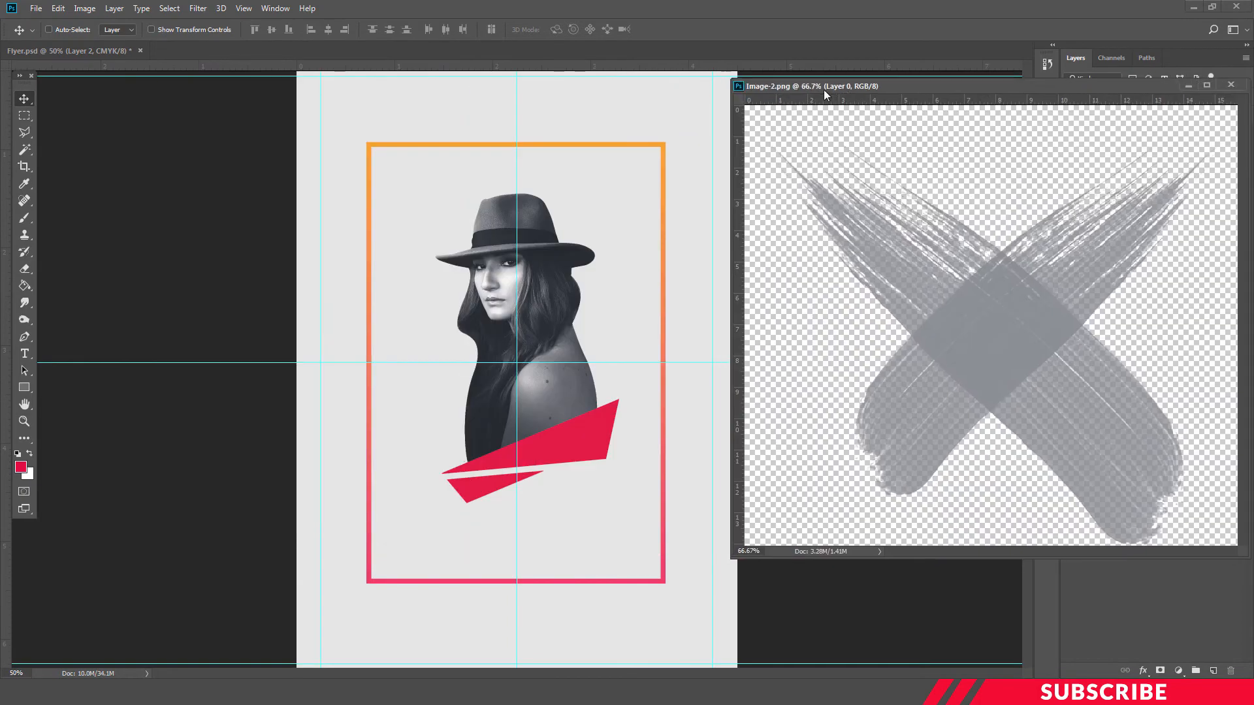
left_click_drag(906, 275, 536, 271)
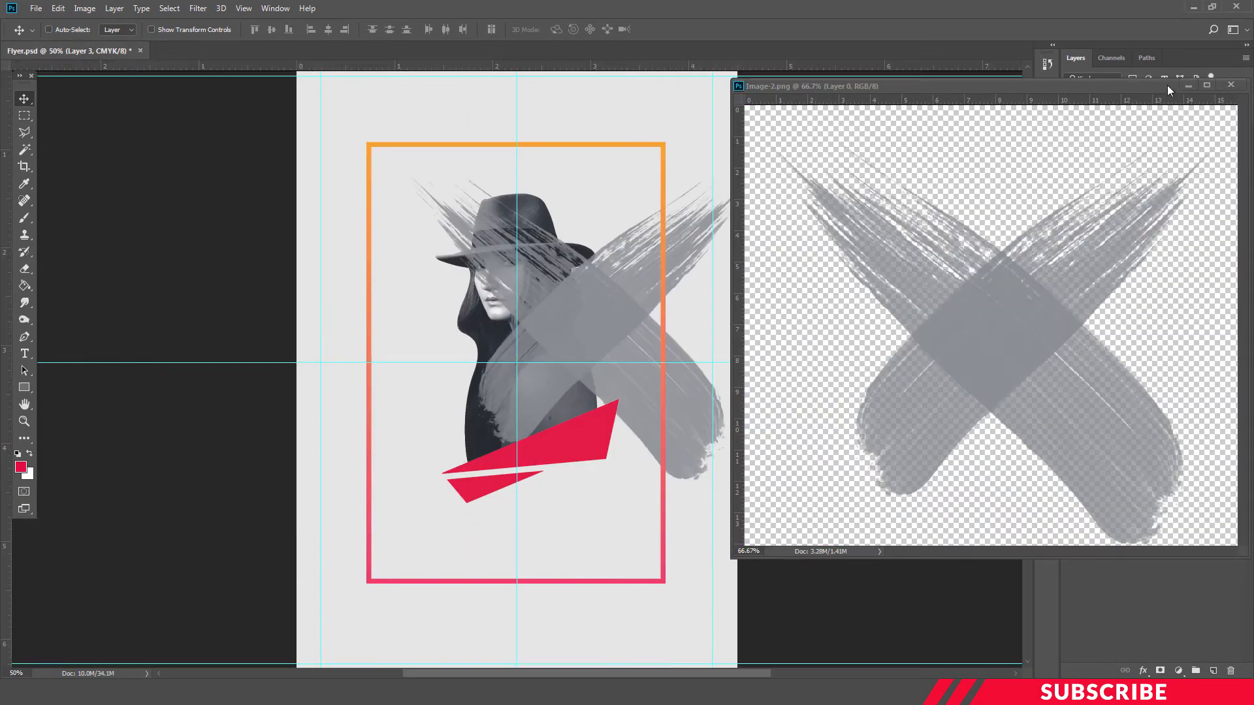
left_click(1231, 85)
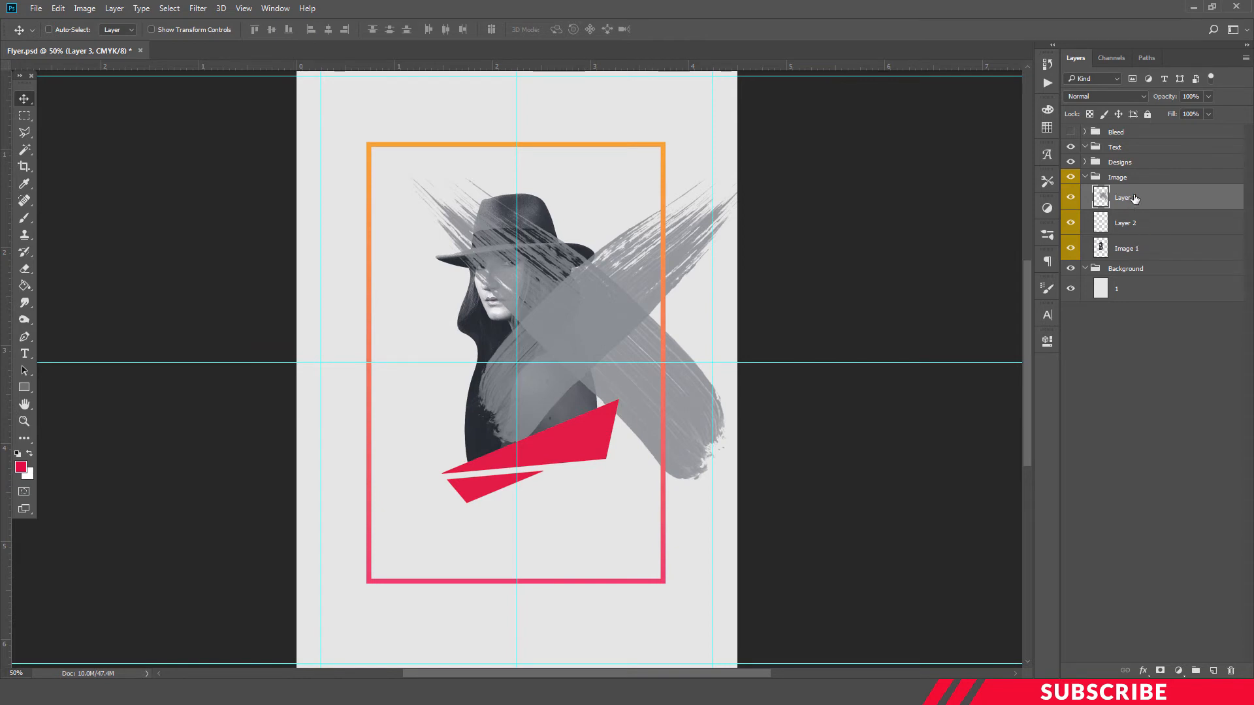
Place the brush-stroke layer below Image 1 and center the stroke horizontally behind the portrait.
left_click_drag(1133, 200, 1135, 258)
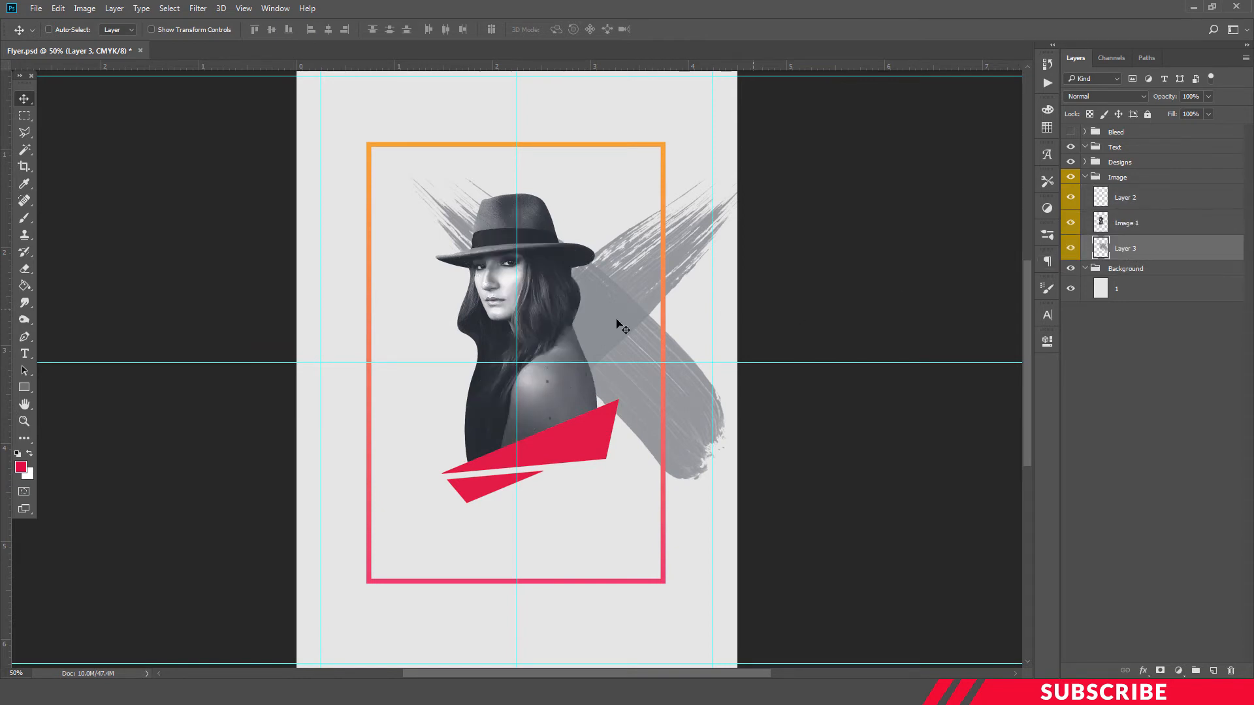
left_click_drag(607, 303, 554, 308)
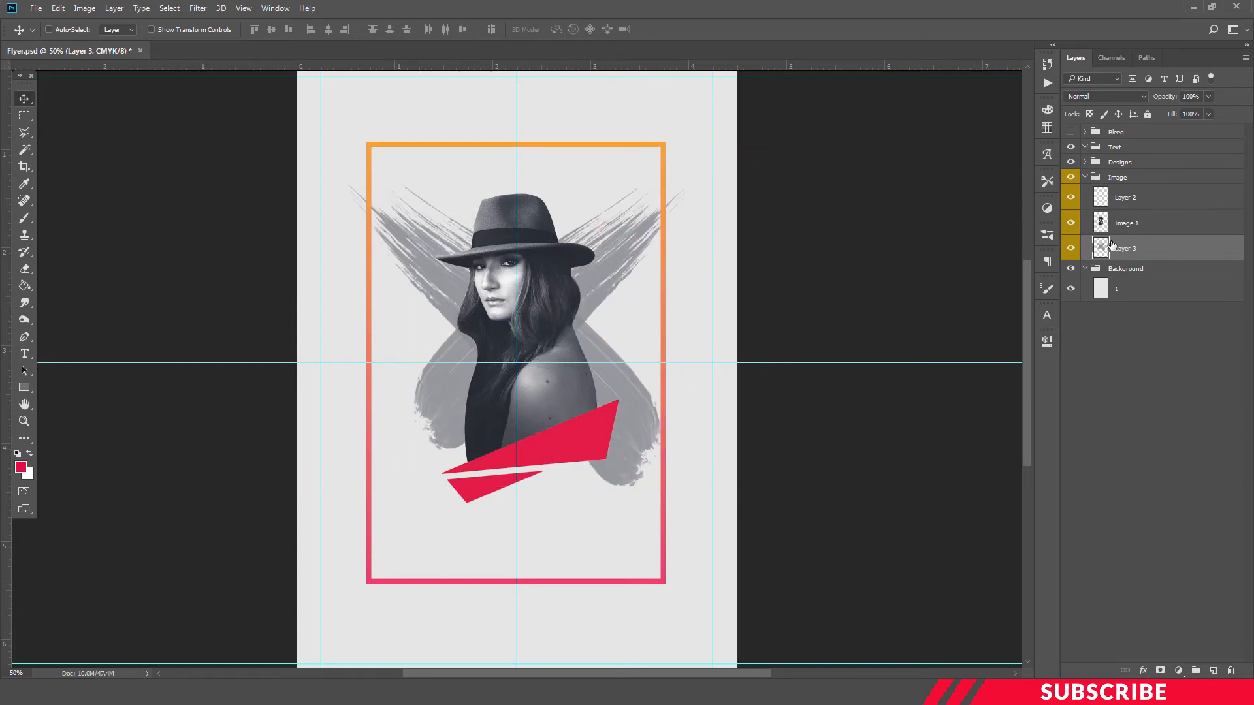
Delete the empty Layer 2 and rename the brush-stroke layer as Image 2.
left_click(1140, 204)
key("Delete")
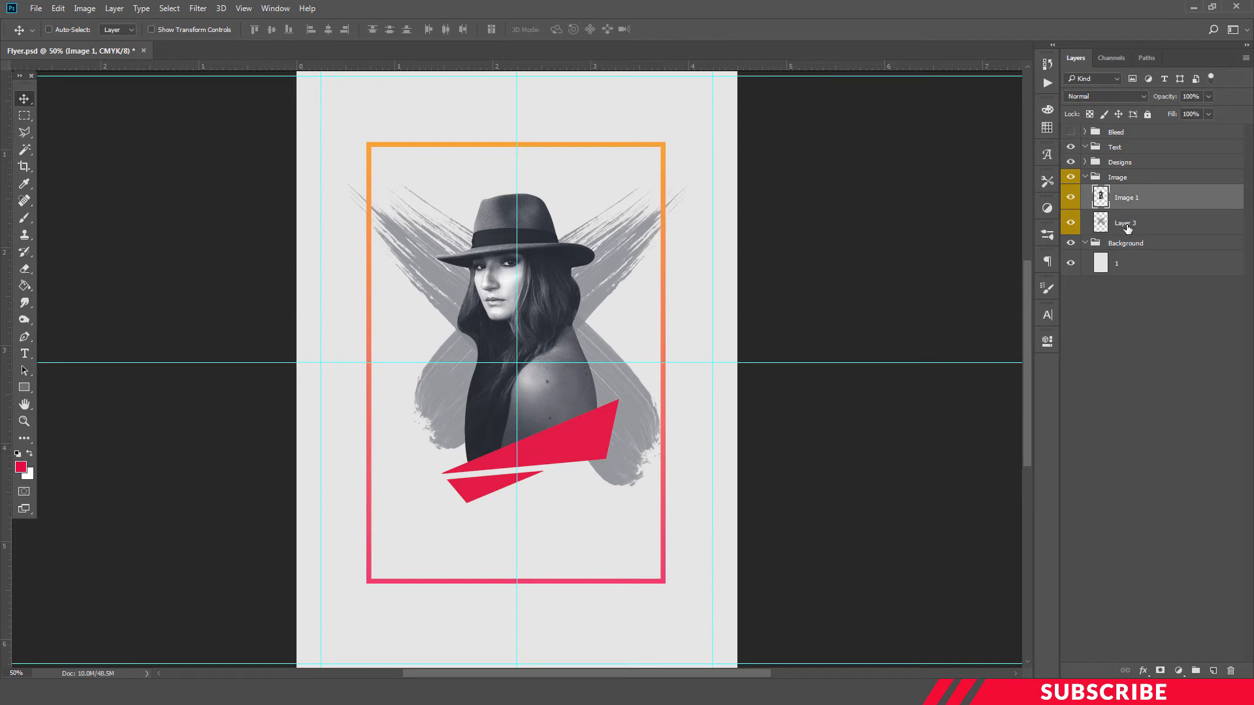
double_click(1127, 225)
type("Image 2")
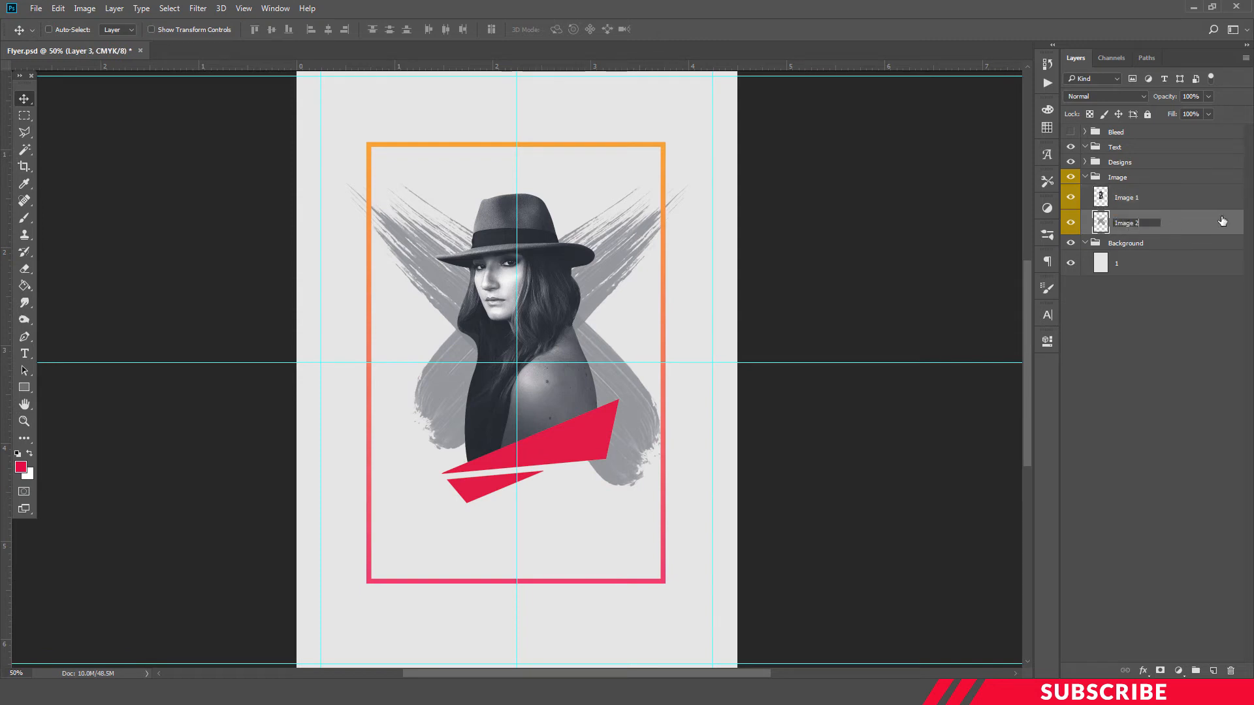
key("Return")
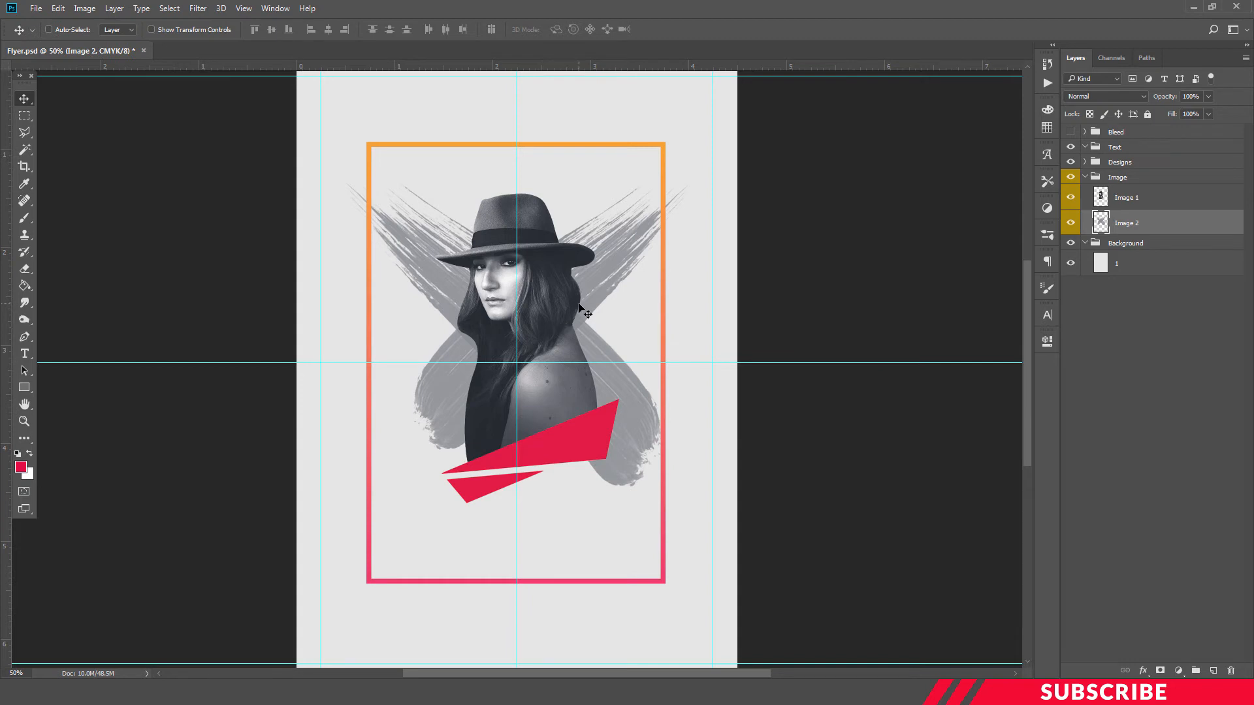
Scale the brush stroke down to about 91.8% and recenter it behind the portrait within the frame.
key("ctrl")
key("ctrl+t")
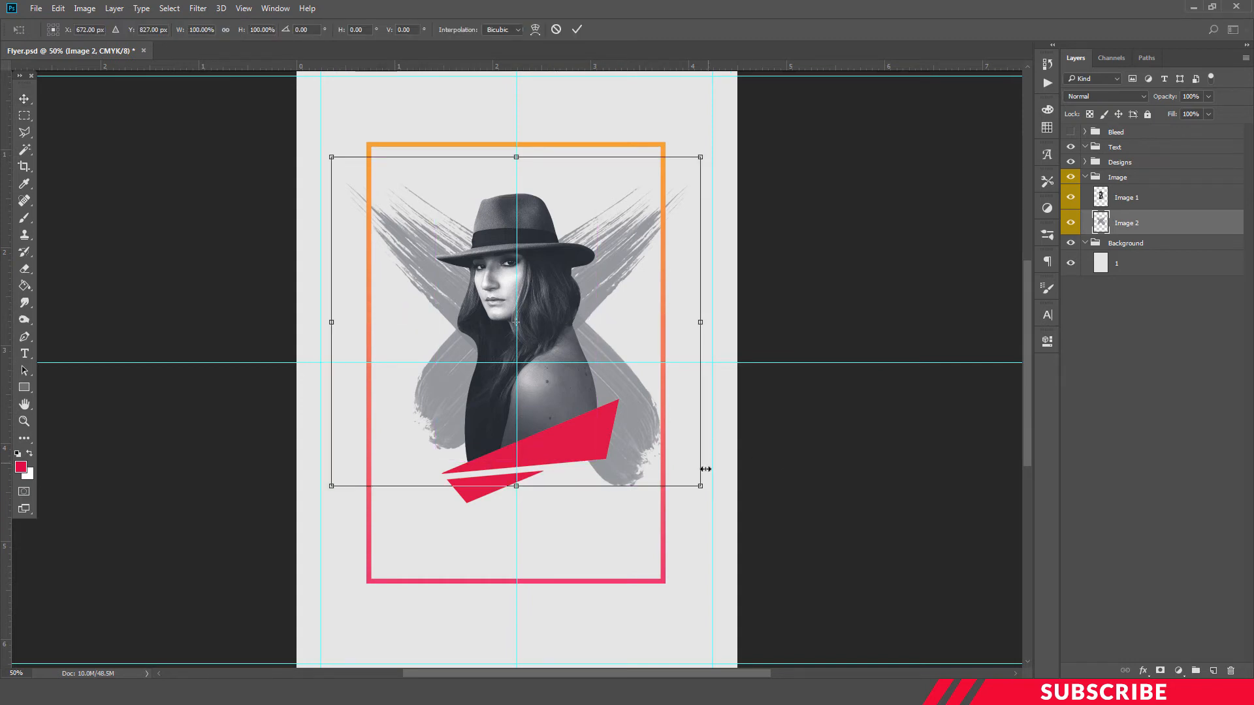
left_click_drag(700, 485, 670, 459)
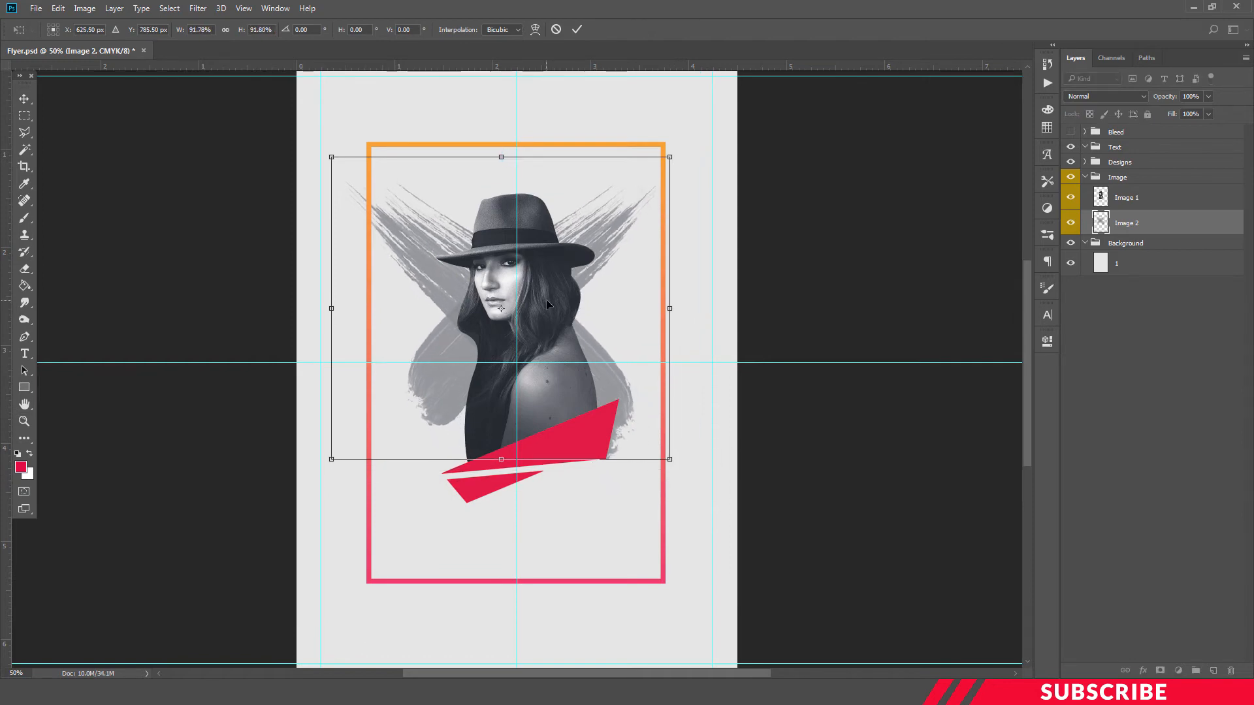
left_click_drag(547, 303, 562, 304)
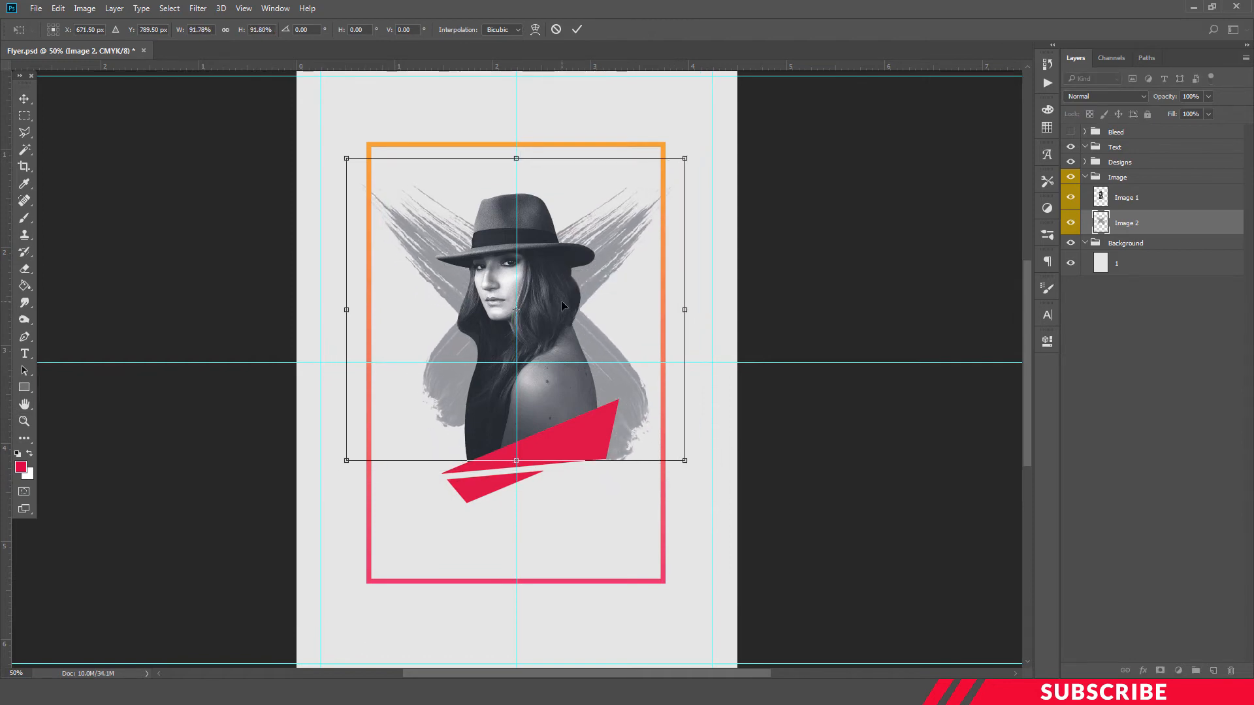
key("Return")
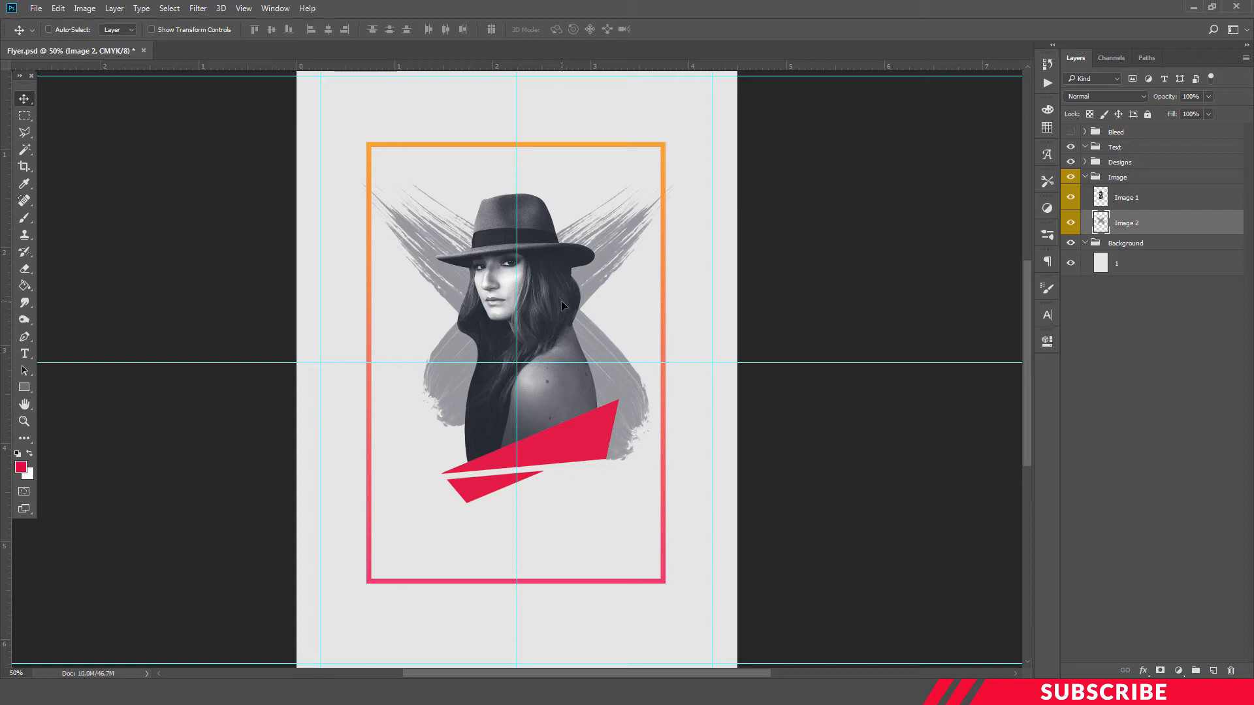
Collapse the Image group and add a new empty layer inside the Text group.
left_click(1084, 177)
left_click(1139, 149)
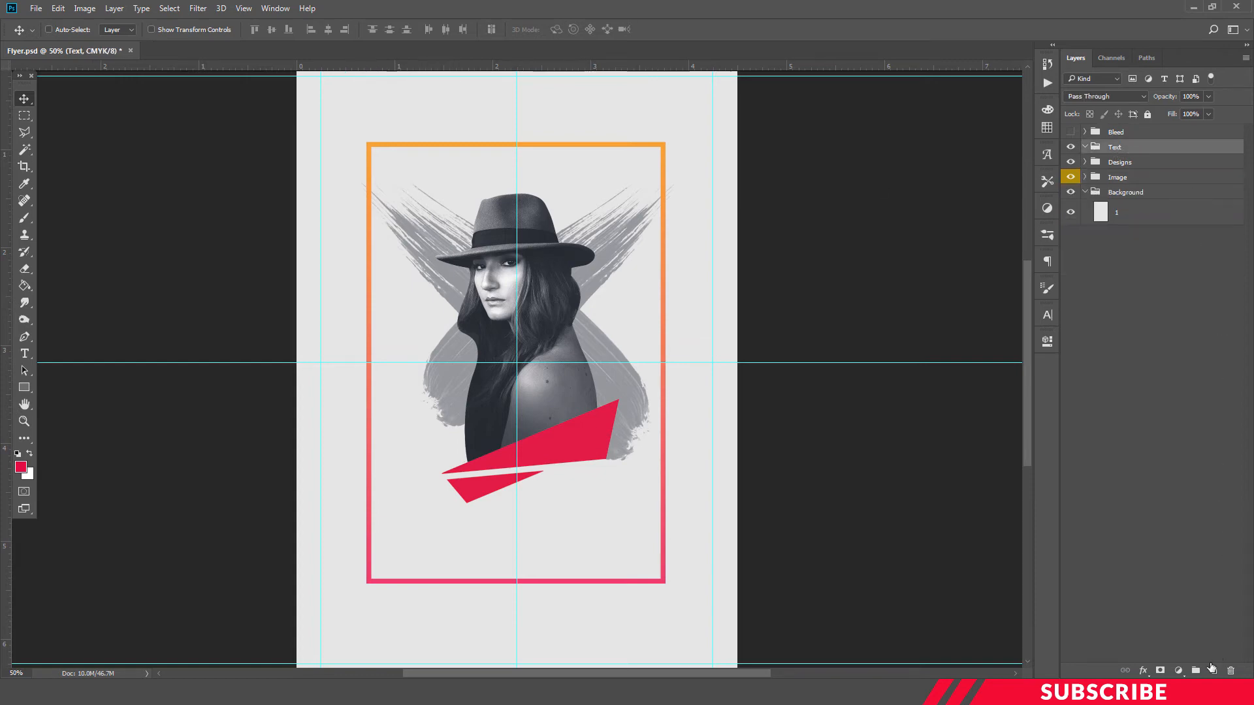
left_click(1212, 669)
Set the foreground color to black (#000000).
left_click(27, 469)
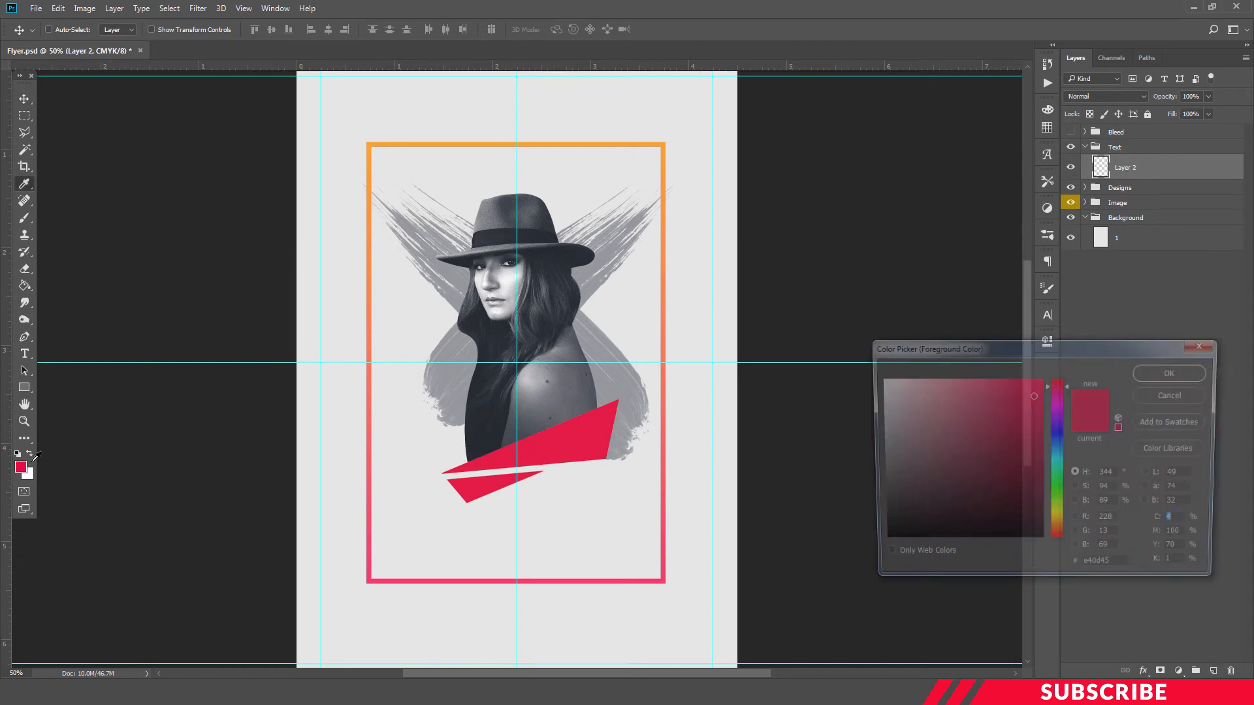
left_click_drag(939, 515, 855, 548)
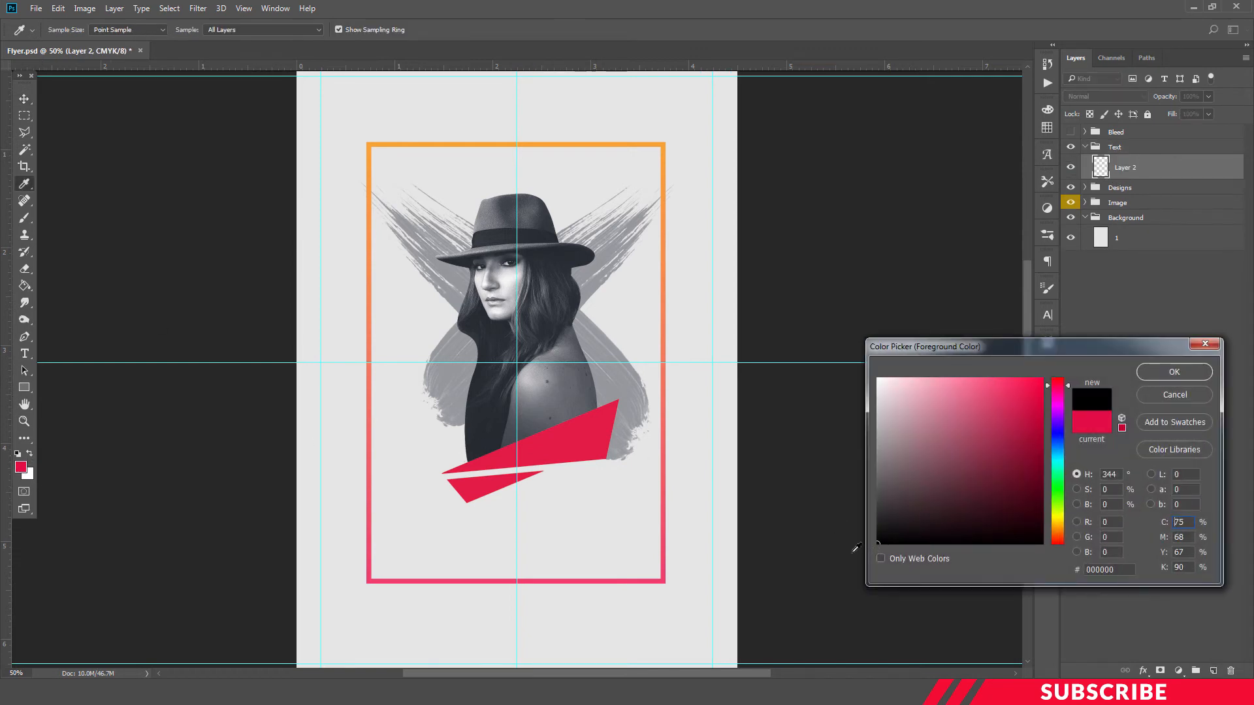
left_click(1174, 371)
Add the letter P in Lato Heavy at 61 pt, above the portrait's hat over the frame's top edge.
key("v")
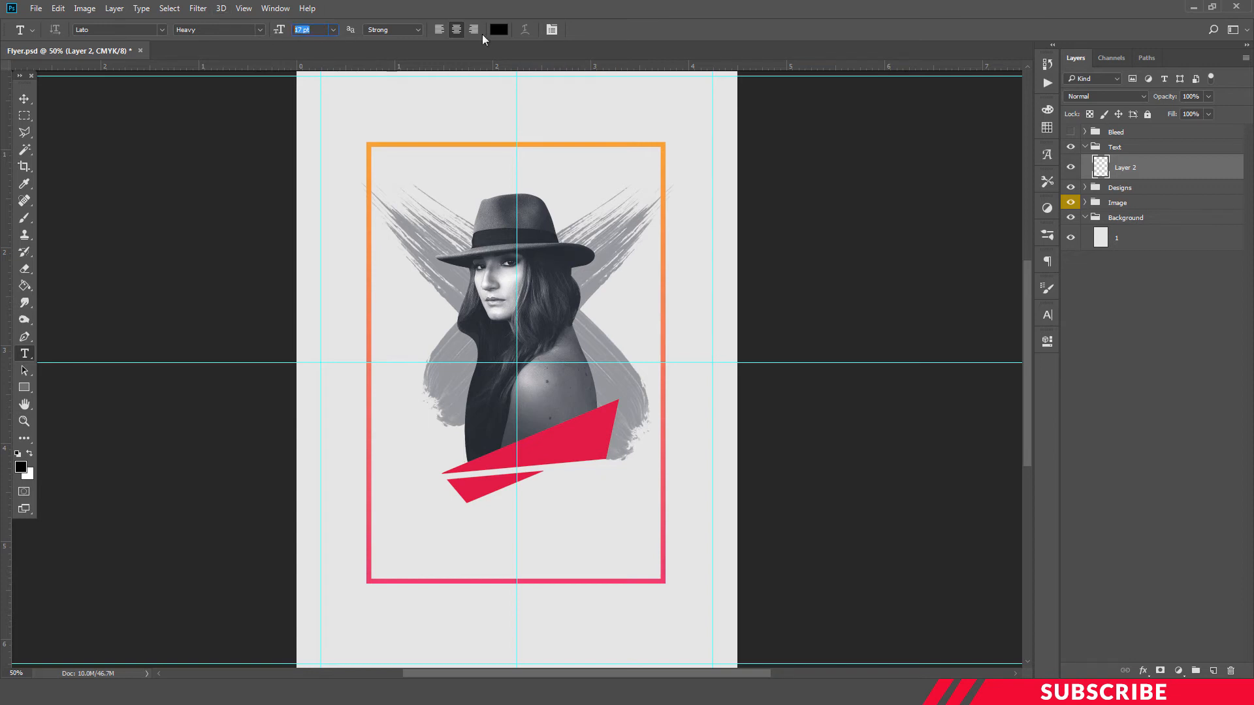
type("61")
left_click(457, 162)
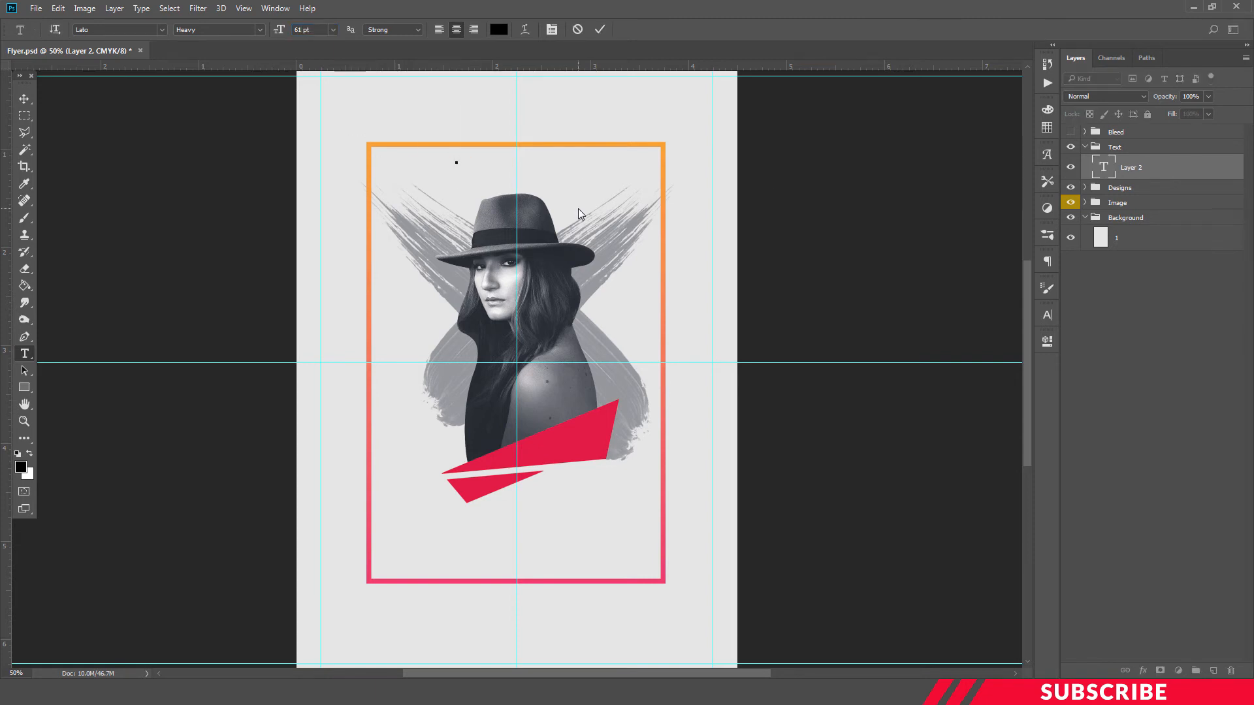
type("p")
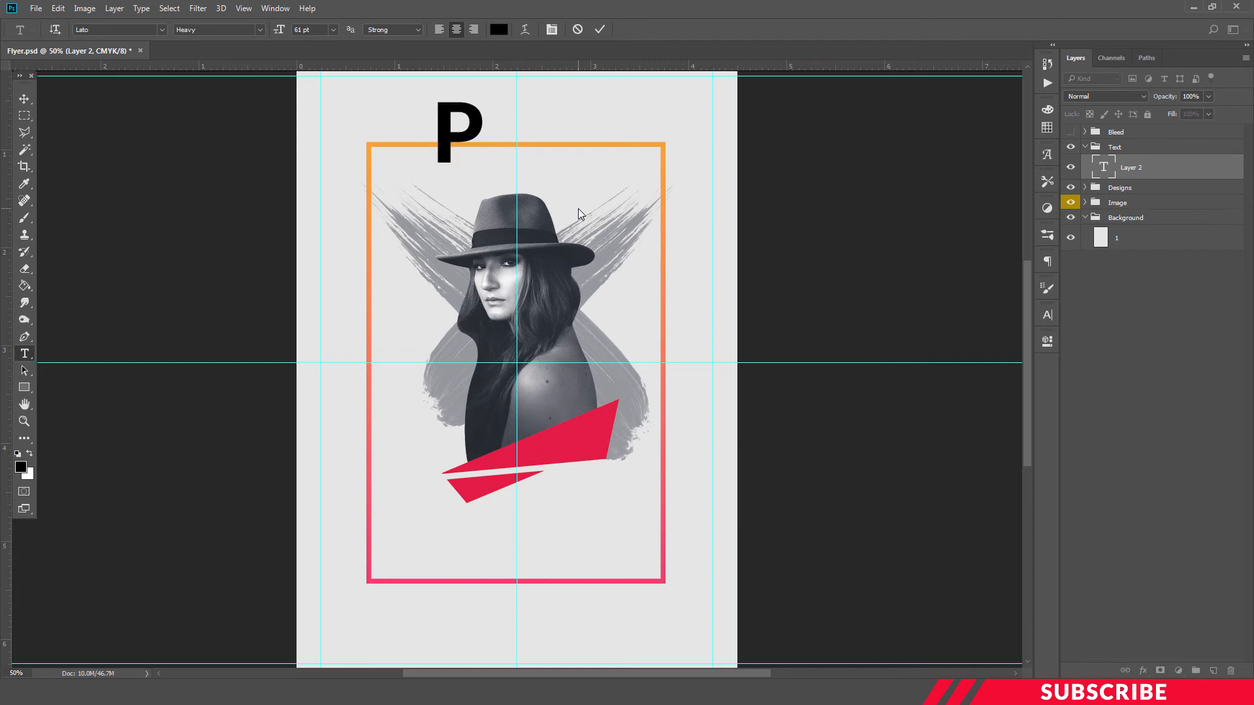
key("ctrl+Return")
Duplicate the letter P beside the right of the hat and change the copy to A.
key("v")
left_click_drag(459, 115, 628, 233)
key("t")
left_click(602, 234)
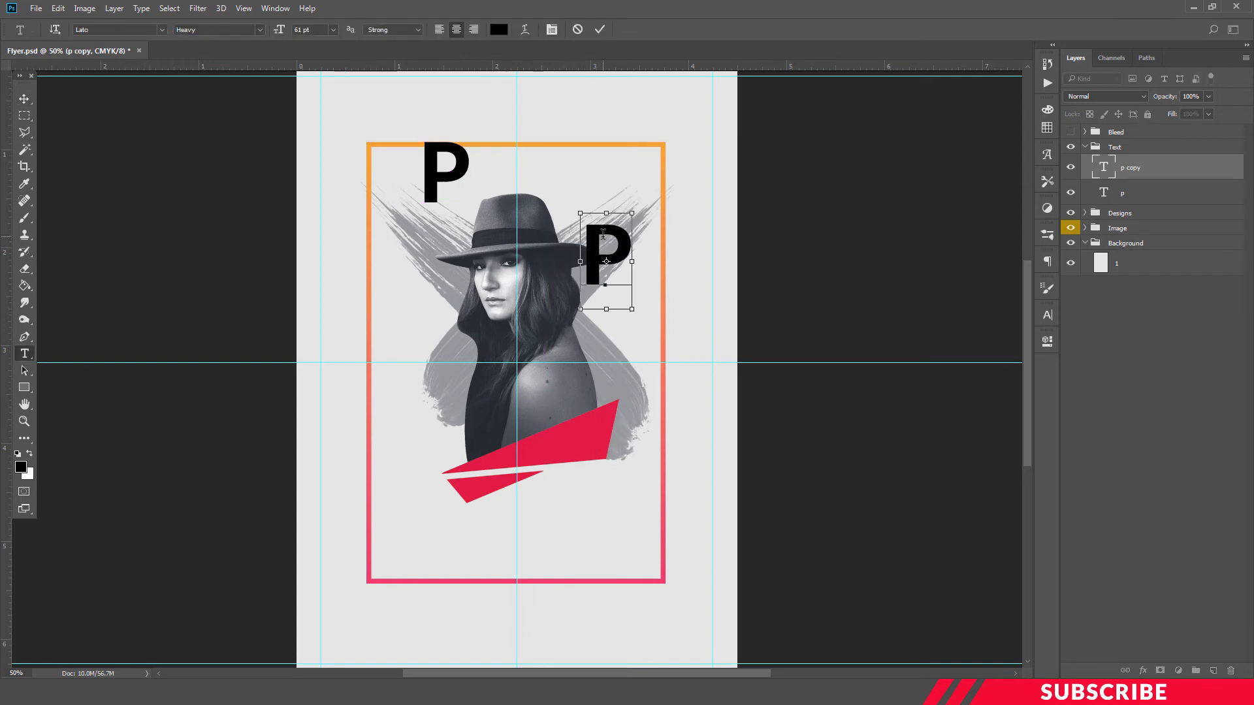
key("ctrl+a")
type("a")
key("ctrl+Return")
Duplicate the letter A to the left of the portrait near the horizontal guide and change the copy to R.
key("v")
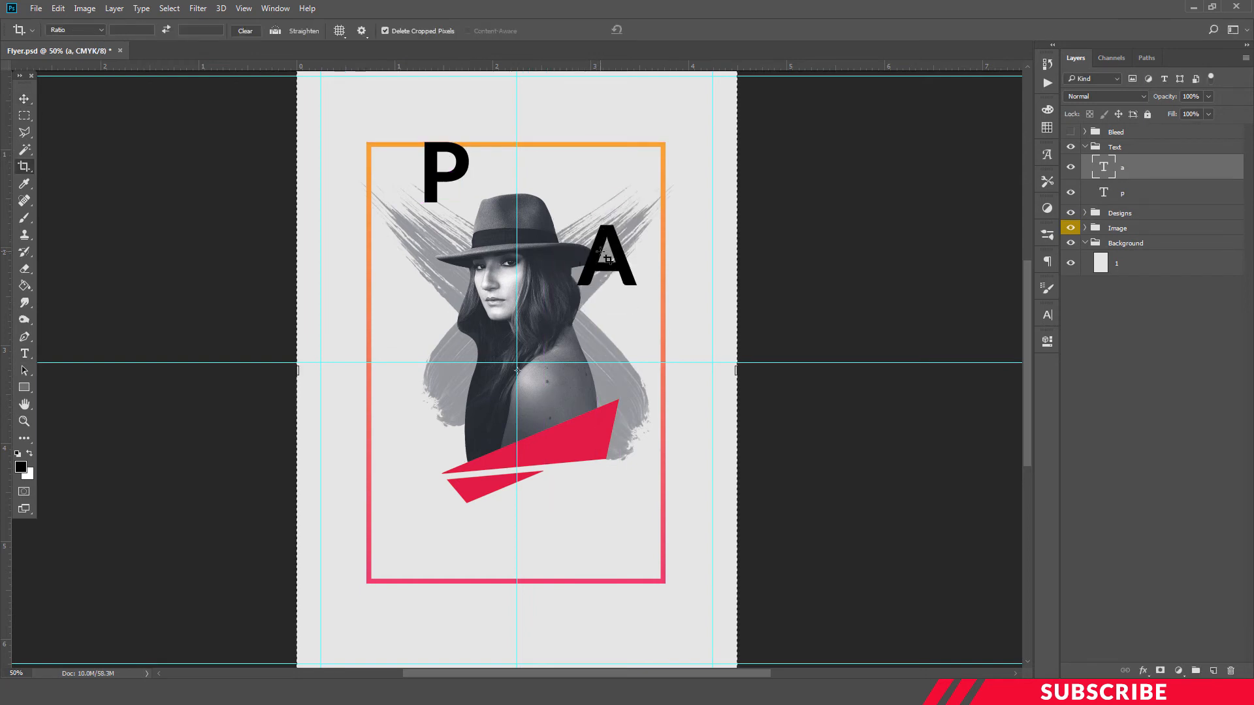
left_click_drag(596, 257, 444, 359)
key("ctrl+j")
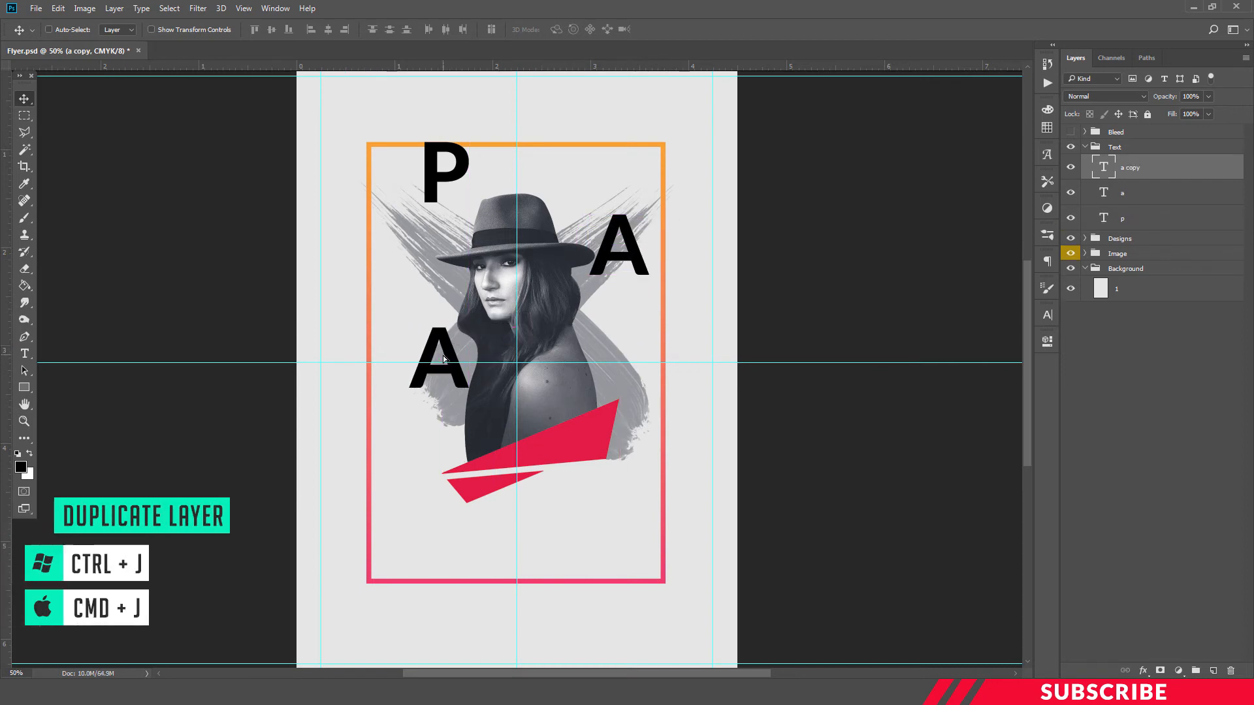
key("t")
left_click(442, 347)
key("ctrl+a")
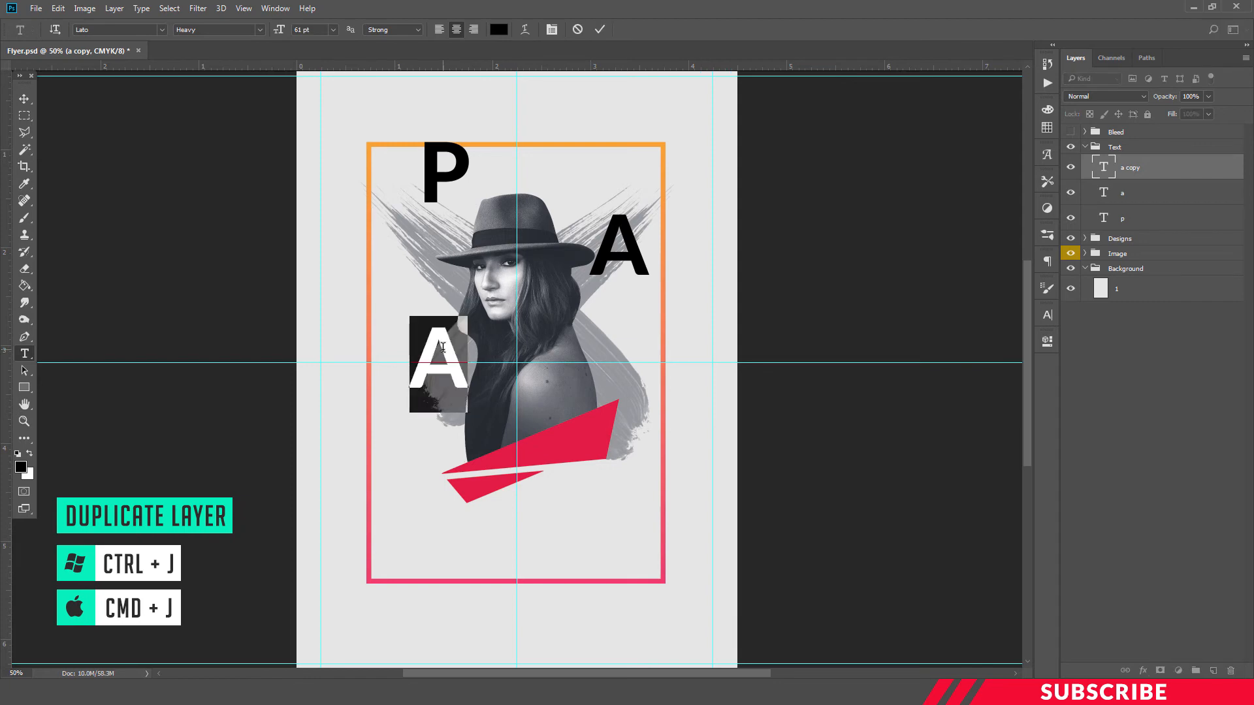
type("r")
key("ctrl+Return")
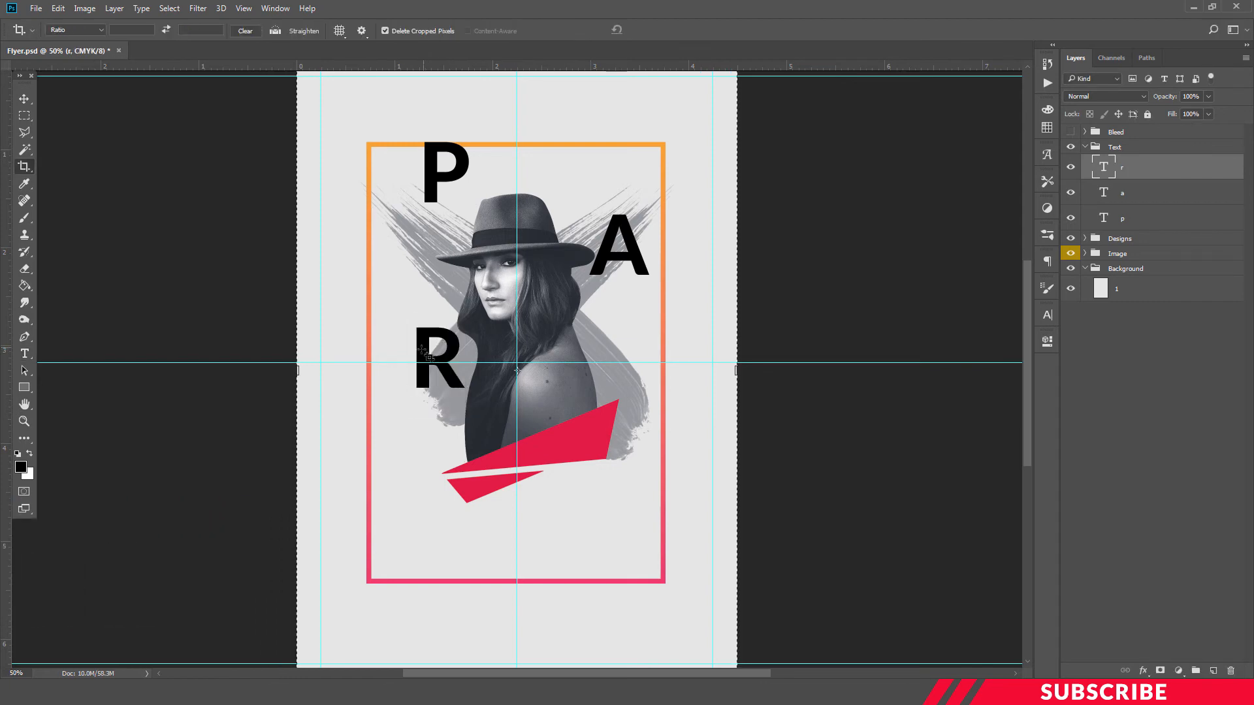
Duplicate the letter R over the portrait's right-hand shoulder, just above the large red wedge, and change the copy to T.
key("v")
left_click_drag(436, 350, 625, 360)
key("ctrl")
key("t")
left_click(608, 354)
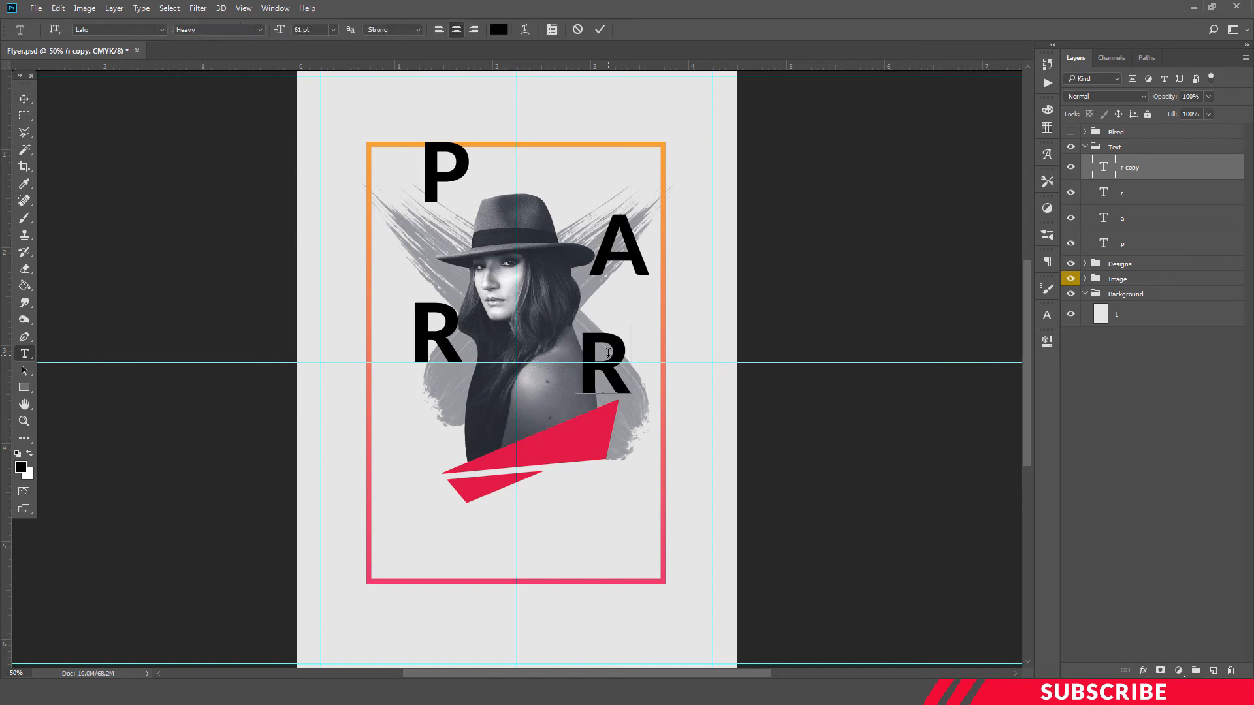
double_click(608, 353)
type("t")
key("ctrl+Return")
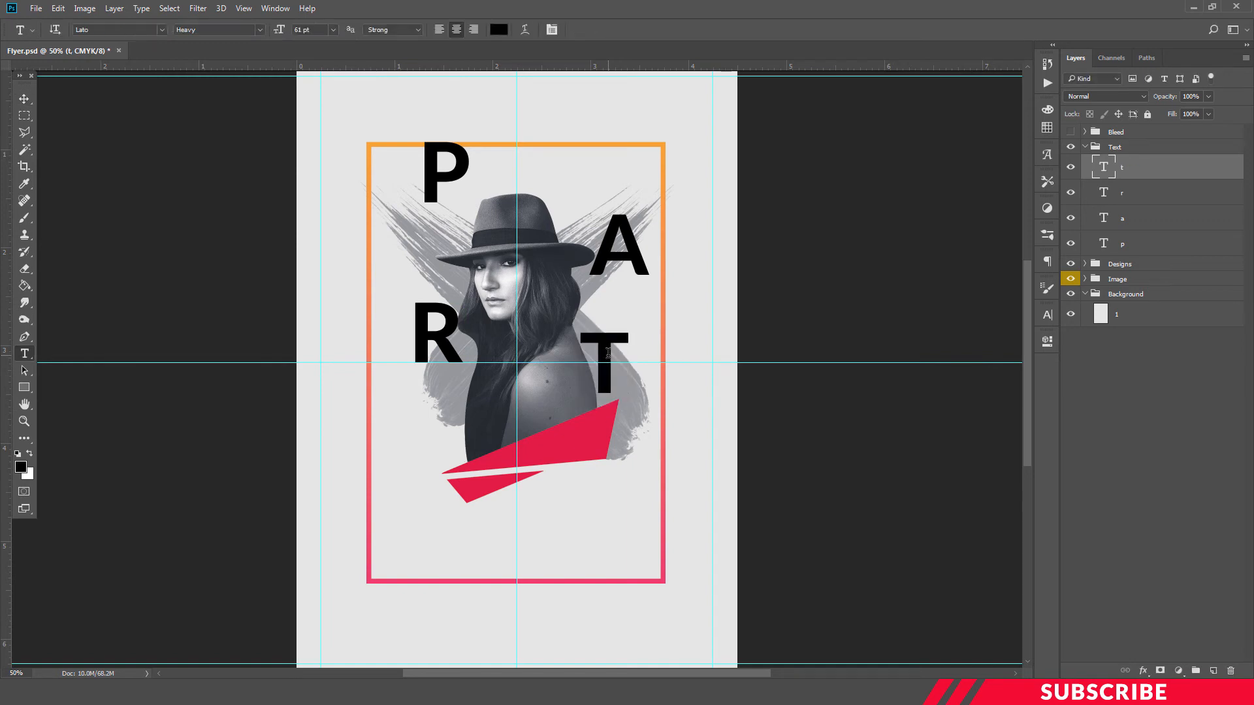
Duplicate the letter T, change the copy to Y and place it below the R, over the left ends of the wedges.
key("ctrl+j")
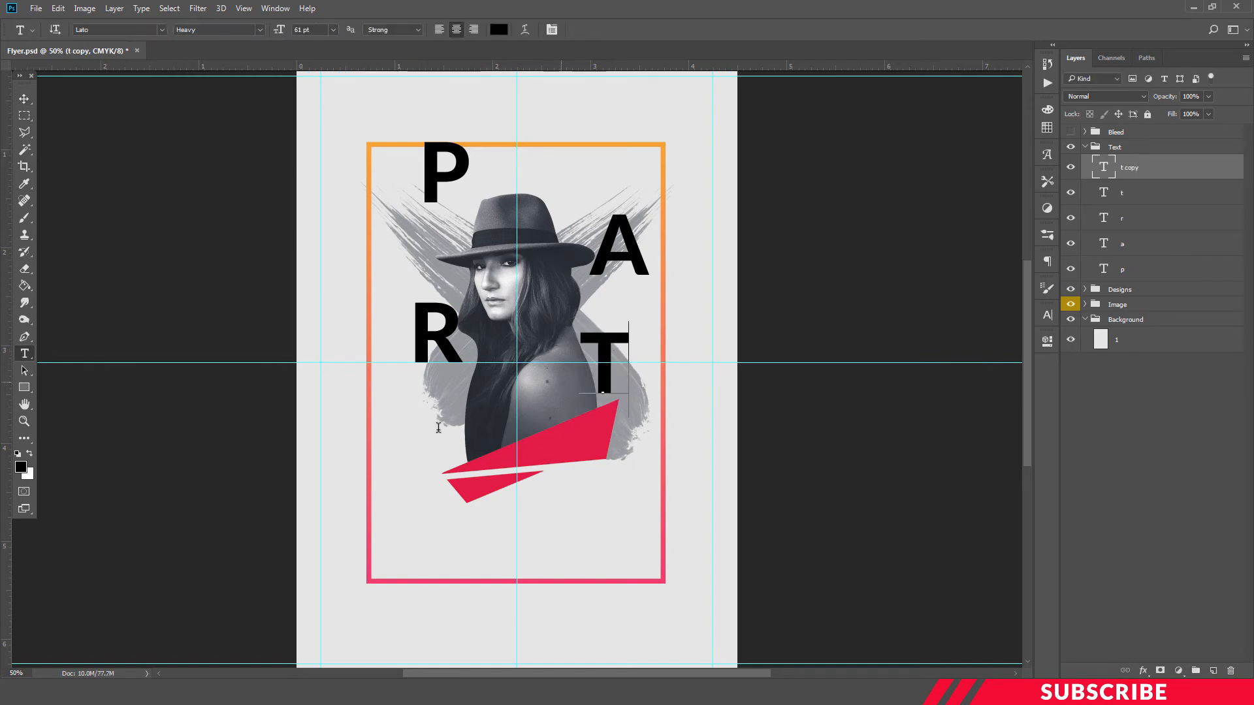
key("v")
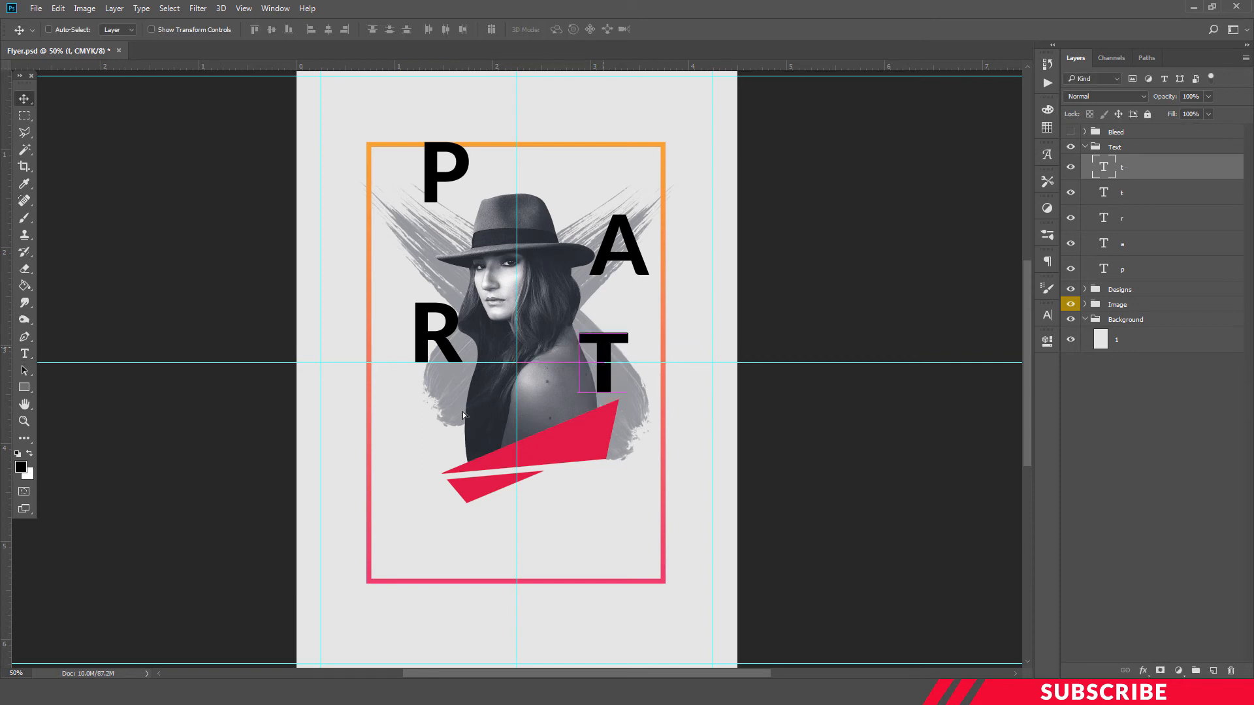
left_click_drag(593, 365, 439, 434)
key("t")
left_click(453, 412)
key("ctrl+a")
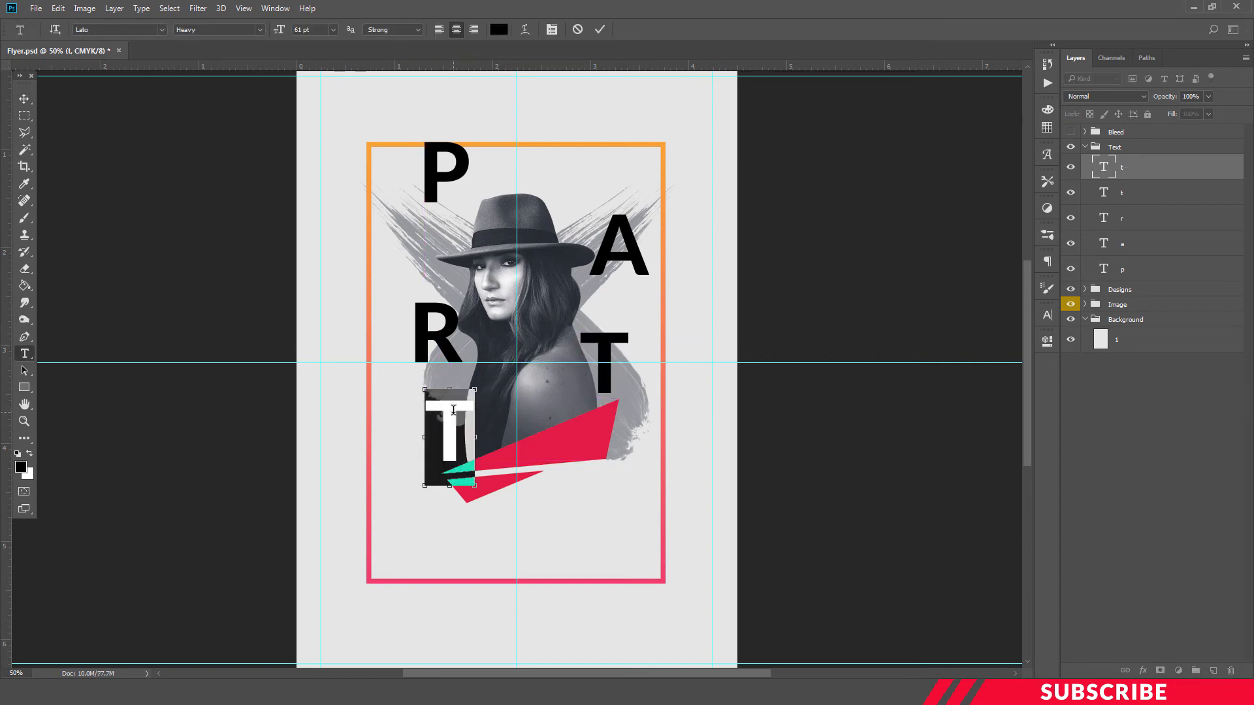
type("y")
key("ctrl+Return")
key("v")
left_click_drag(442, 422, 429, 483)
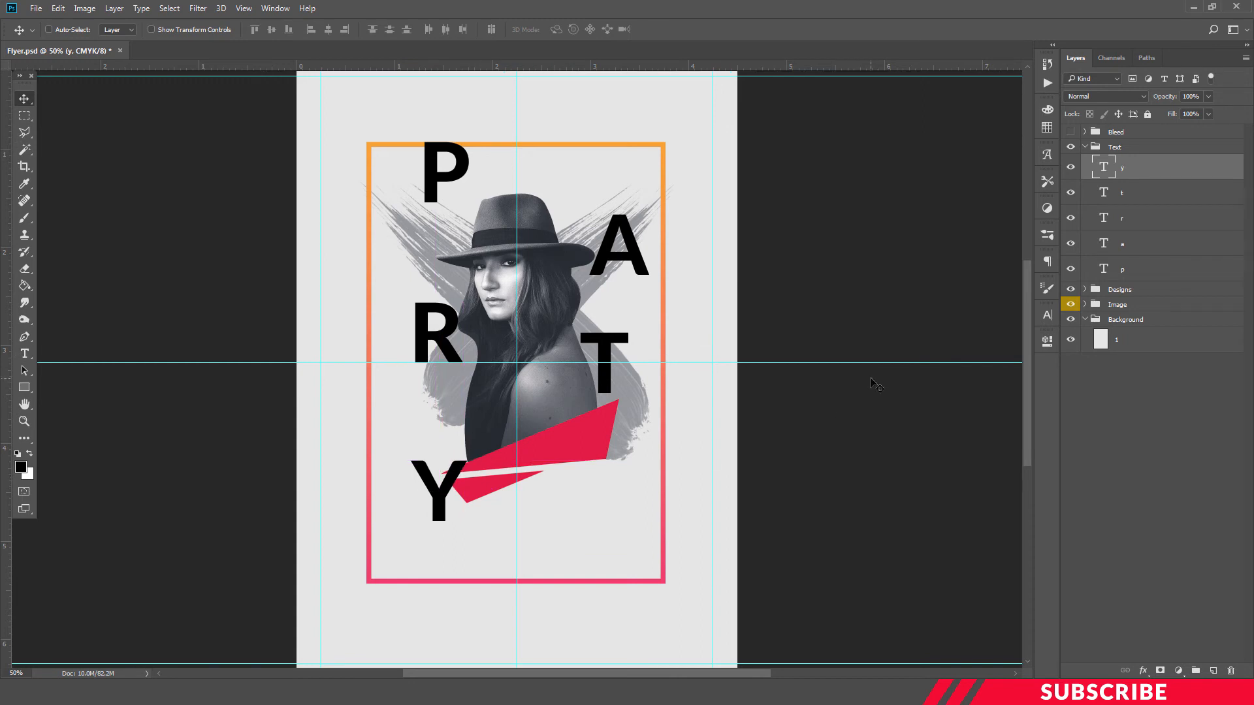
left_click_drag(441, 479, 437, 477)
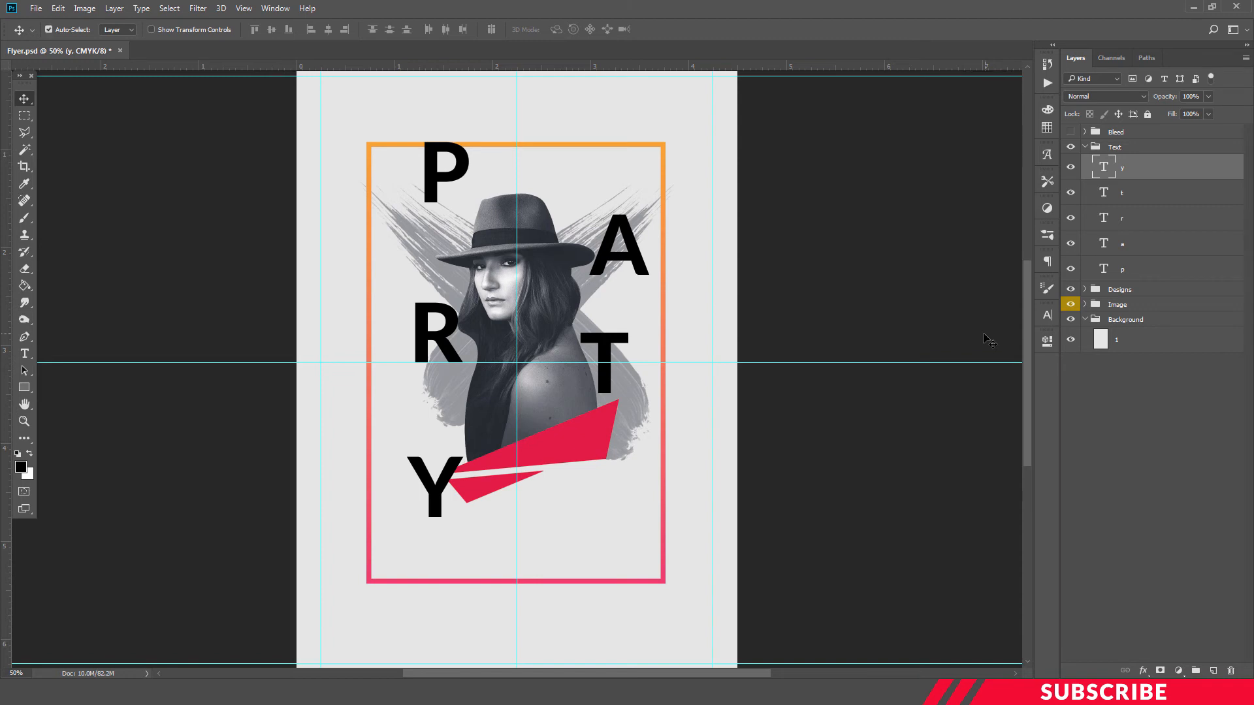
Duplicate the letter Y down to the frame's lower edge and change the copy to DJ JAZZY-X.
left_click_drag(437, 498, 501, 558)
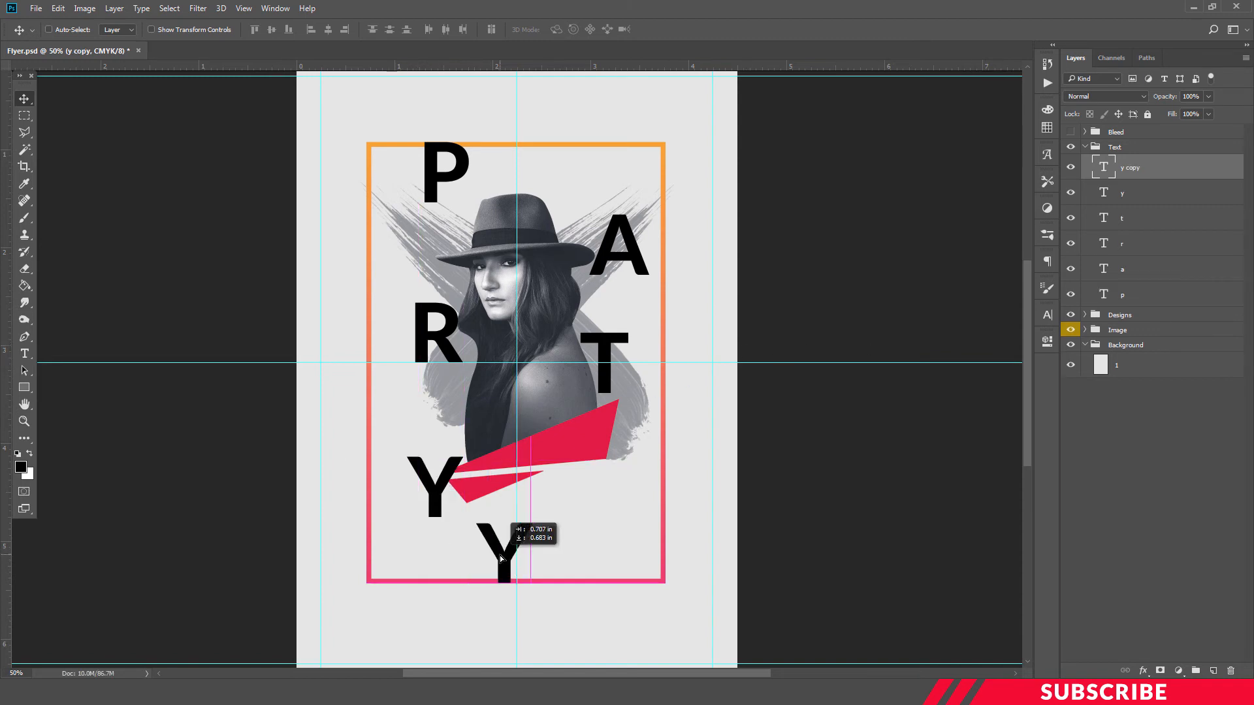
key("t")
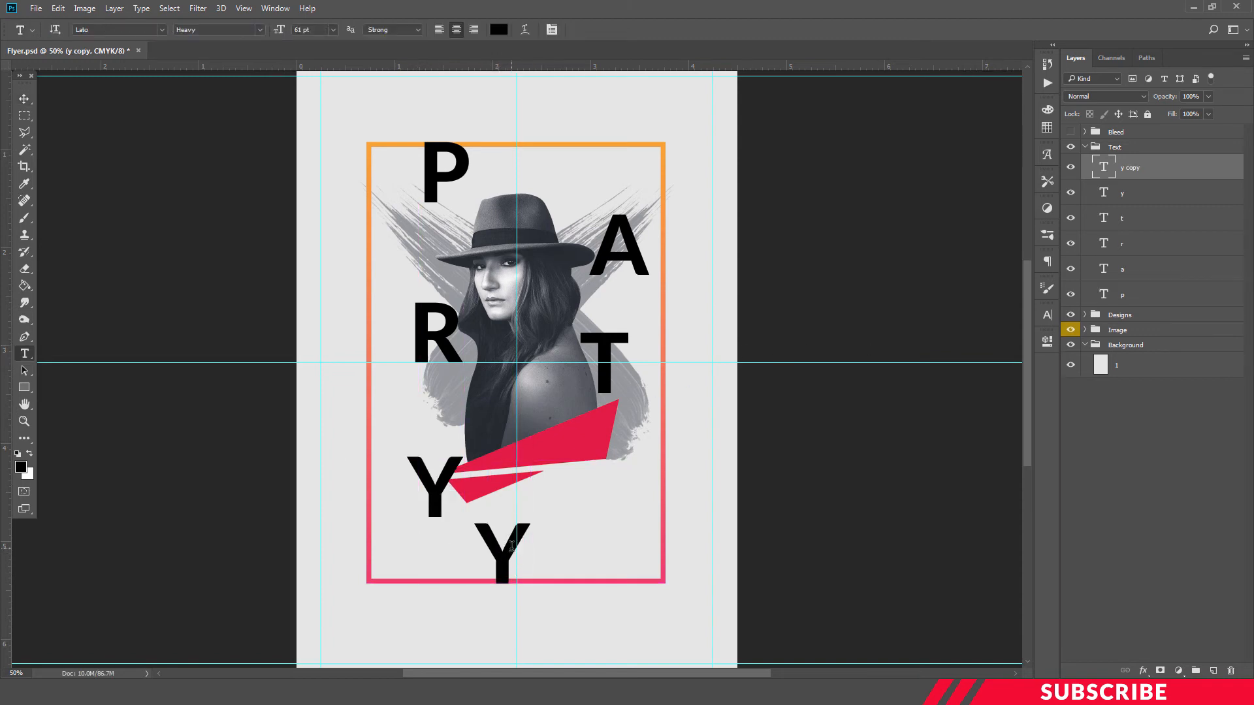
double_click(511, 547)
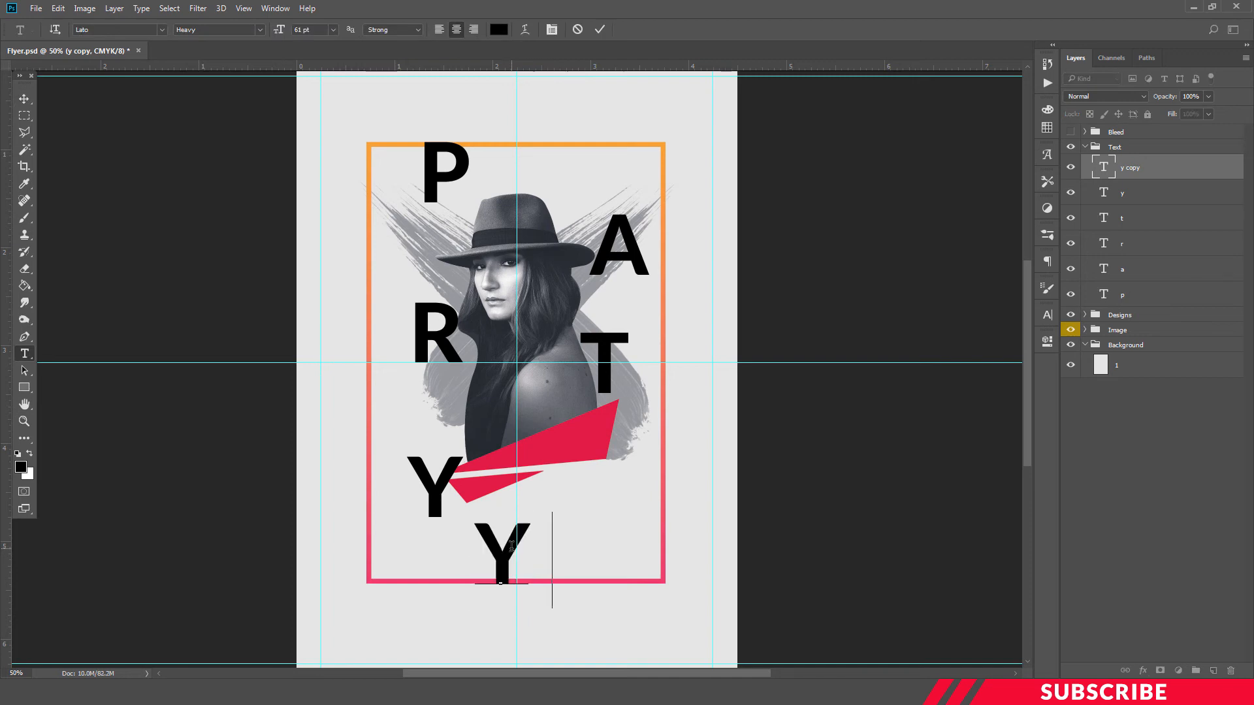
type("DJ J")
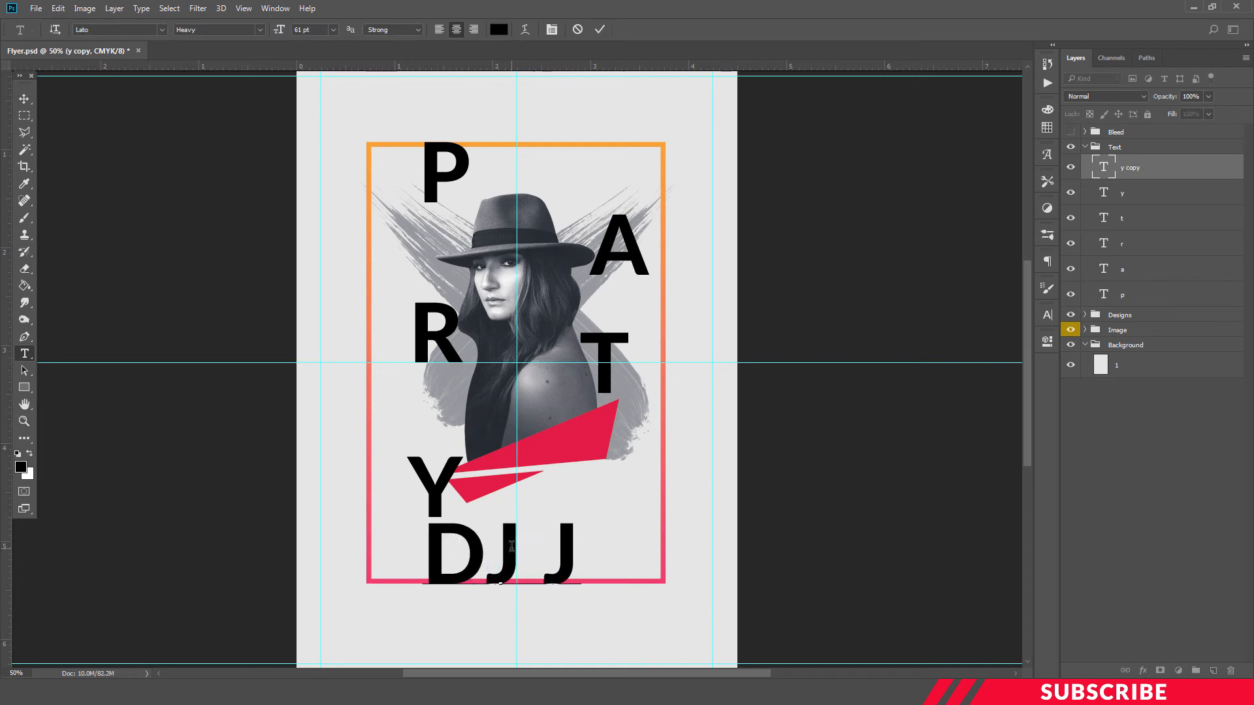
type("AZZY")
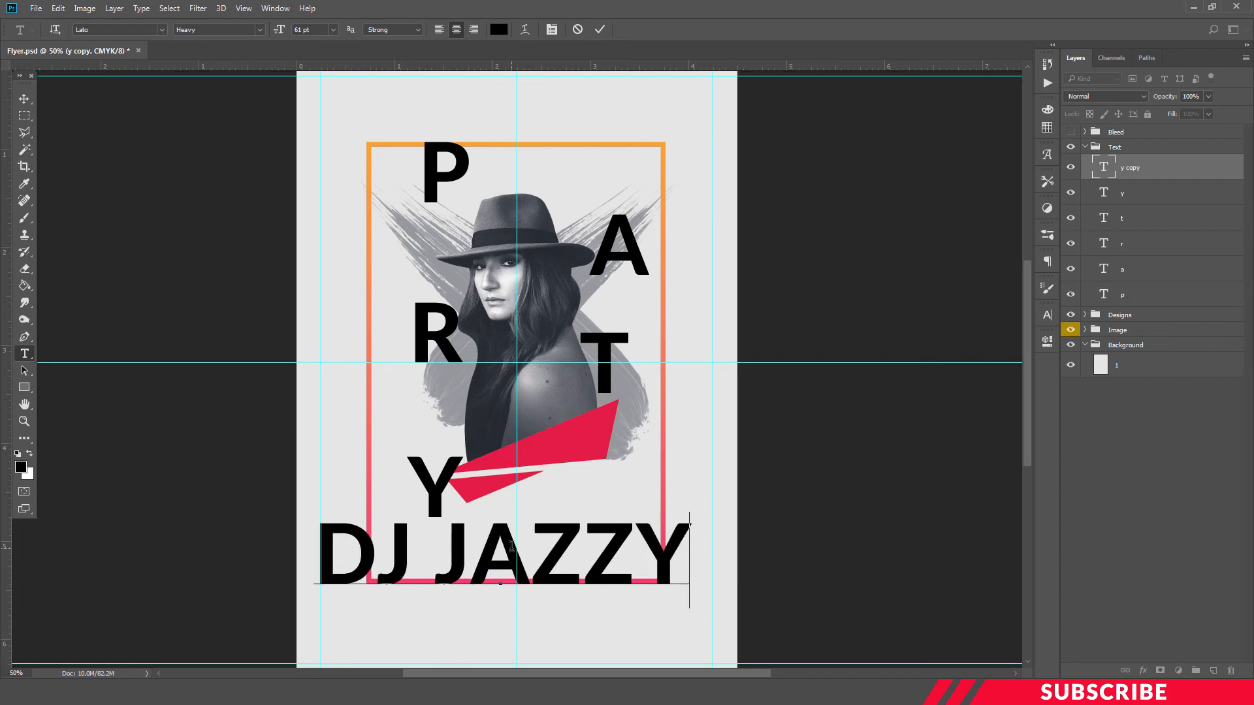
type("-X")
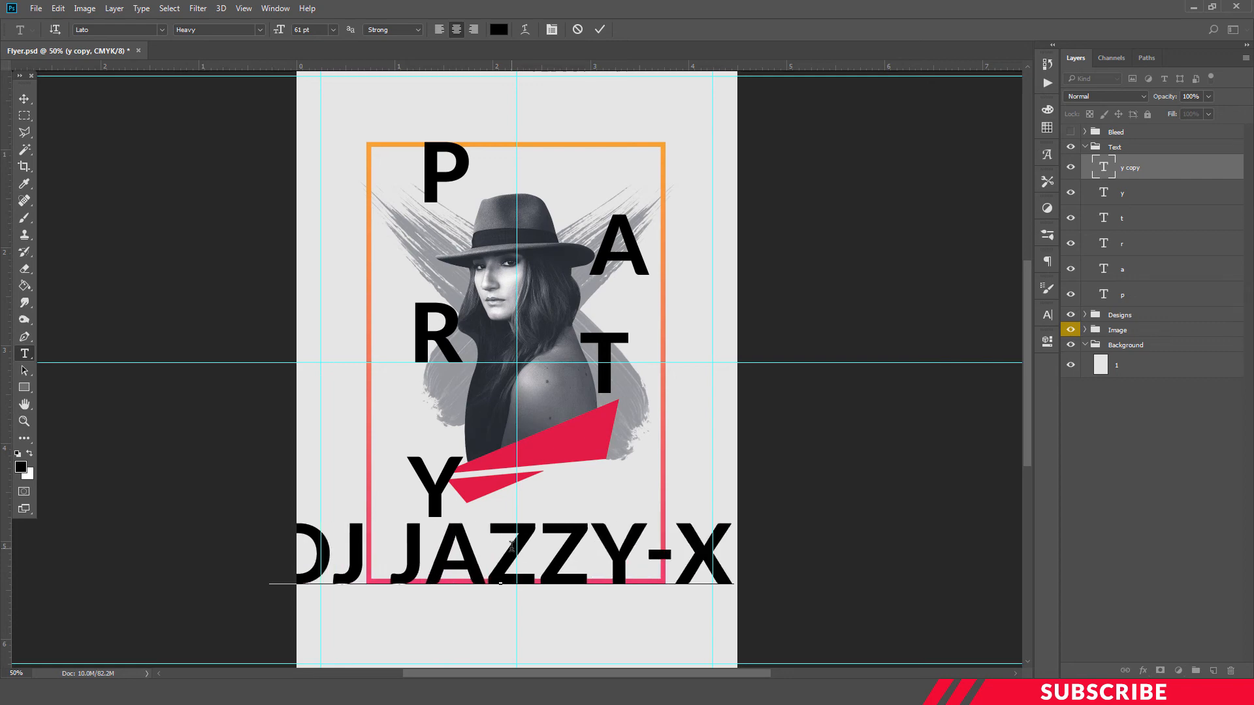
Set the font size of the DJ JAZZY-X line to 17 pt.
key("ctrl+a")
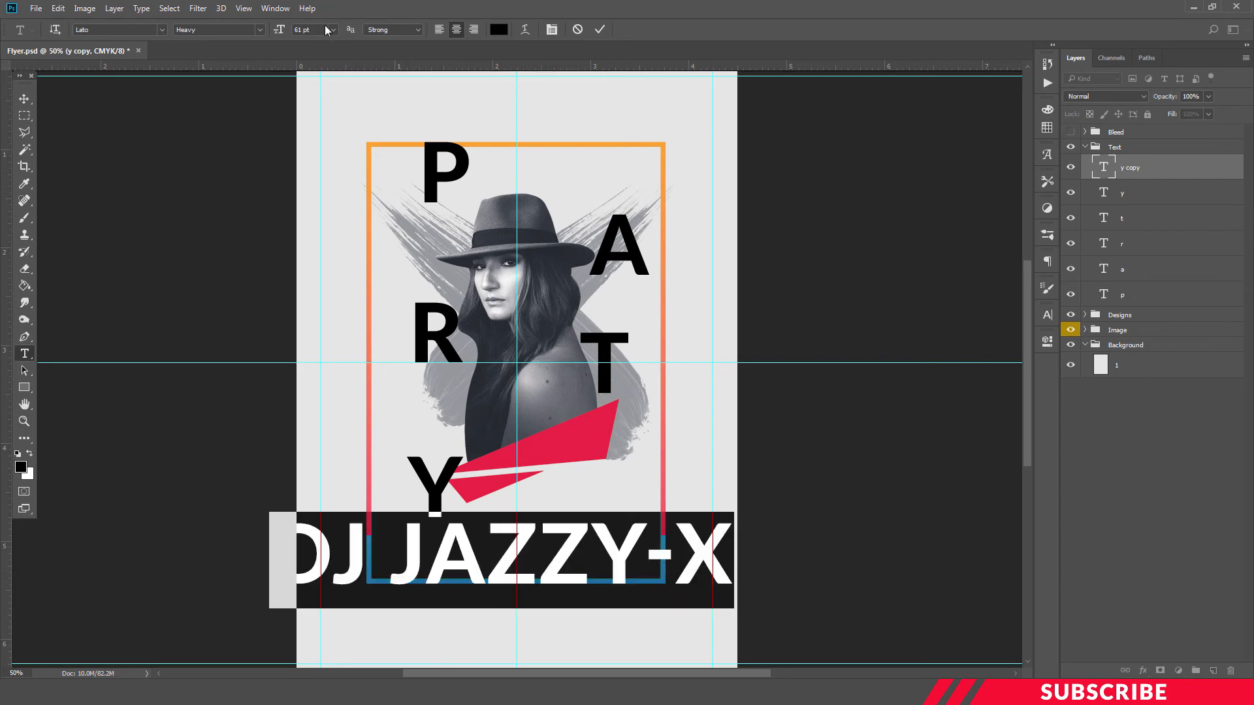
left_click(283, 31)
type("17")
key("Return")
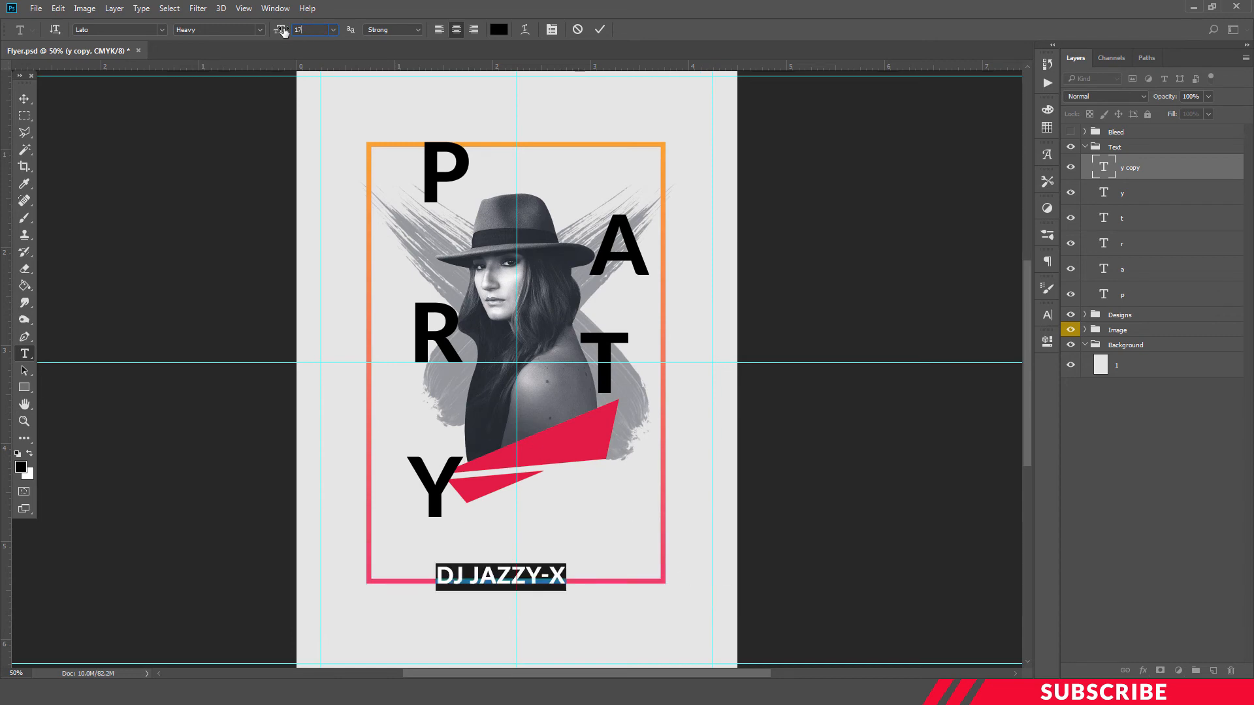
left_click(477, 584)
key("ctrl+Return")
key("v")
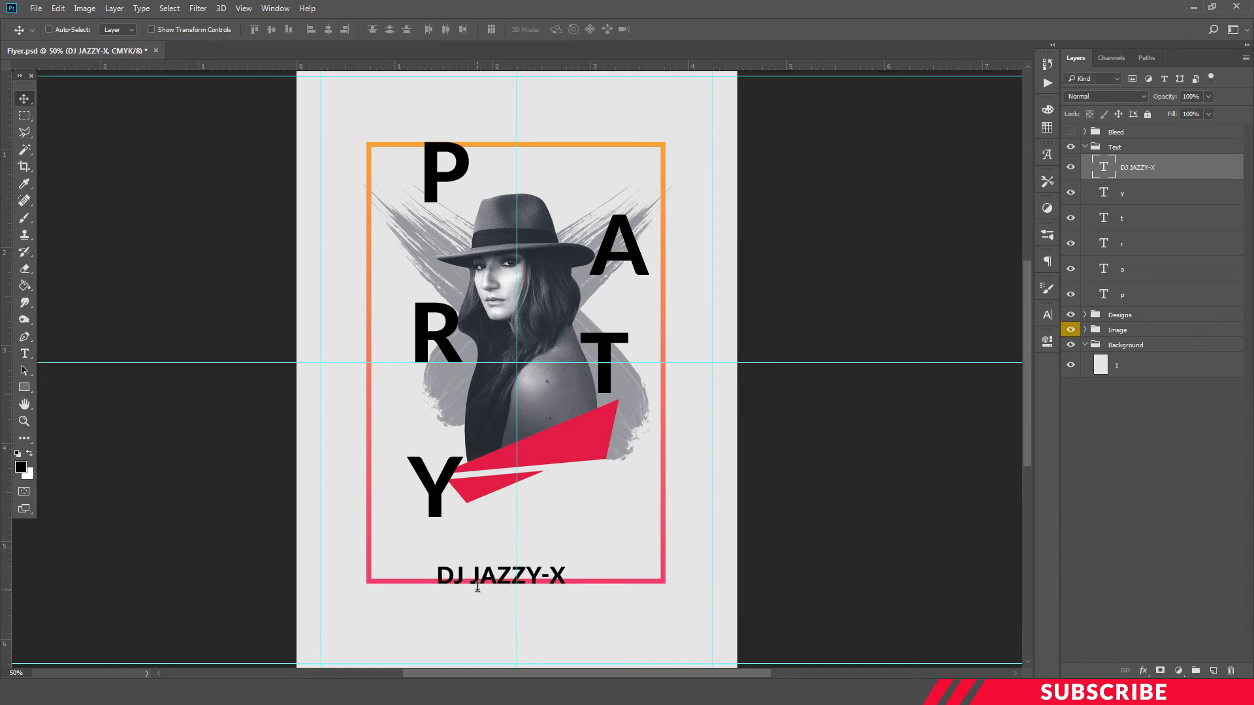
Centre the DJ JAZZY-X line on the vertical guide, just above the frame's lower edge, and check its distances to the page edges.
left_click_drag(477, 585, 551, 555)
key("ctrl+t")
key("Right")
key("Right")
key("Right")
key("Right")
key("Right")
key("Right")
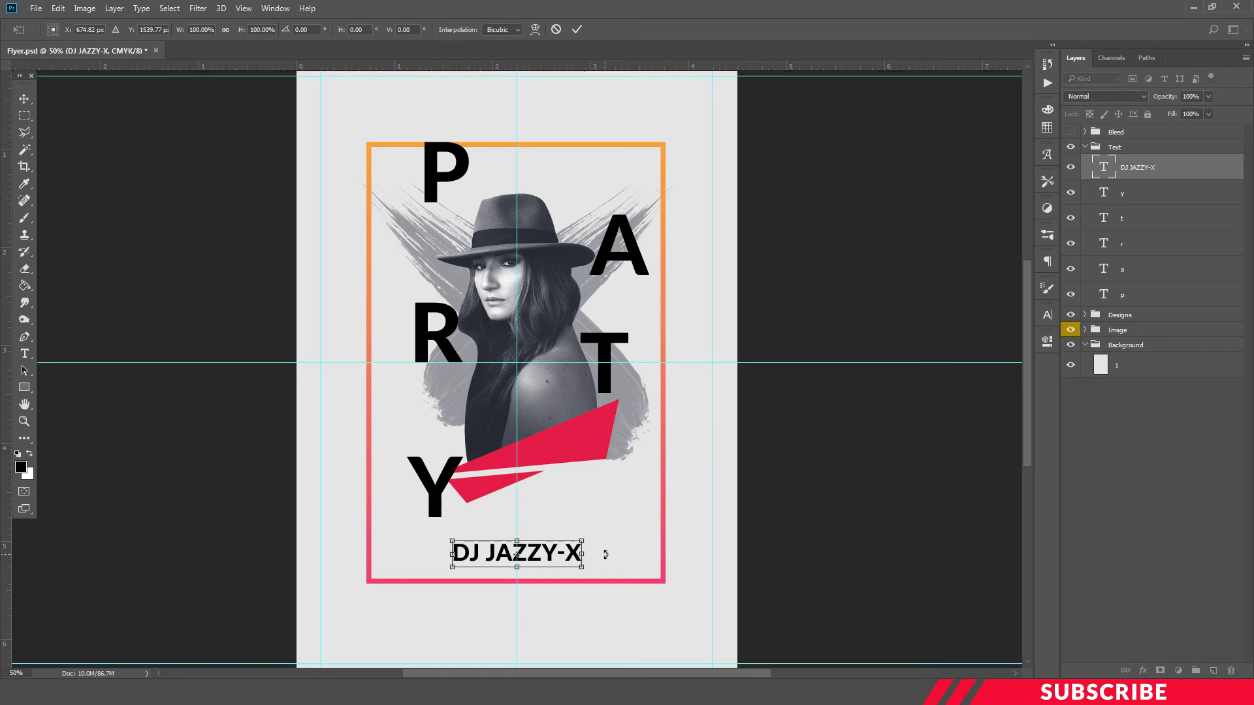
key("Up")
key("Up")
key("Up")
key("Up")
key("Up")
key("Up")
key("Up")
key("Up")
key("Return")
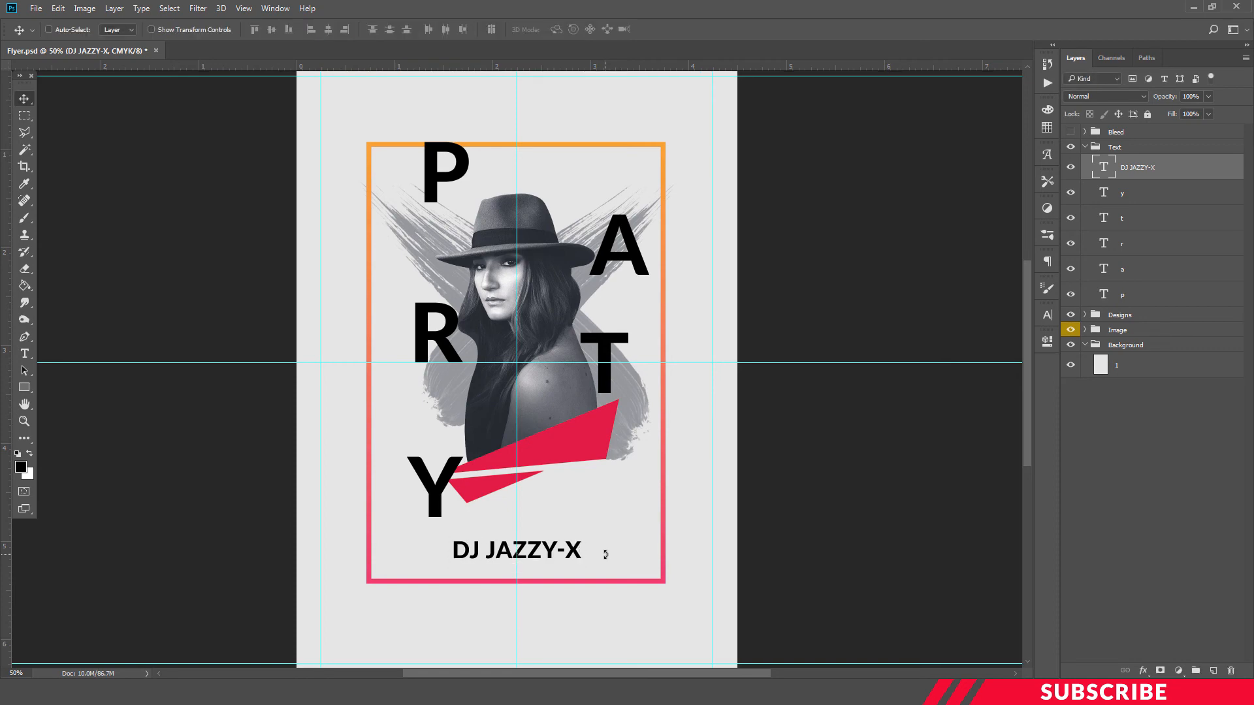
key("ctrl")
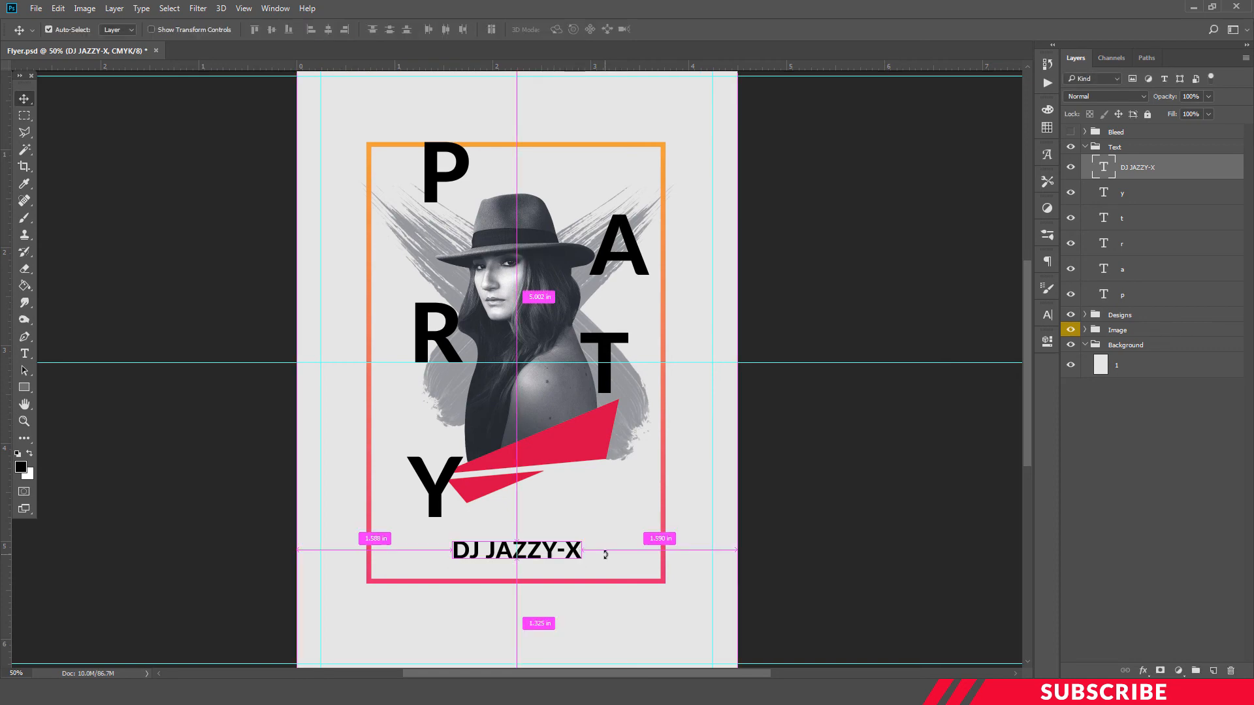
Duplicate the DJ JAZZY-X line below the frame and change the copy to YOURSITE.COM.
left_click_drag(605, 555, 574, 628)
key("t")
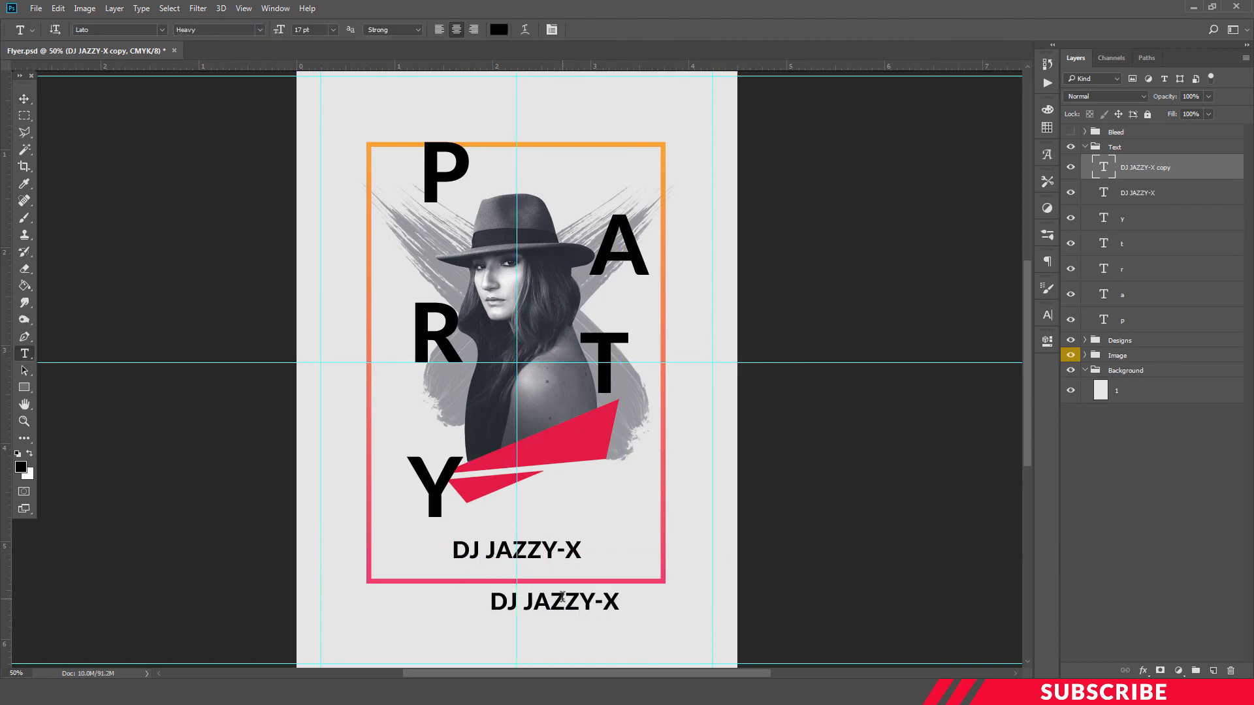
left_click(560, 600)
key("ctrl+a")
type("YOUS")
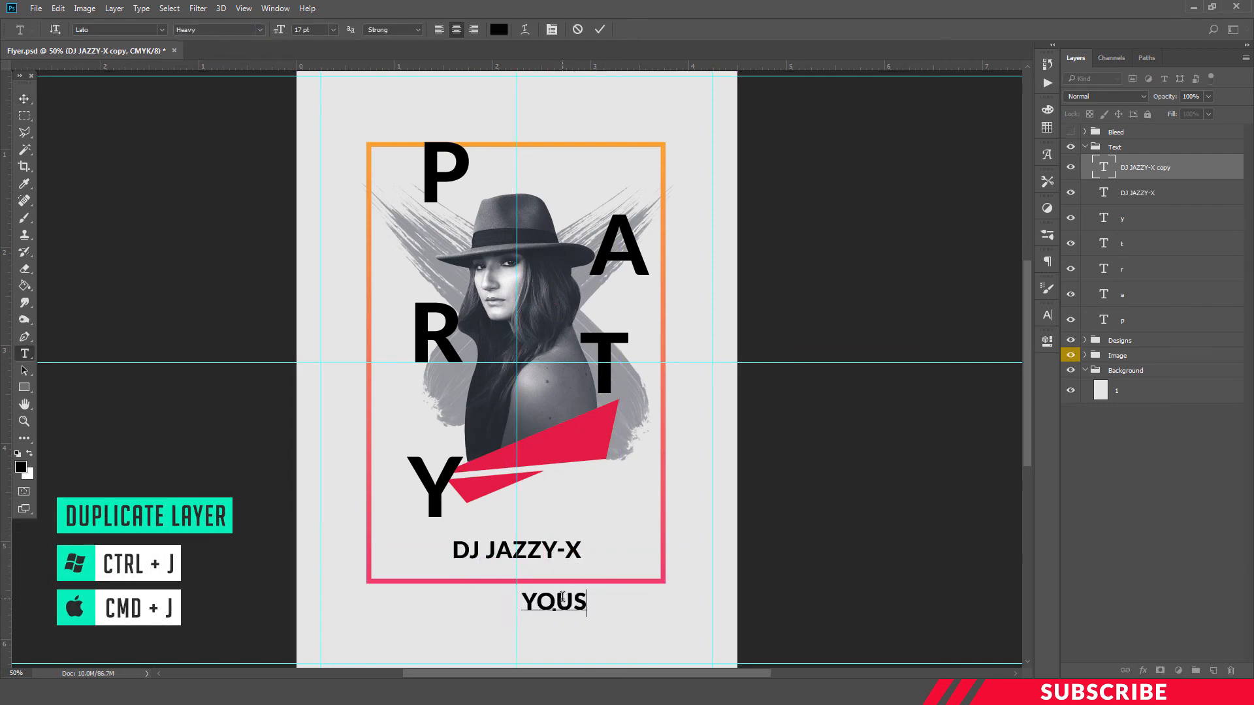
type("TI")
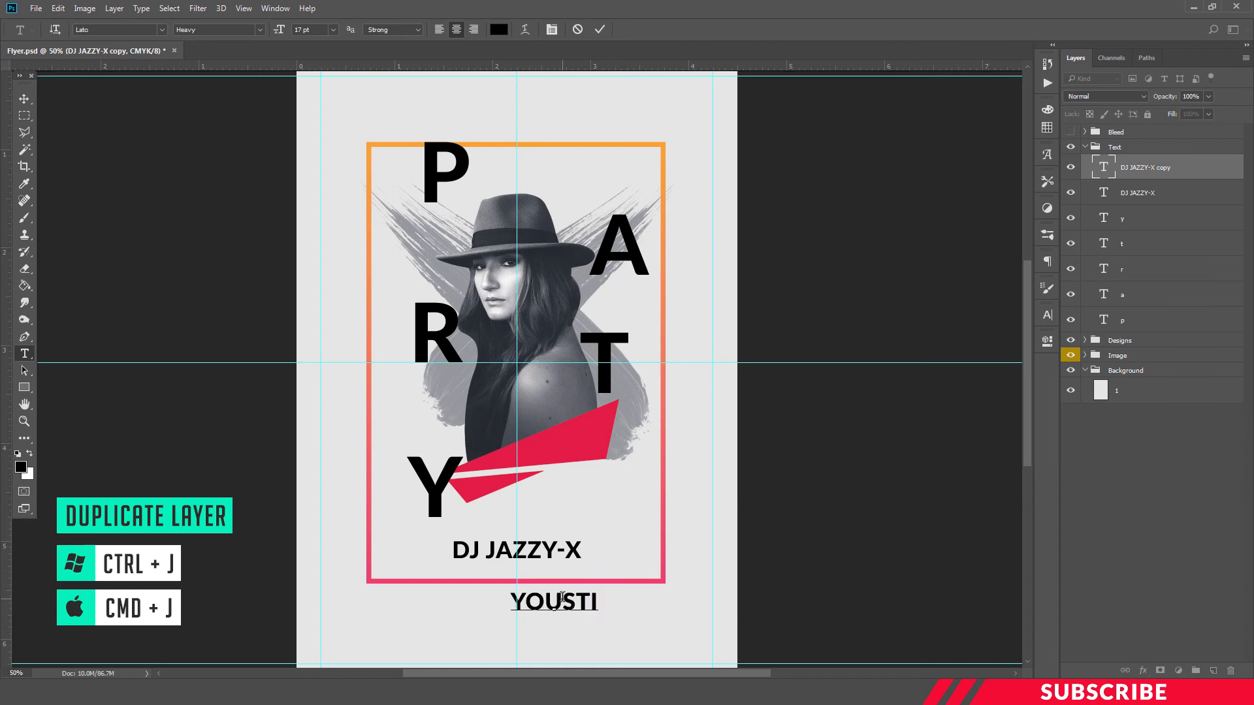
key("BackSpace")
key("BackSpace")
key("BackSpace")
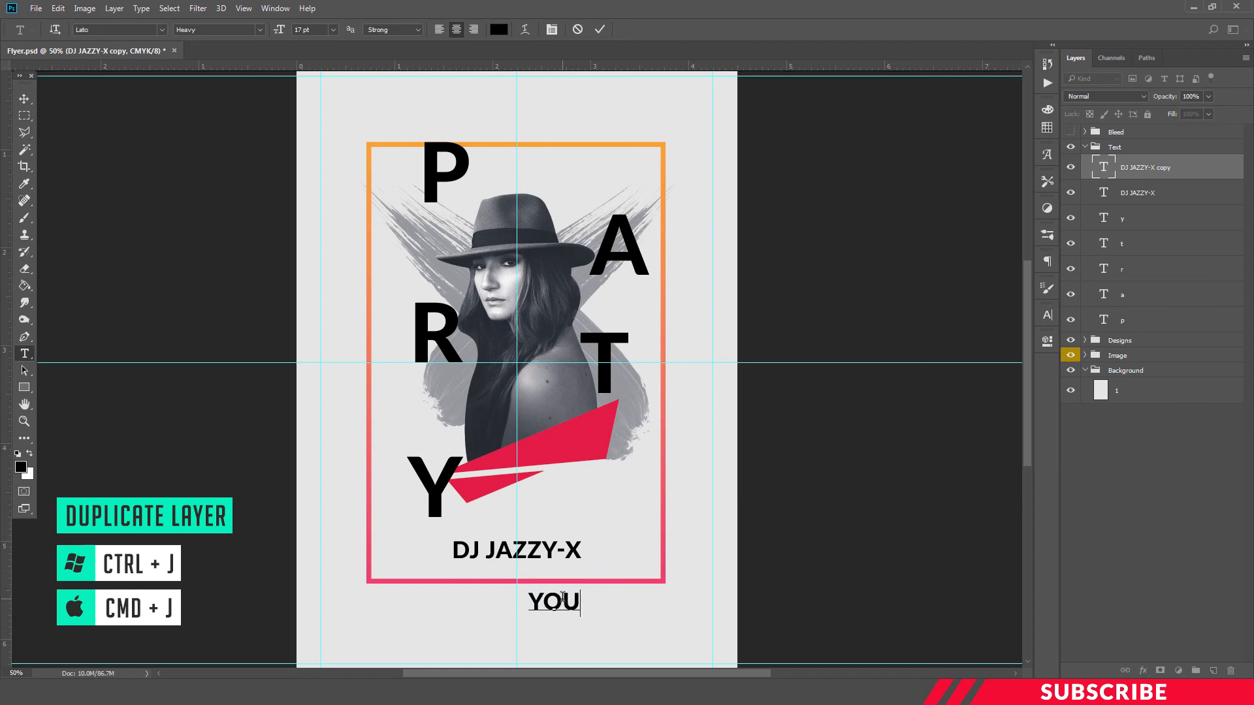
type("RSITE.")
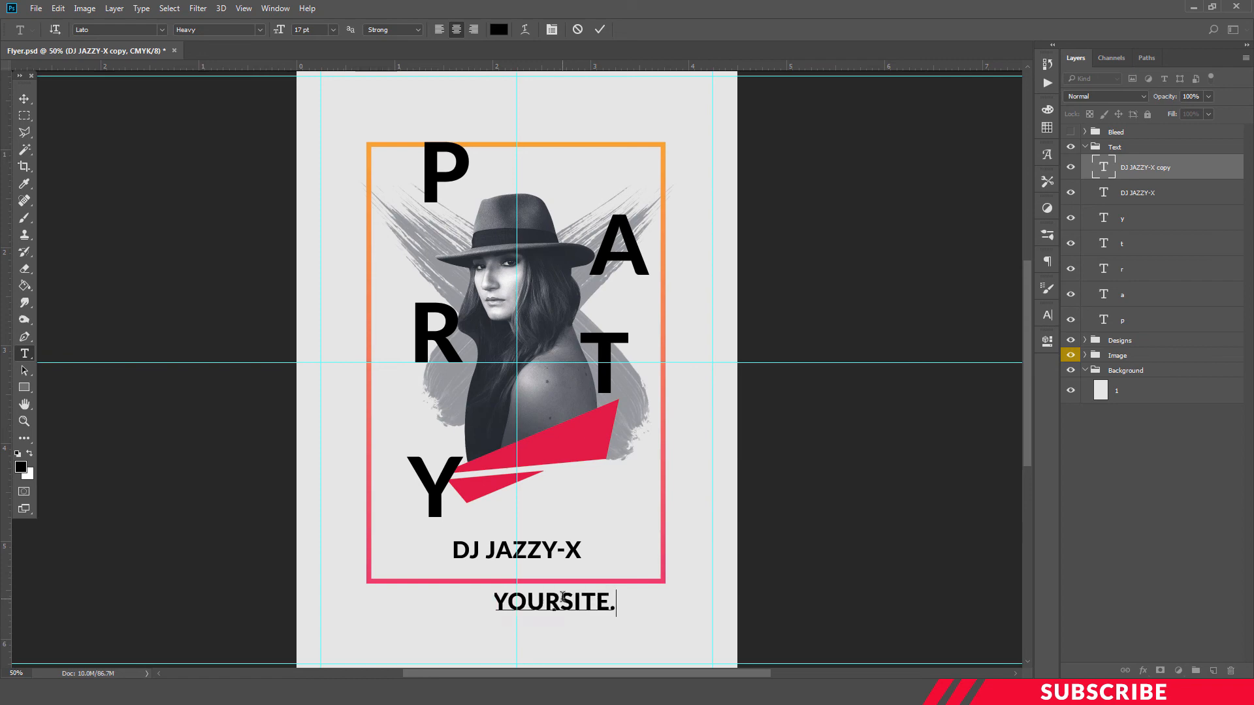
type("com")
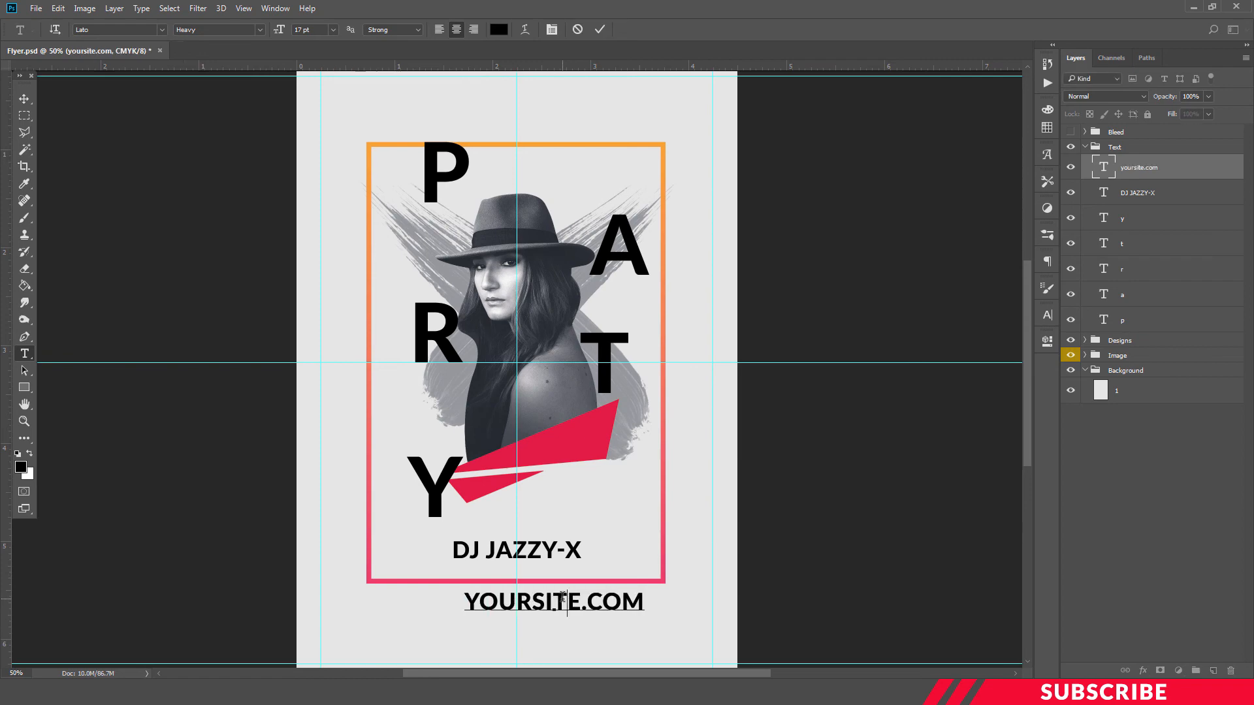
Set the font size of the YOURSITE.COM line to 10 pt.
key("ctrl+a")
type("10")
key("Return")
left_click(567, 603)
key("ctrl+Return")
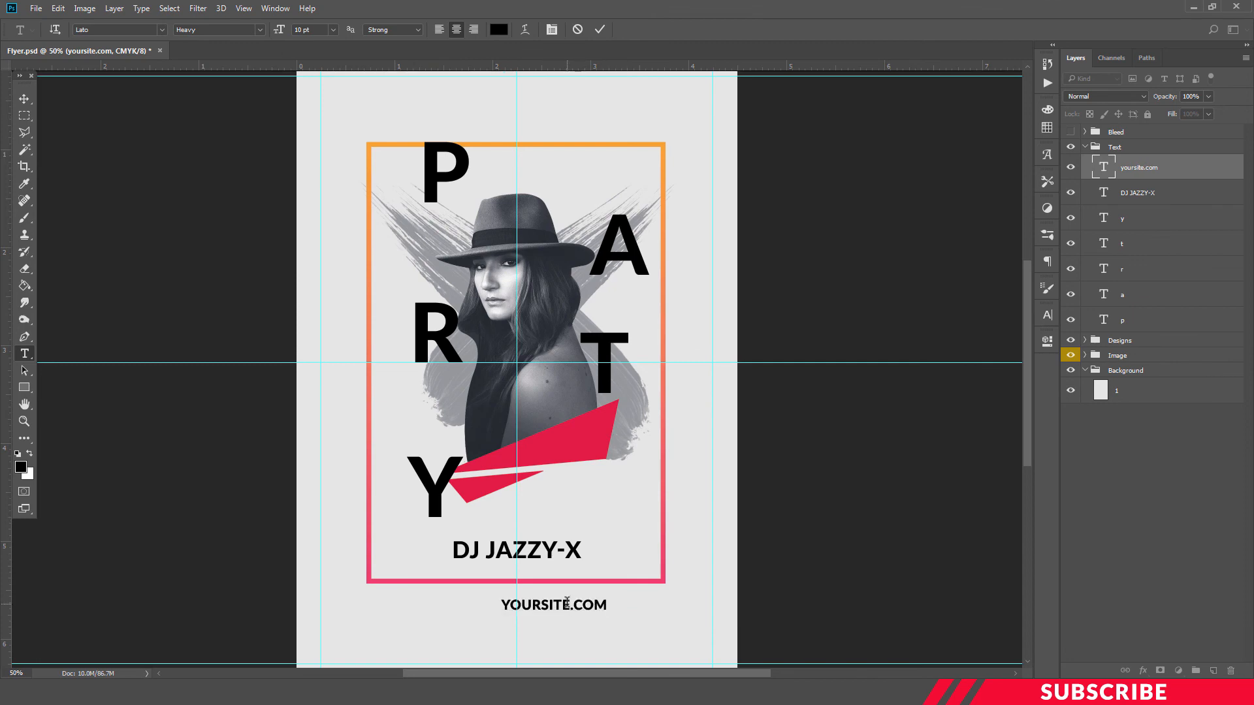
Align YOURSITE.COM under the frame's lower-right corner and add a copy reading JUST 25$ under its lower-left corner.
key("v")
left_click_drag(578, 606, 421, 593)
key("t")
double_click(423, 591)
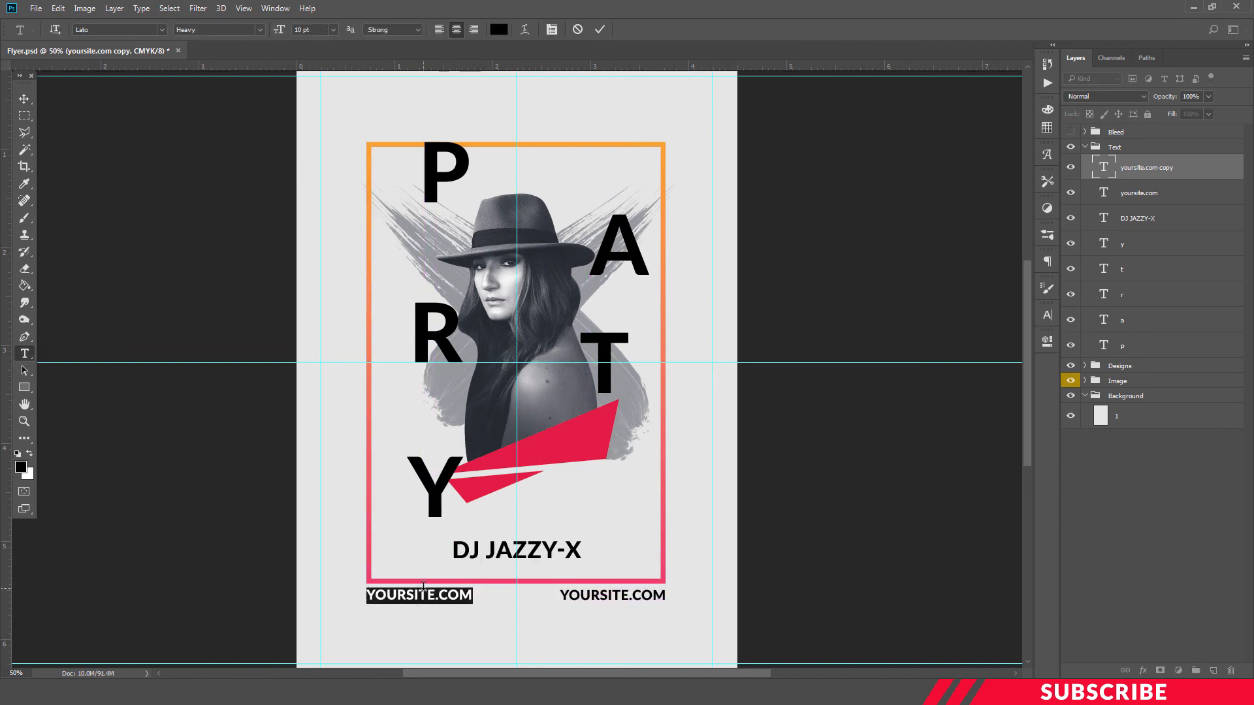
left_click(423, 587)
key("ctrl+a")
type("JUST 2")
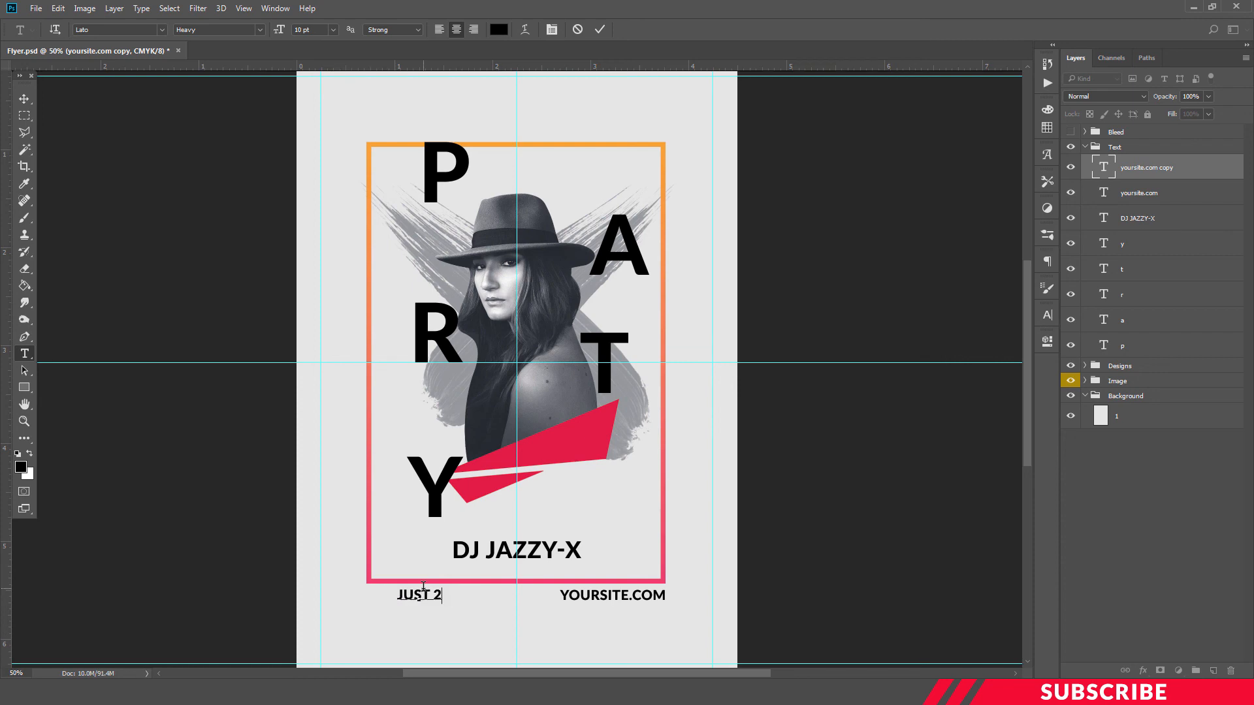
type("5$")
key("ctrl+Return")
key("v")
left_click_drag(440, 602, 395, 588)
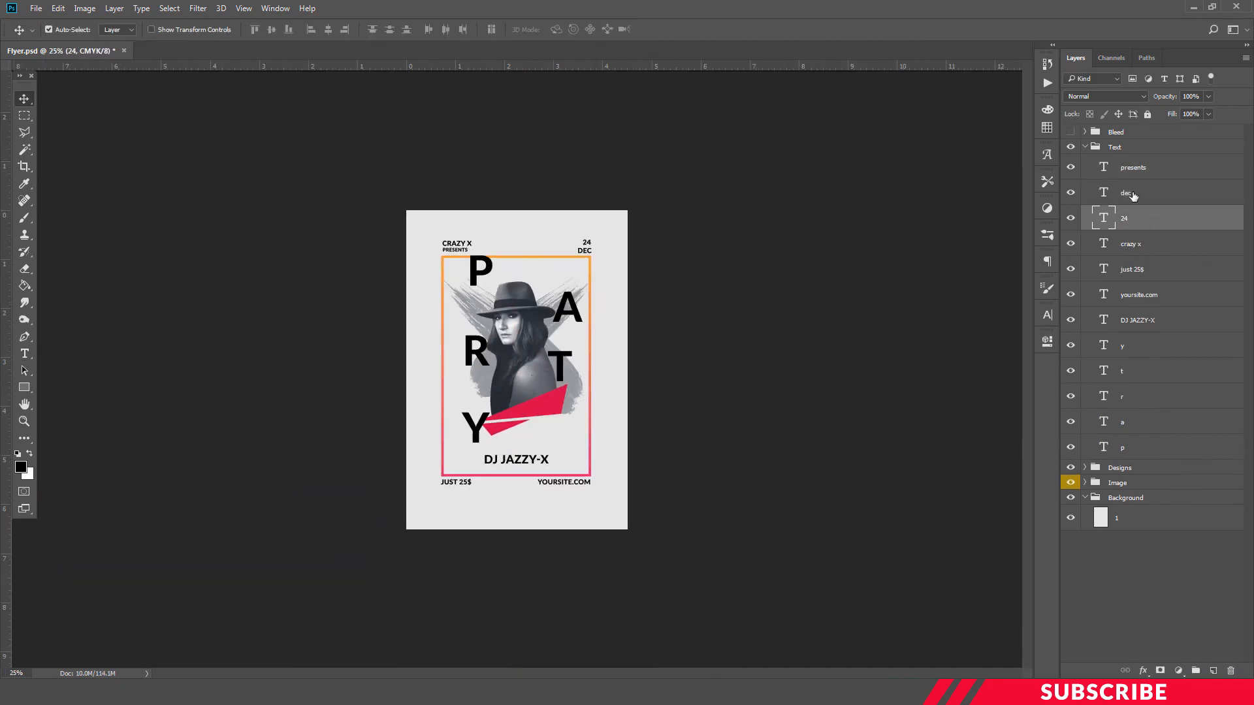
key("ctrl+plus")
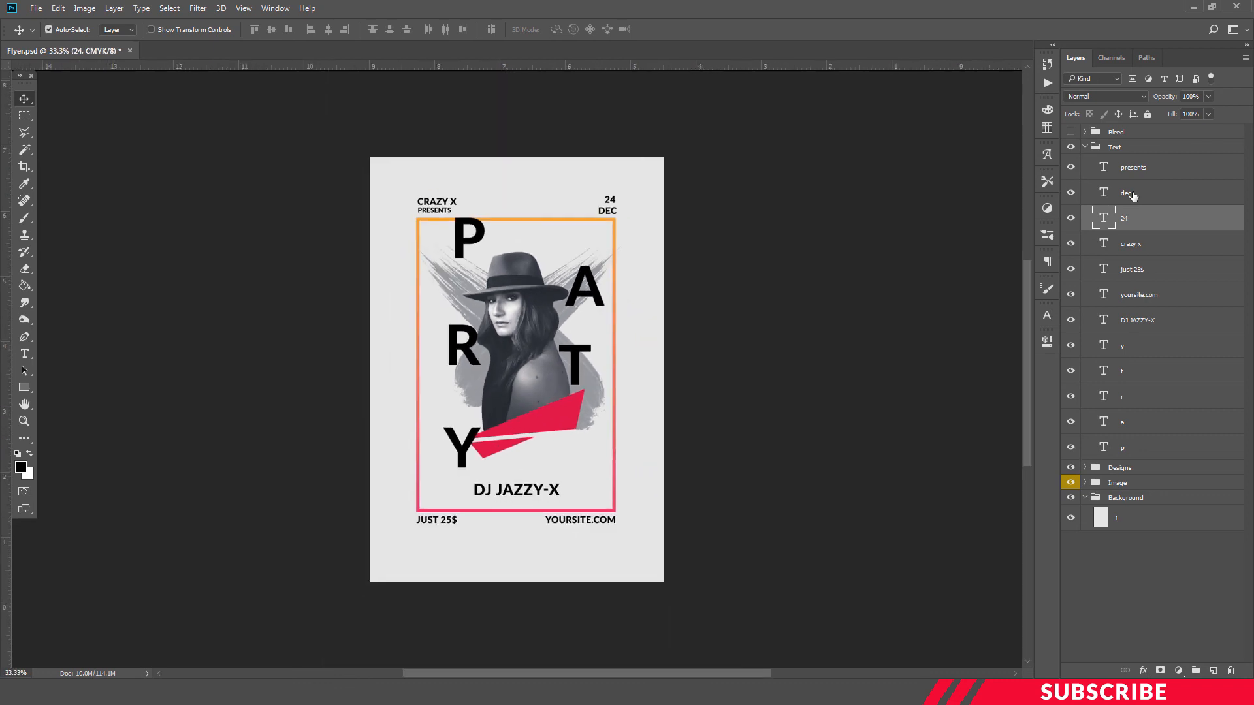
key("ctrl+plus")
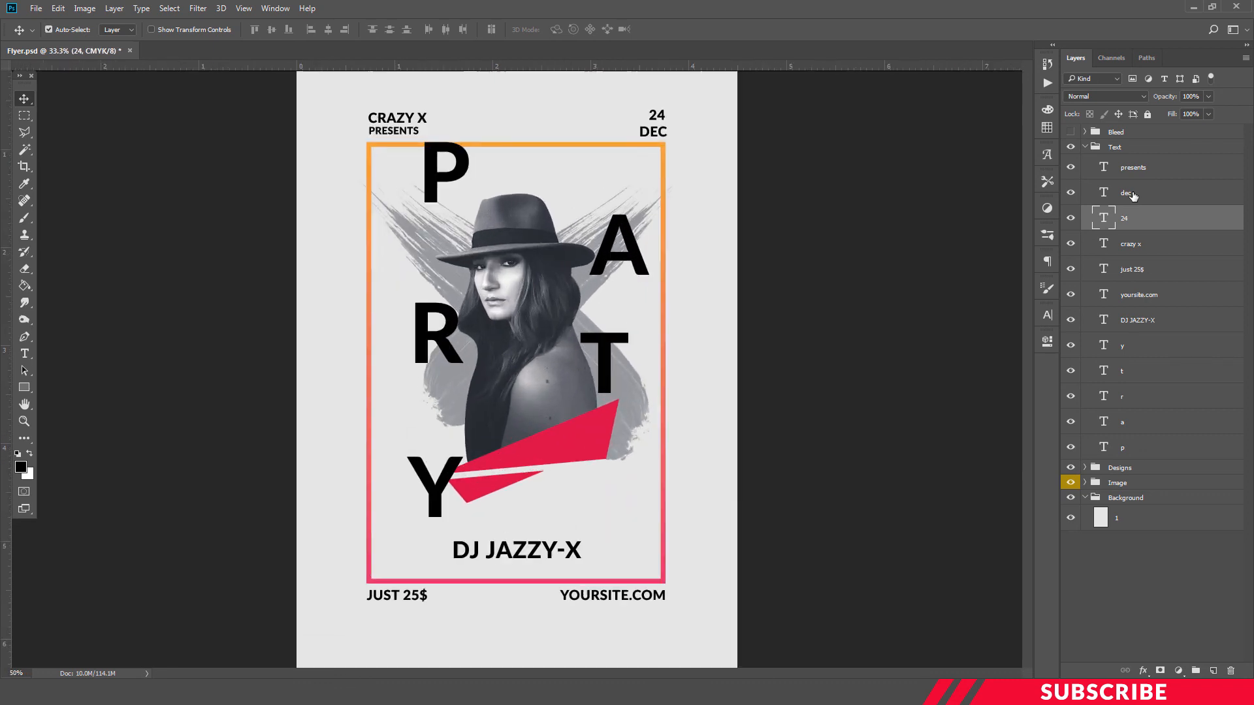